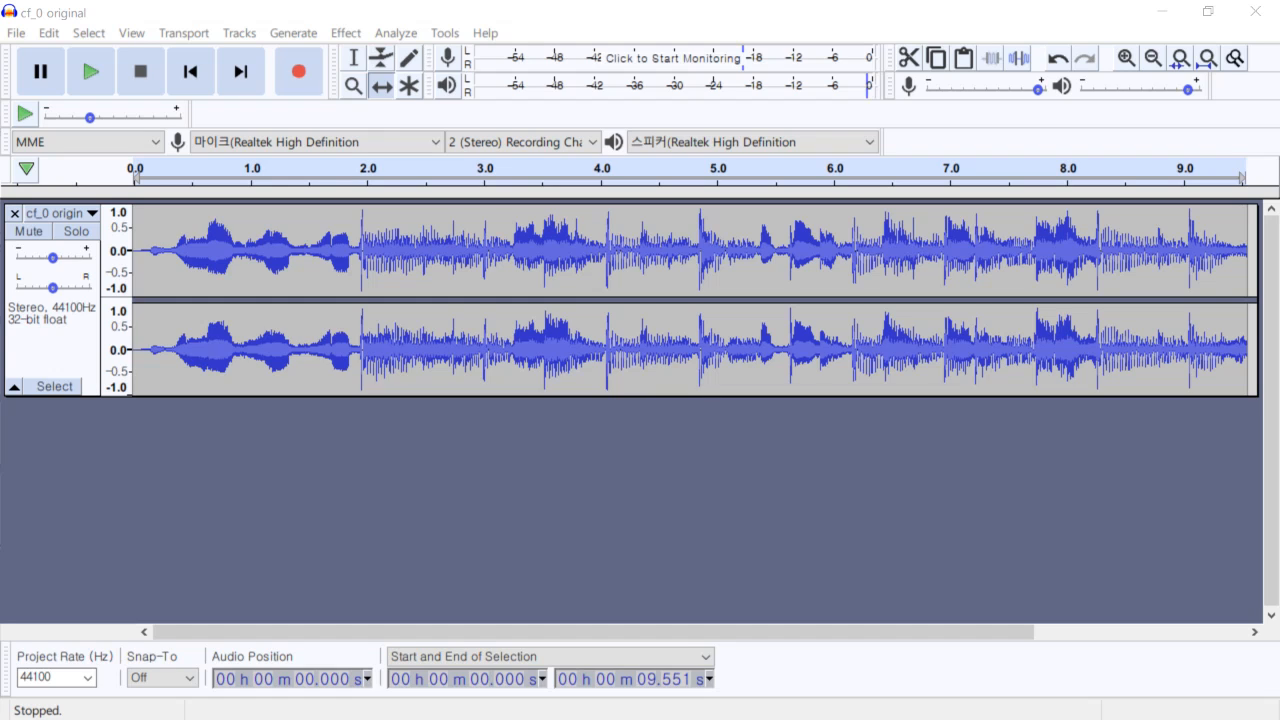
Play the first few seconds of the original track and stop playback.
left_click(543, 15)
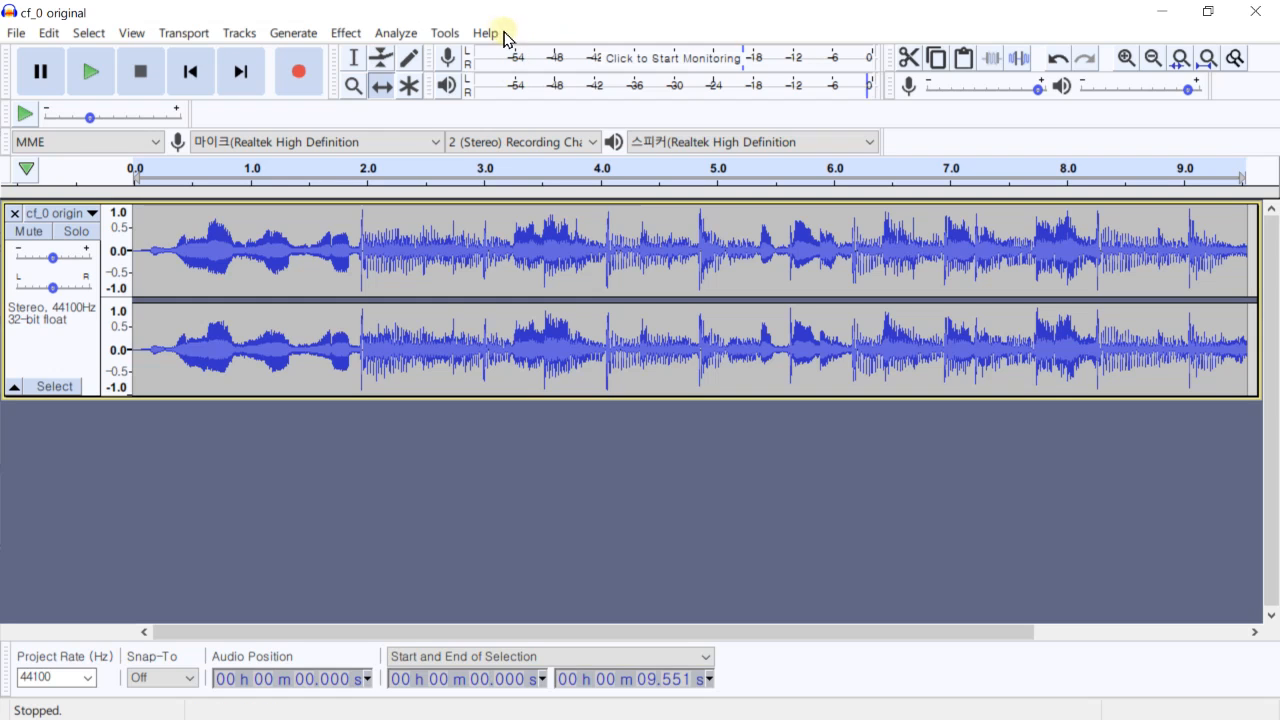
key("space")
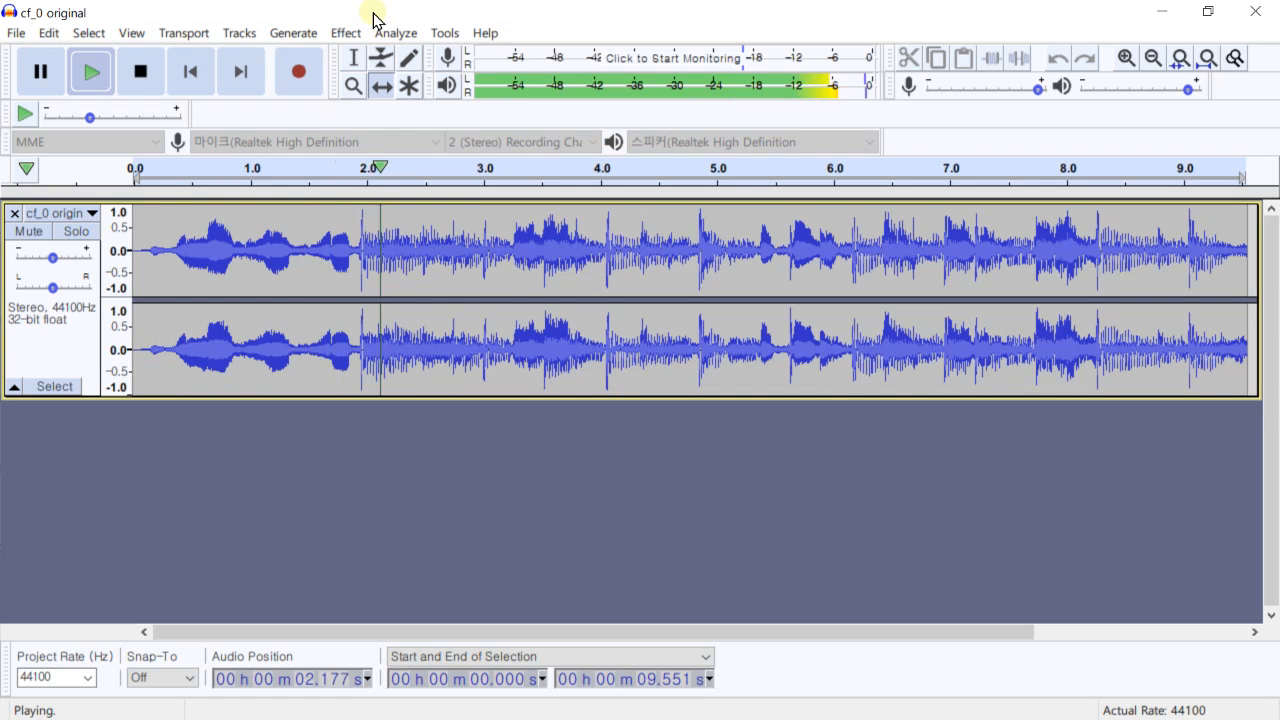
left_click(130, 73)
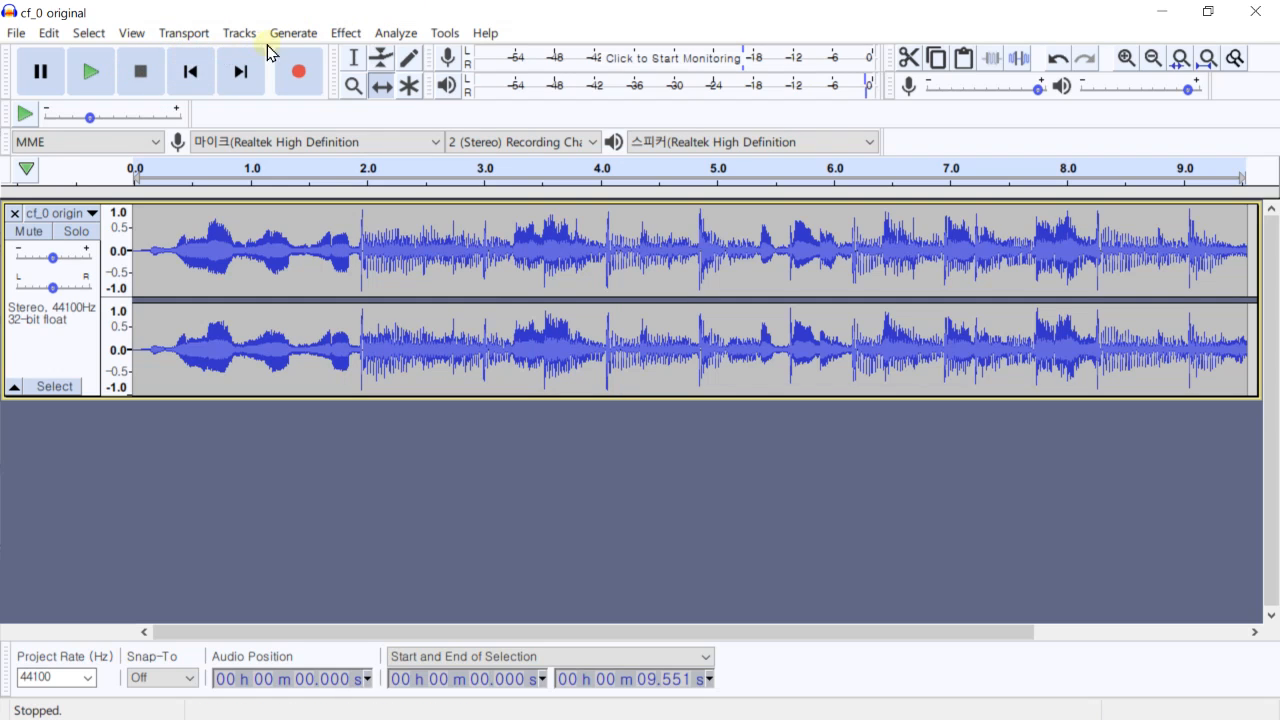
Try to open the Amplify effect with no audio selected and dismiss the message.
left_click(347, 36)
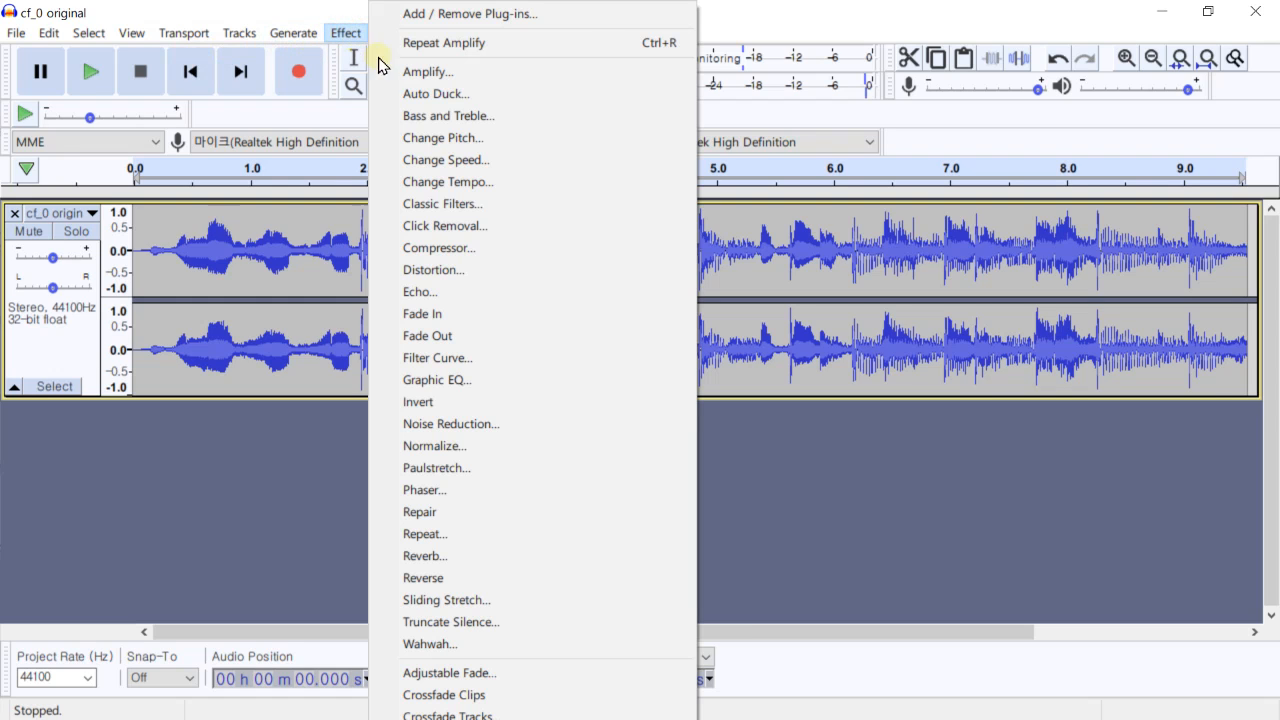
left_click(471, 75)
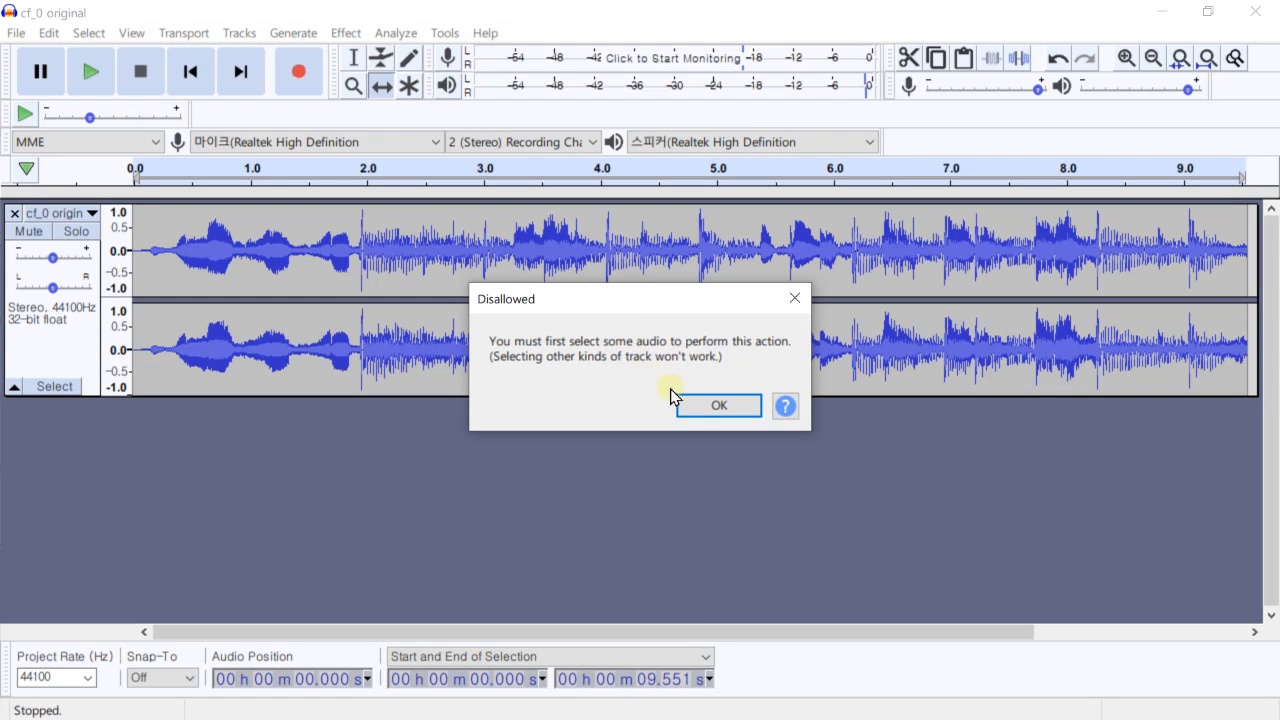
left_click(697, 408)
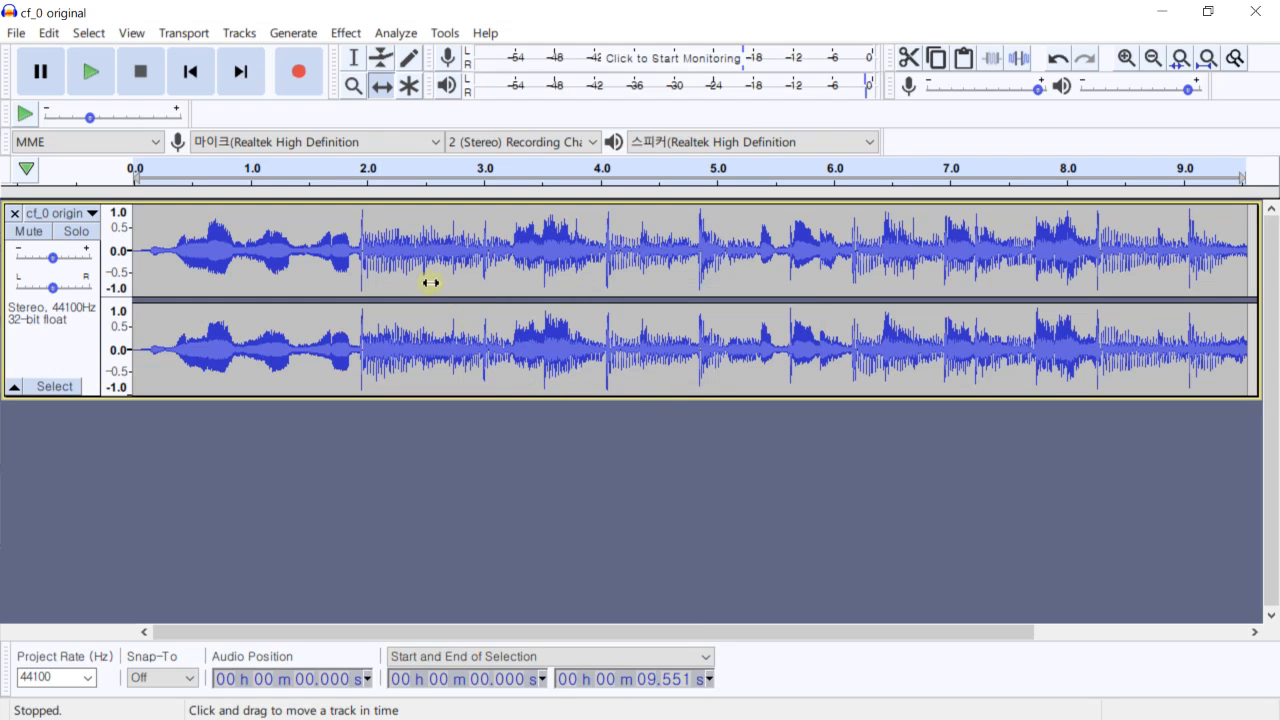
Switch to the Selection tool and select the entire audio clip in the track.
left_click(55, 387)
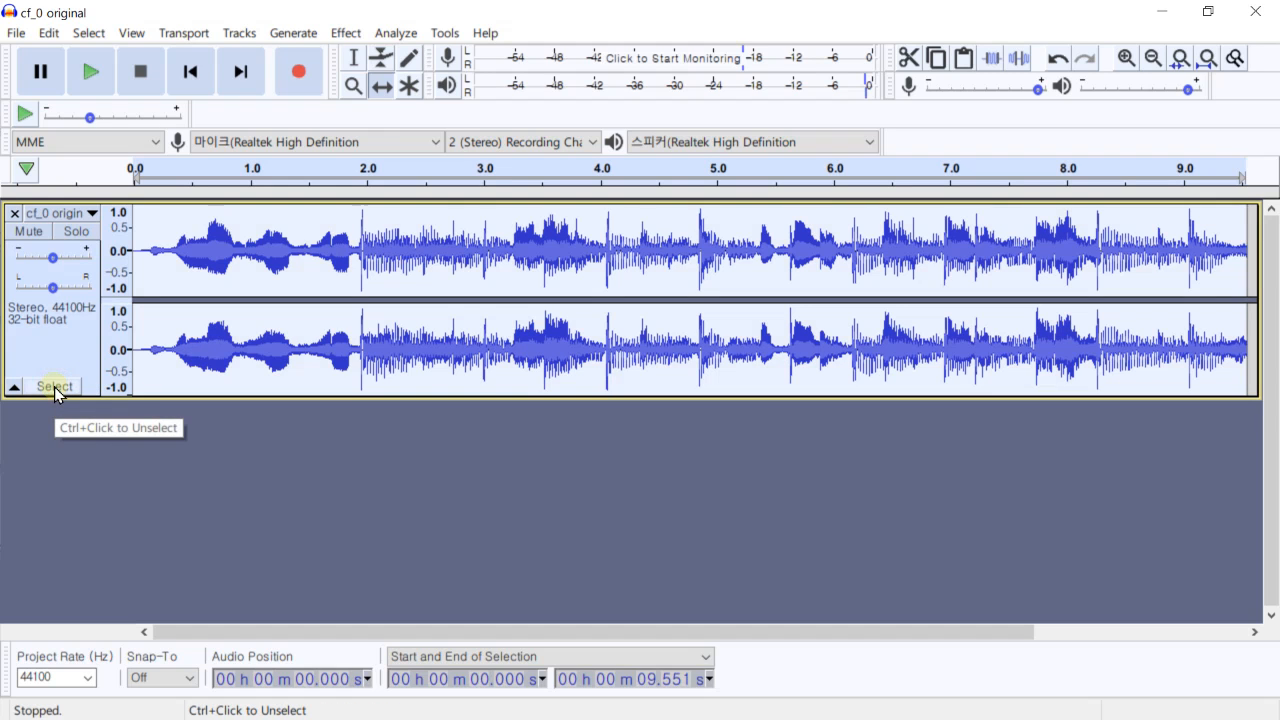
left_click(280, 322)
left_click(353, 57)
left_click(288, 250)
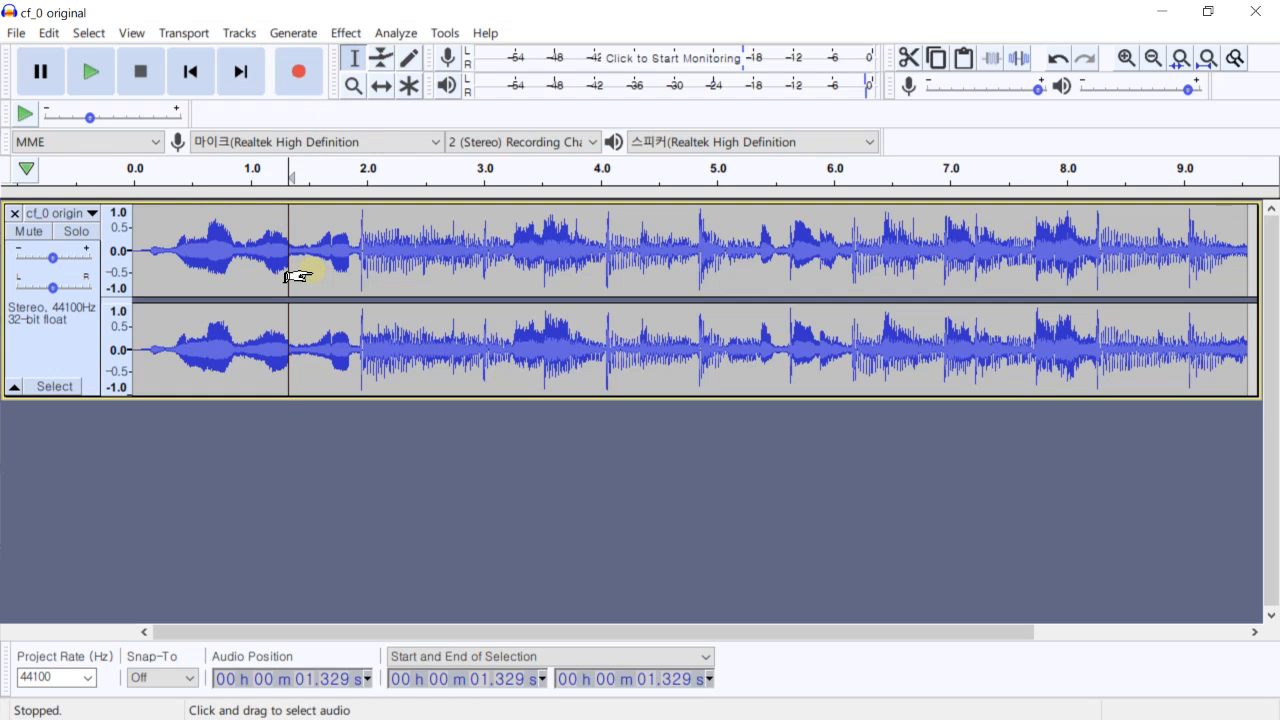
double_click(315, 265)
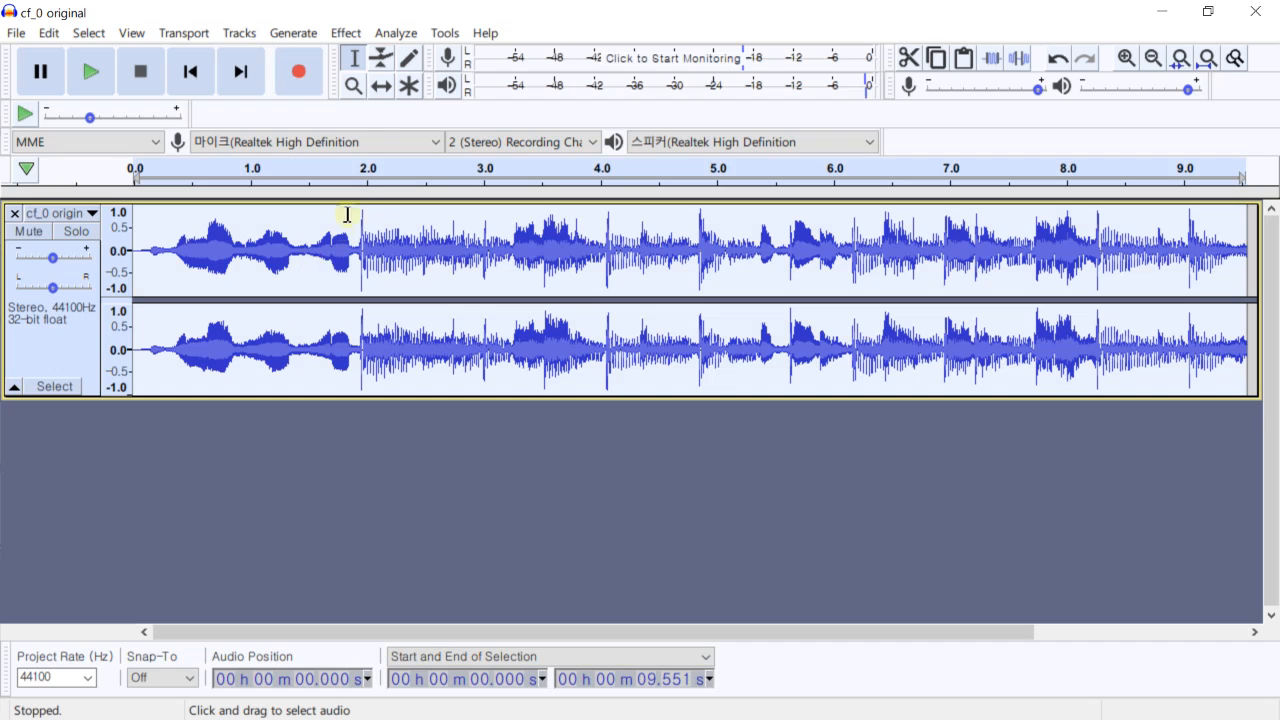
Open the Amplify effect for the selected clip and preview it at -10 dB amplification.
left_click(346, 33)
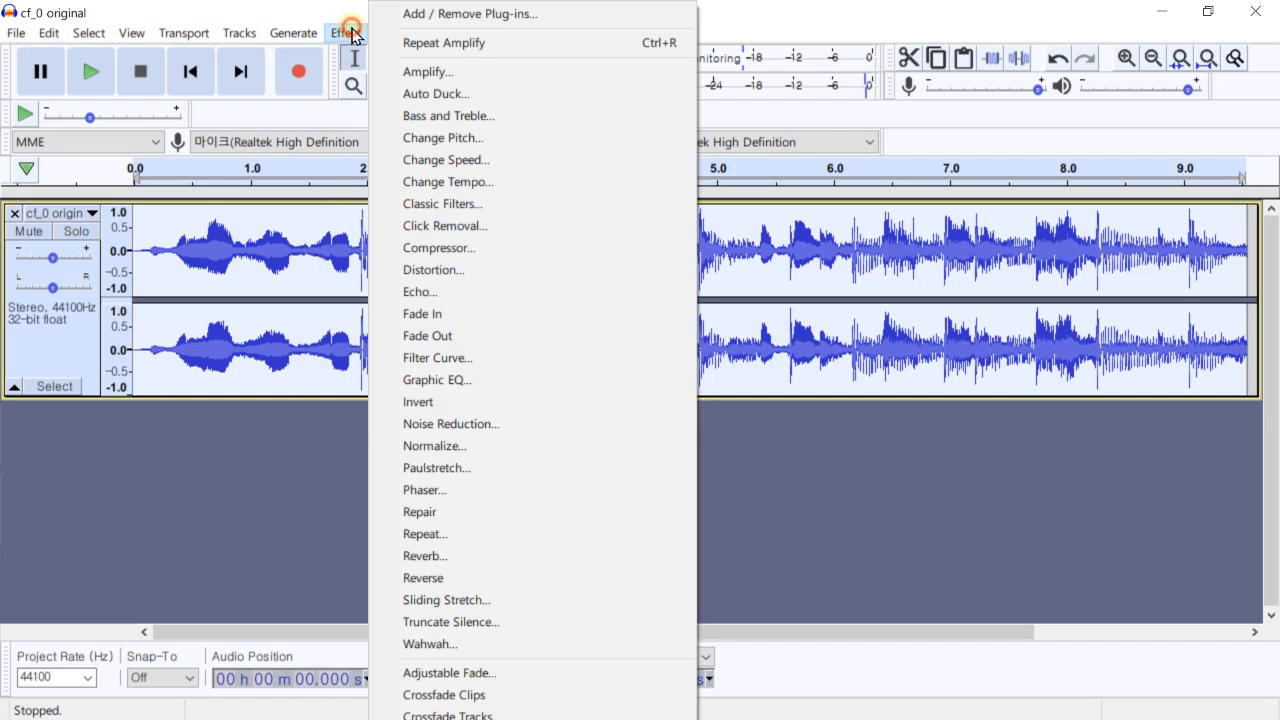
left_click(408, 71)
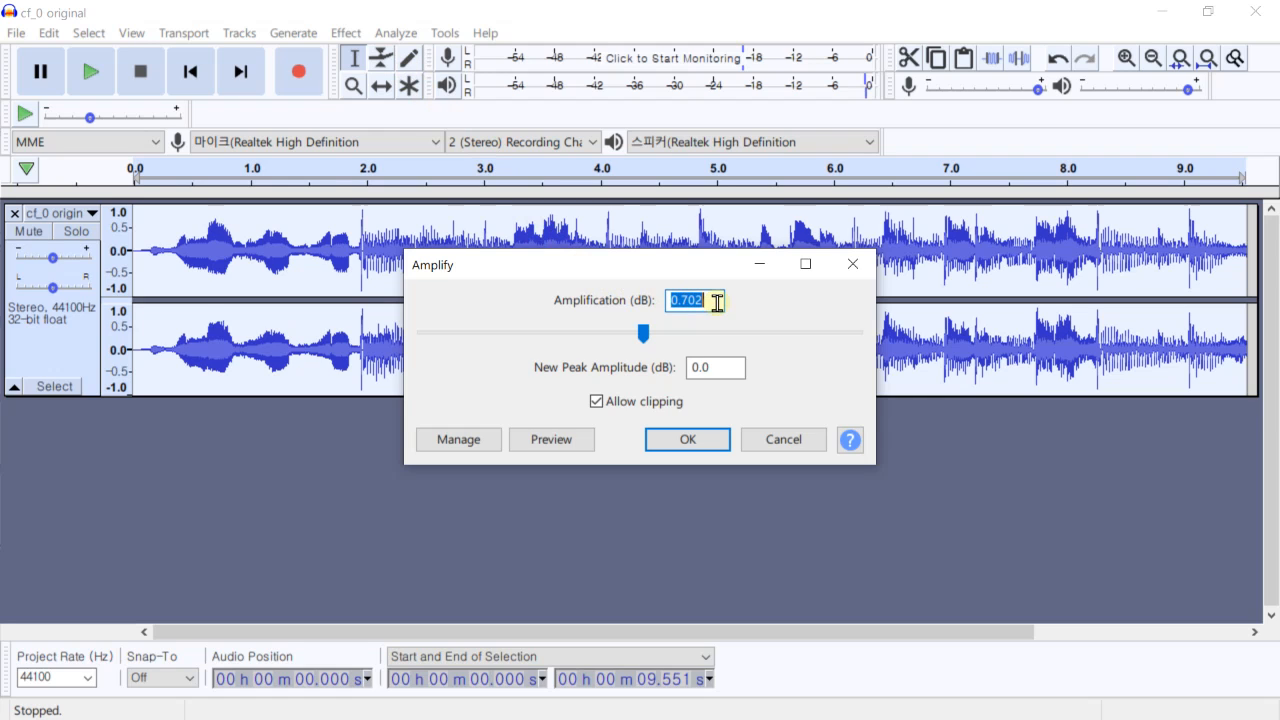
type("-10")
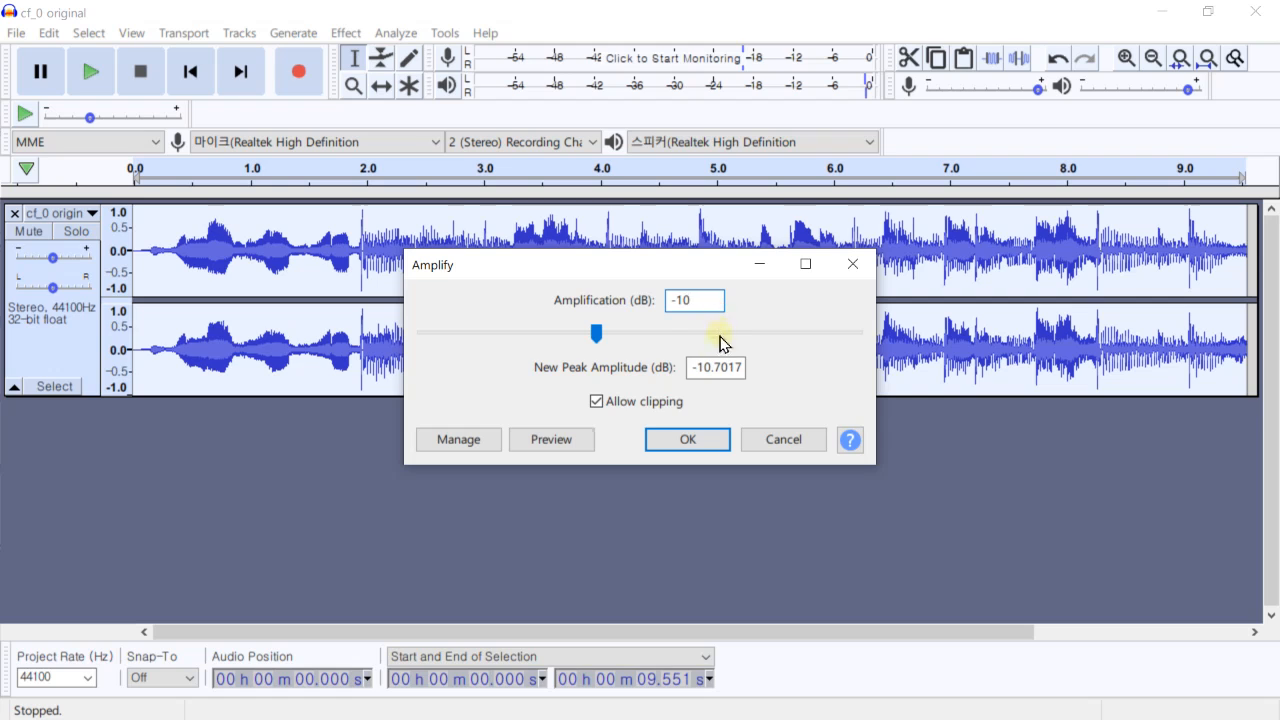
left_click(553, 442)
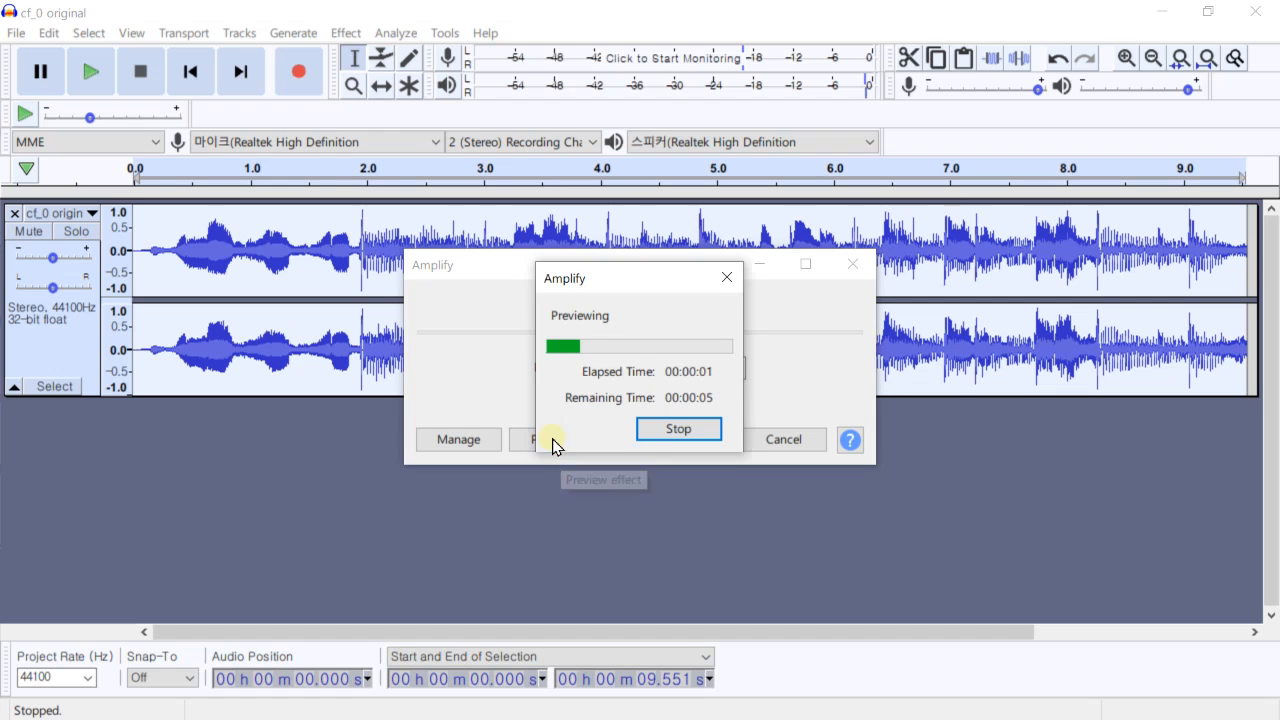
left_click(676, 429)
Preview the Amplify effect at -20 dB and cancel it without applying.
left_click_drag(706, 300, 667, 310)
type("-20")
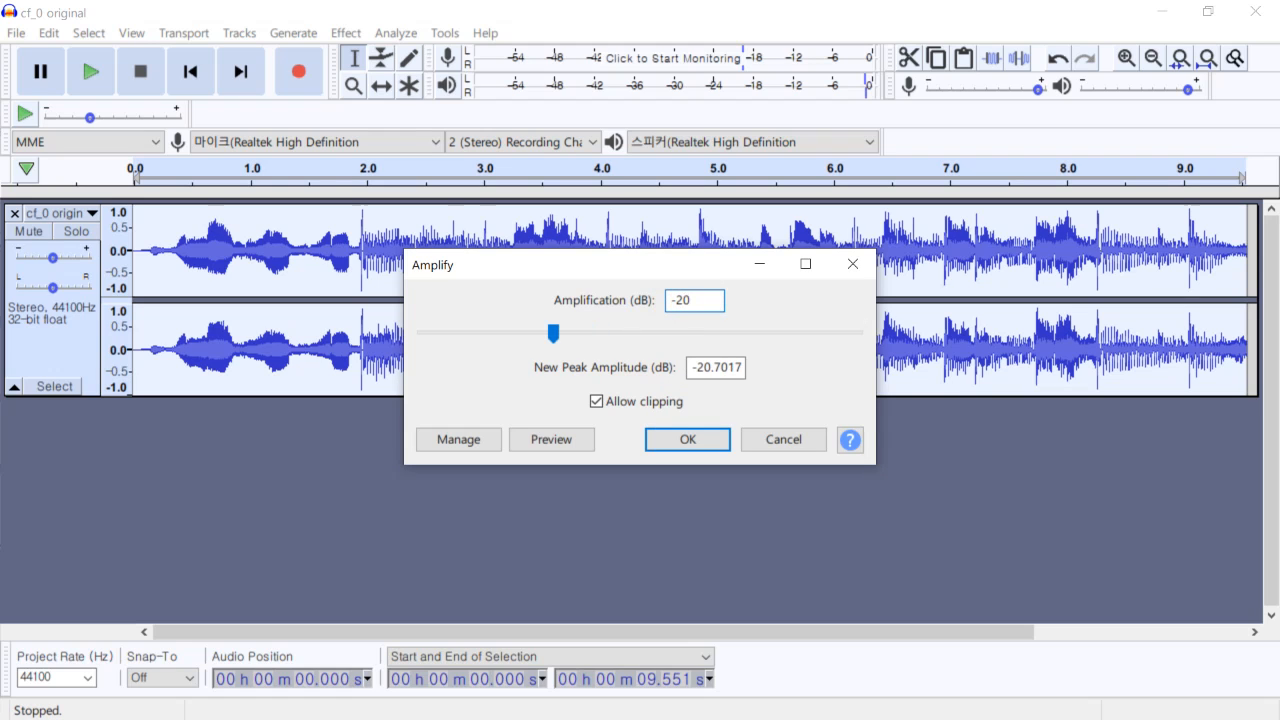
left_click(540, 442)
left_click(540, 442)
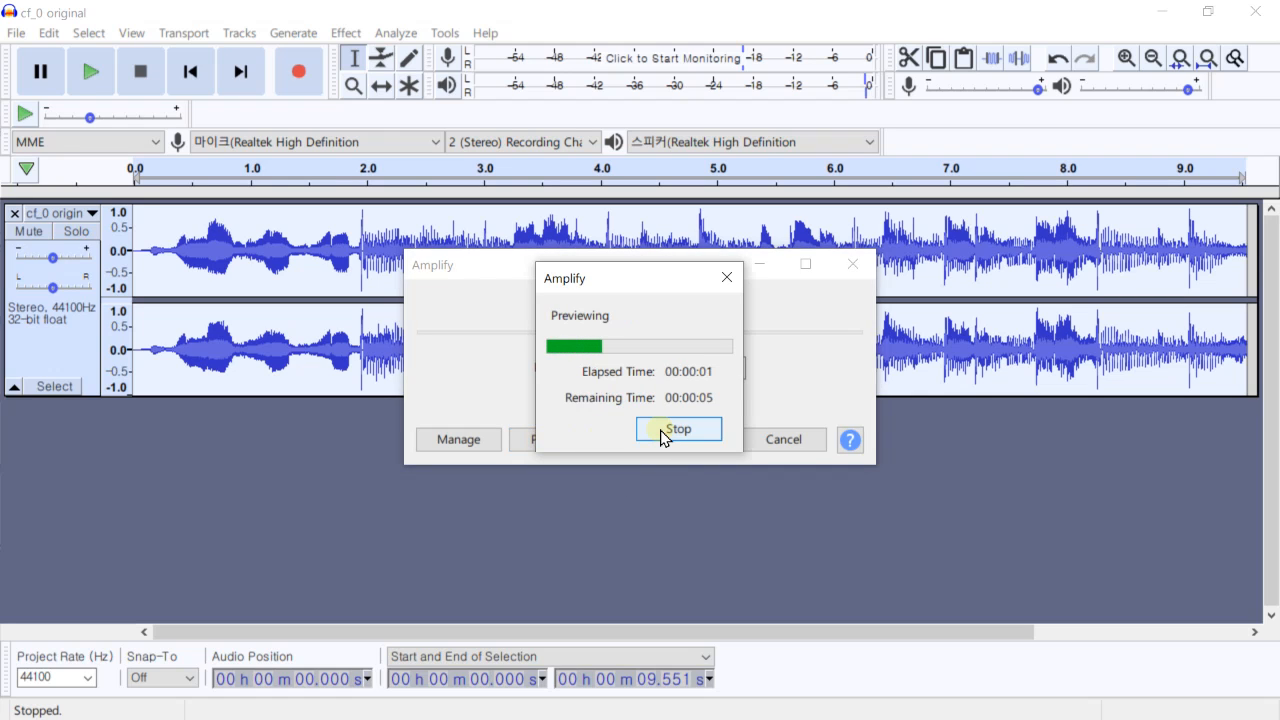
left_click(660, 431)
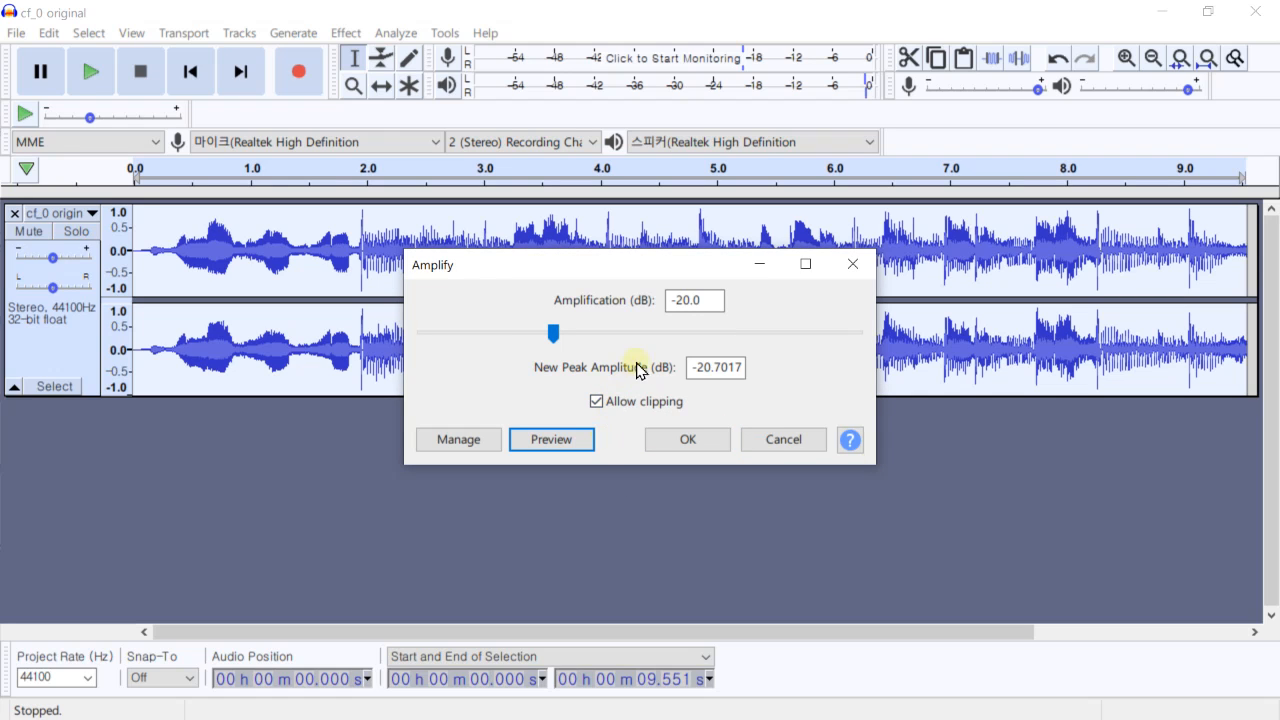
left_click(783, 440)
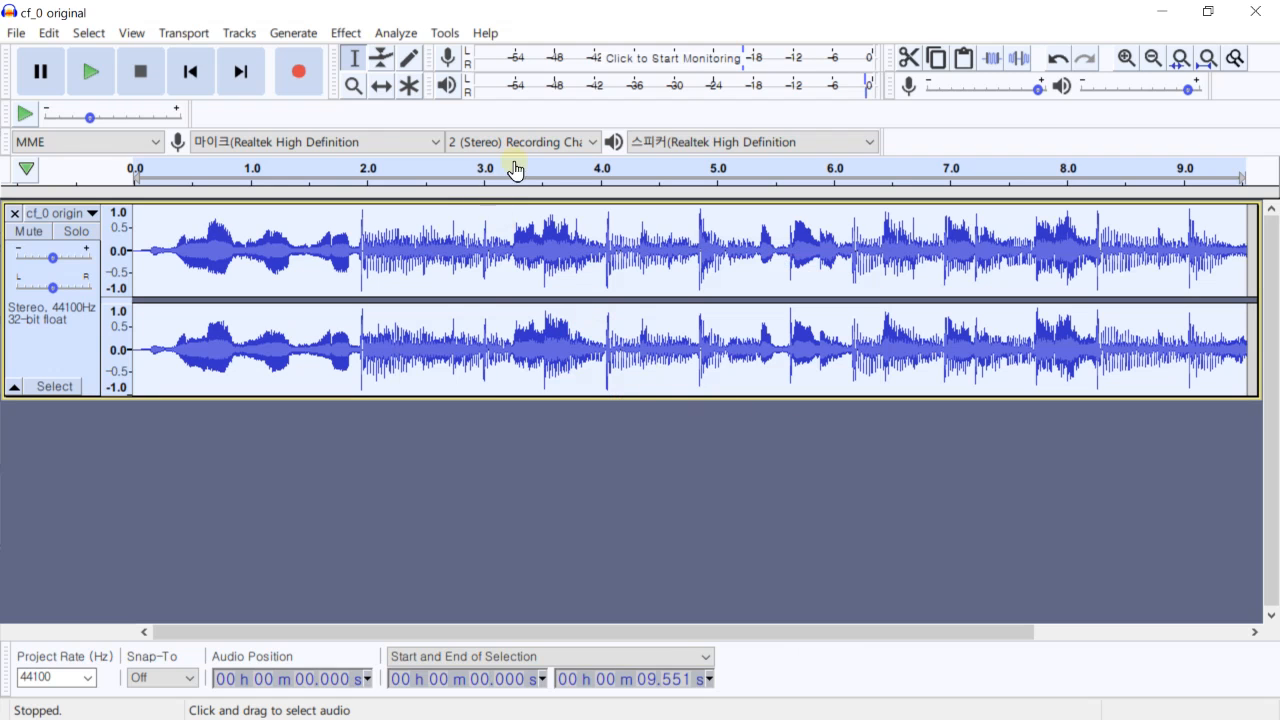
Apply Amplify to the whole clip at -6 dB and undo the change.
left_click(346, 33)
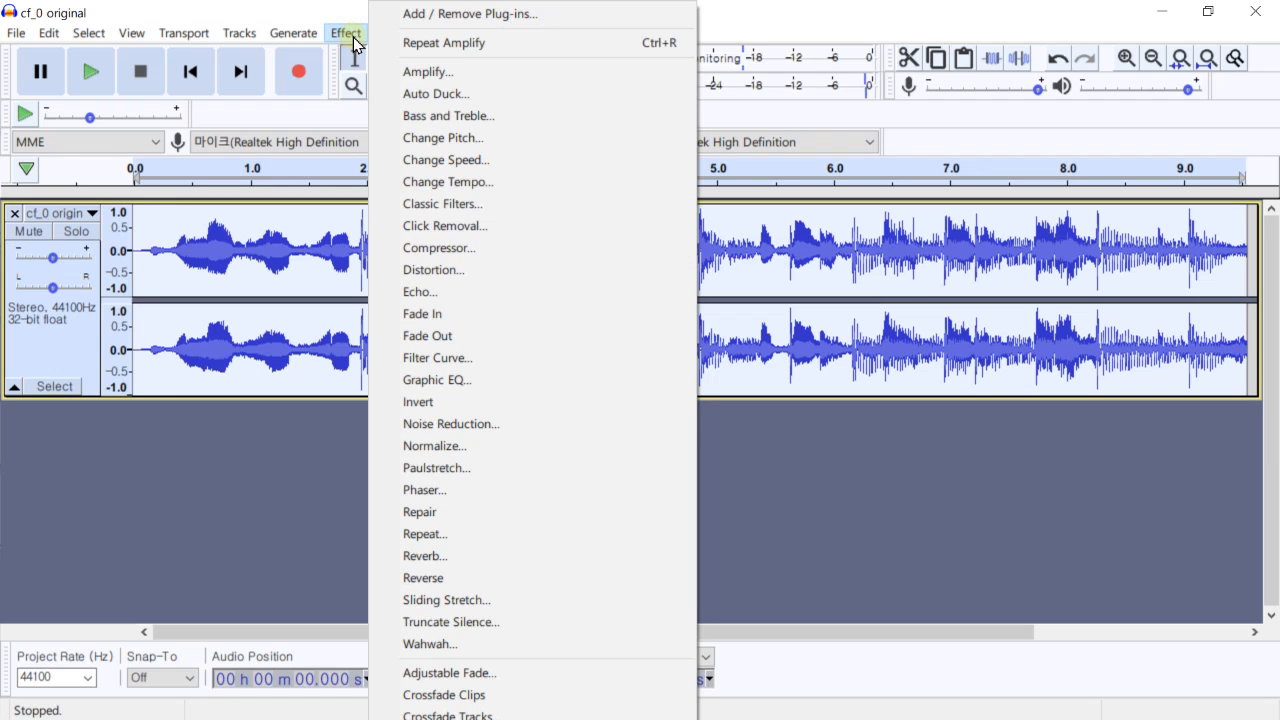
left_click(417, 72)
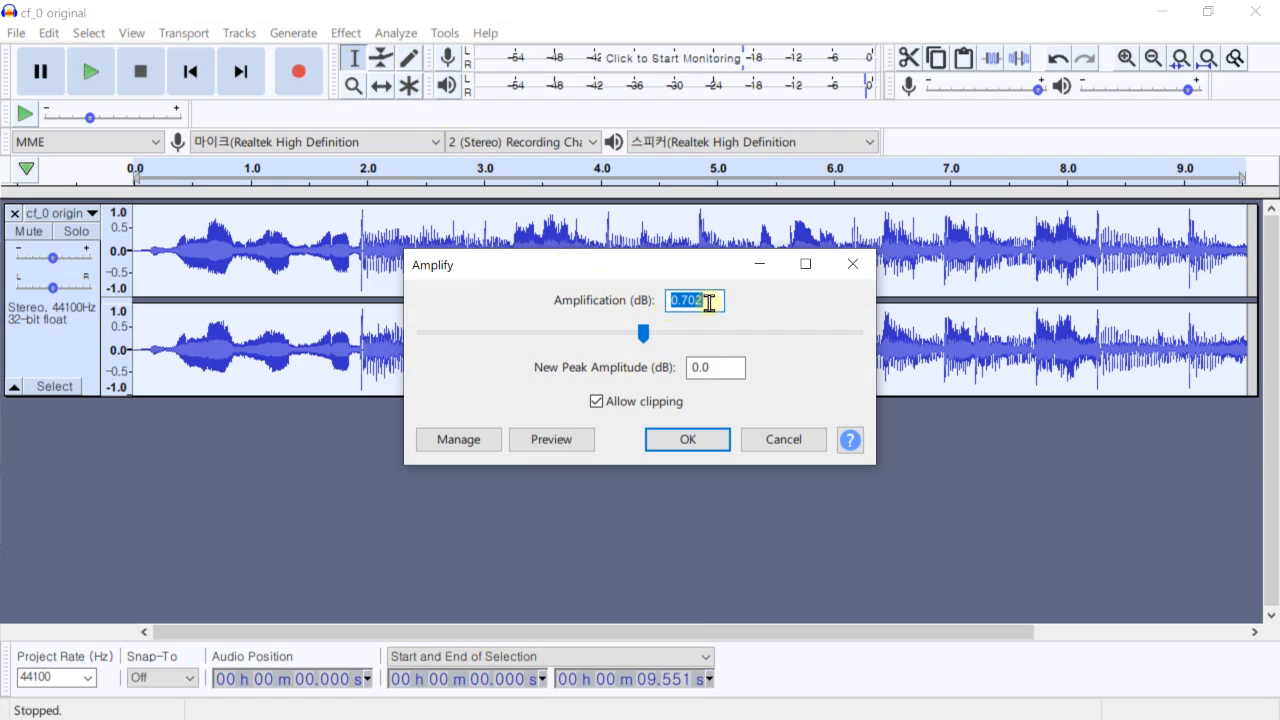
type("-")
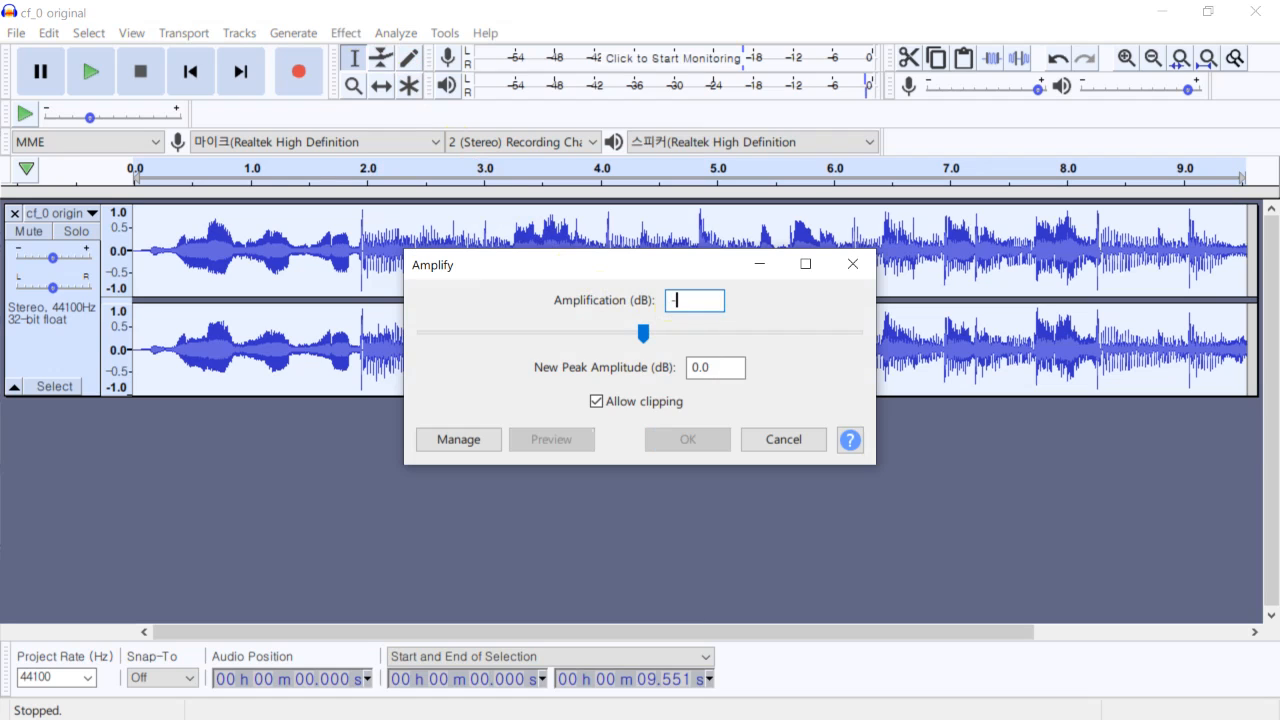
type("6")
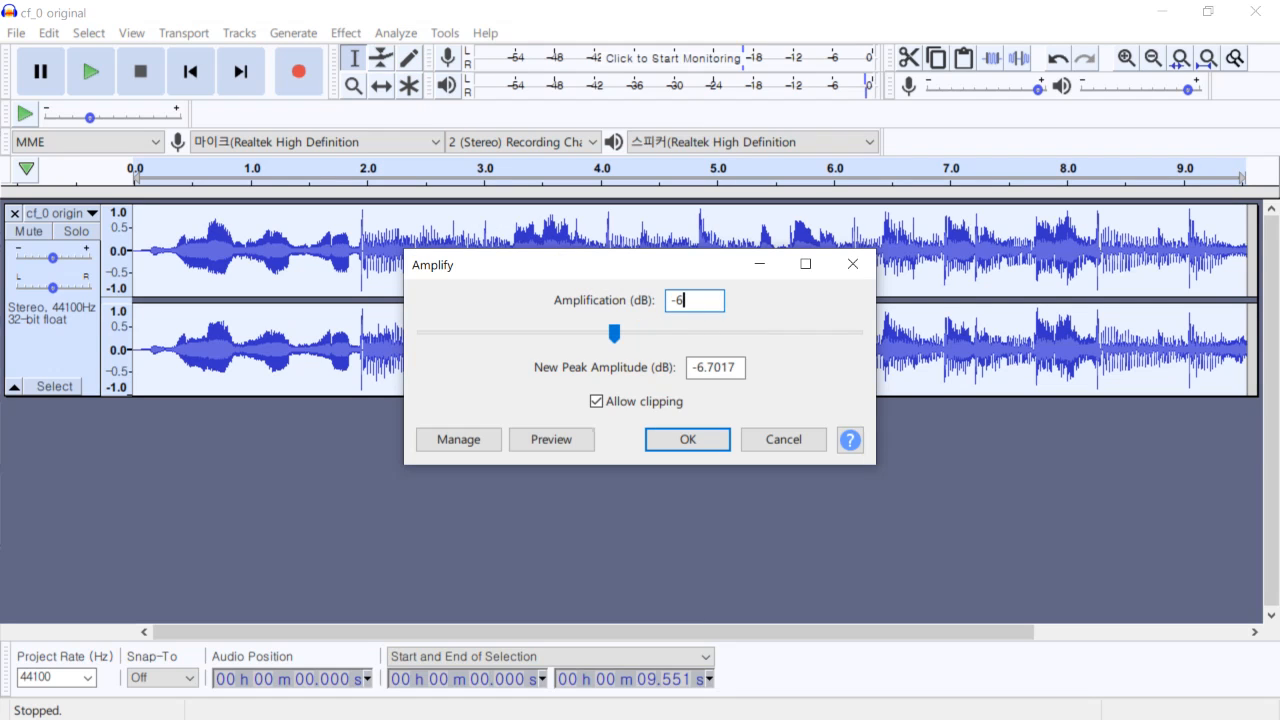
left_click(713, 438)
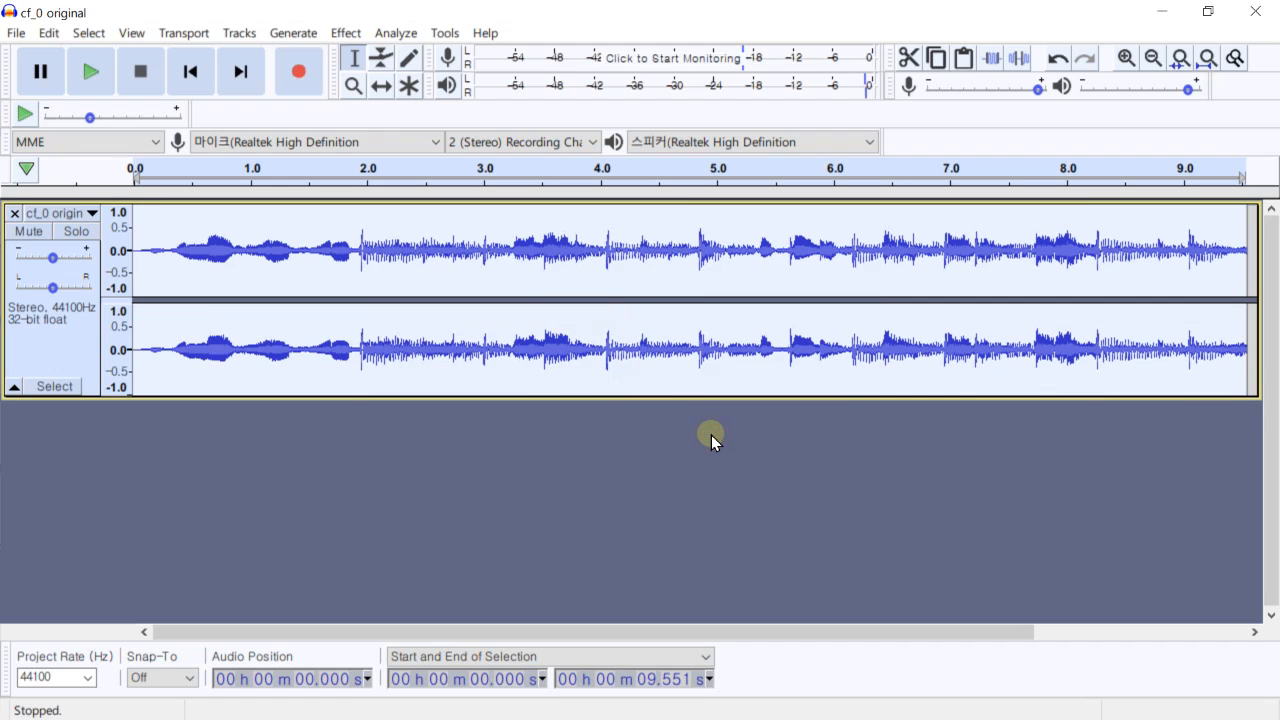
key("ctrl+z")
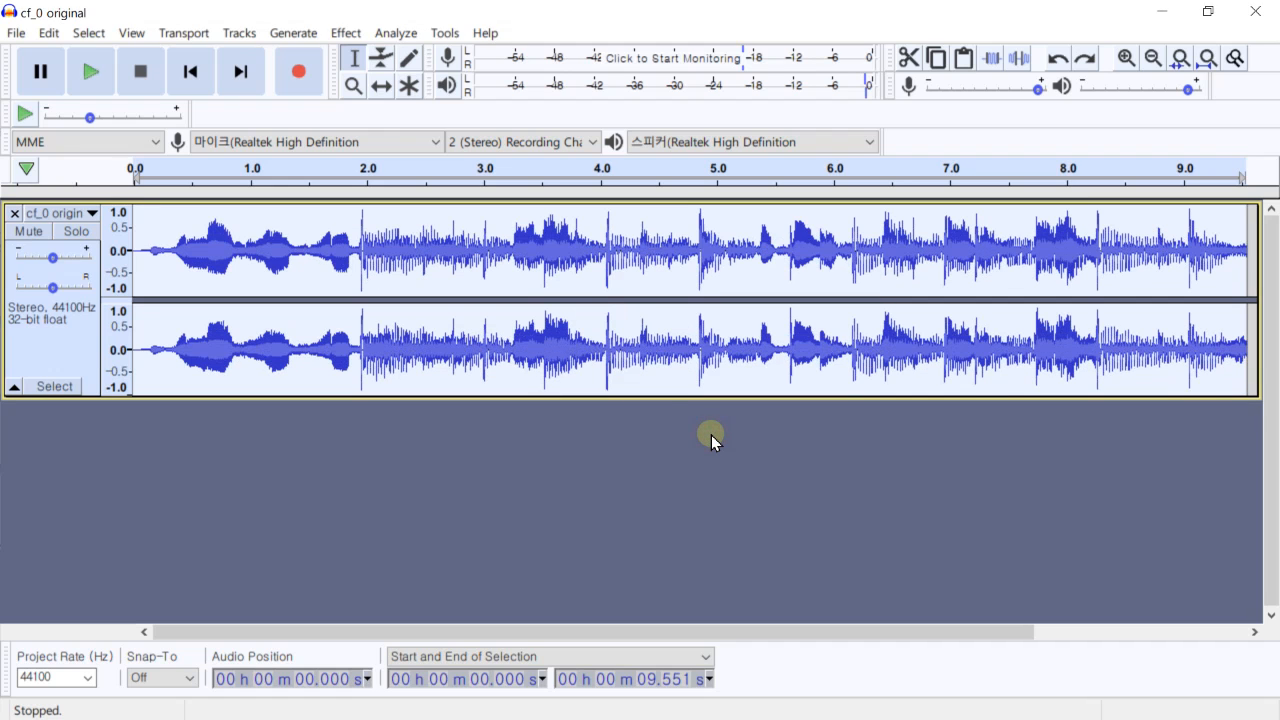
Open Amplify for the selected clip, disallow clipping and set the amplification to 10 dB.
left_click(355, 38)
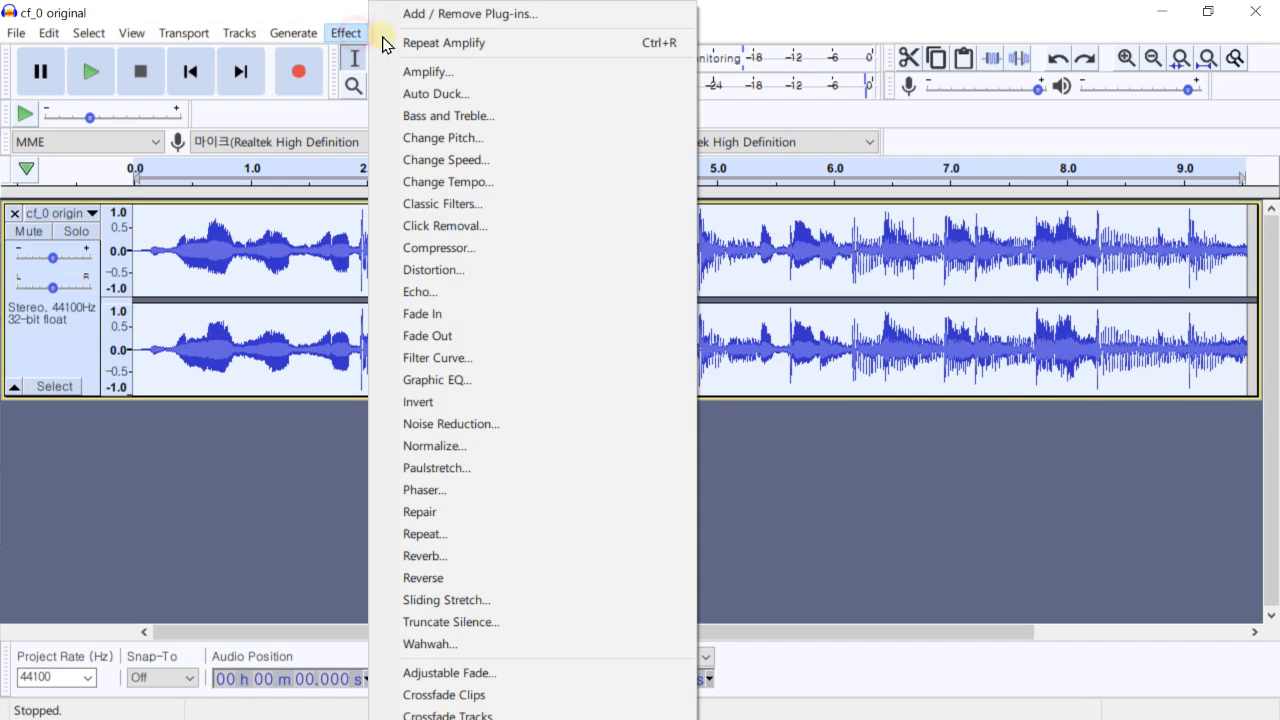
left_click(414, 74)
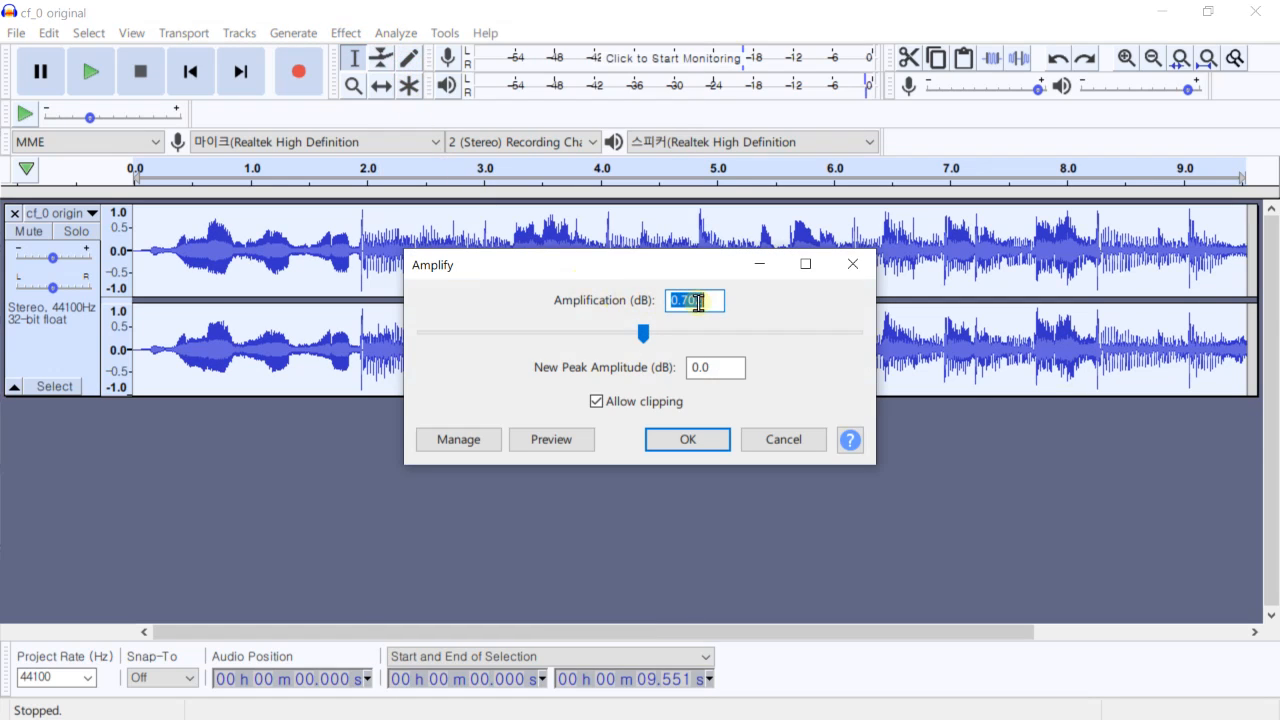
left_click(596, 401)
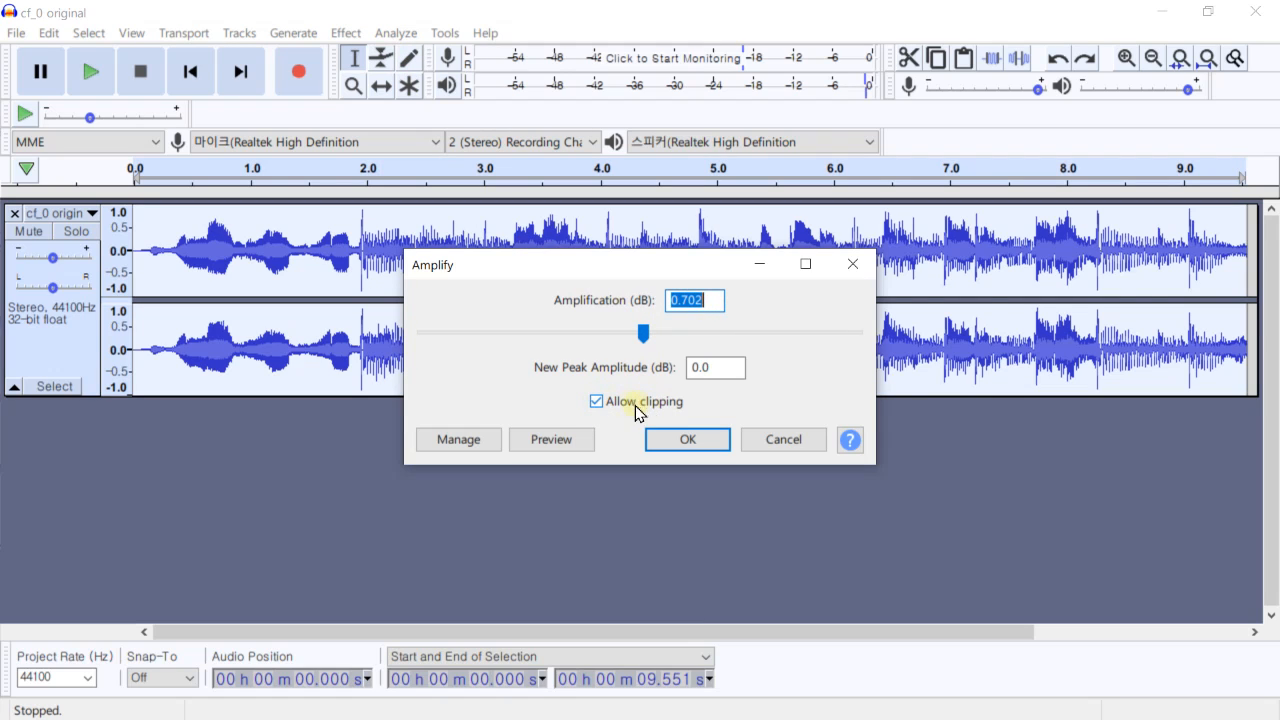
left_click(597, 403)
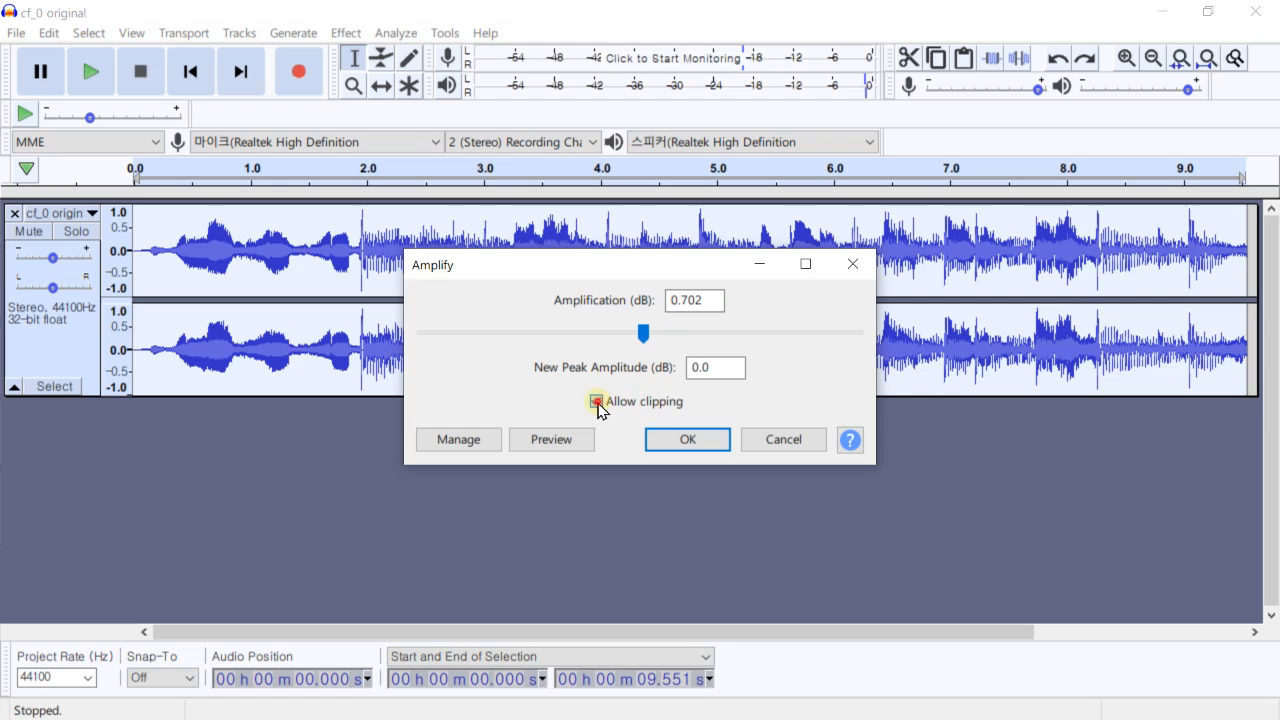
left_click(706, 300)
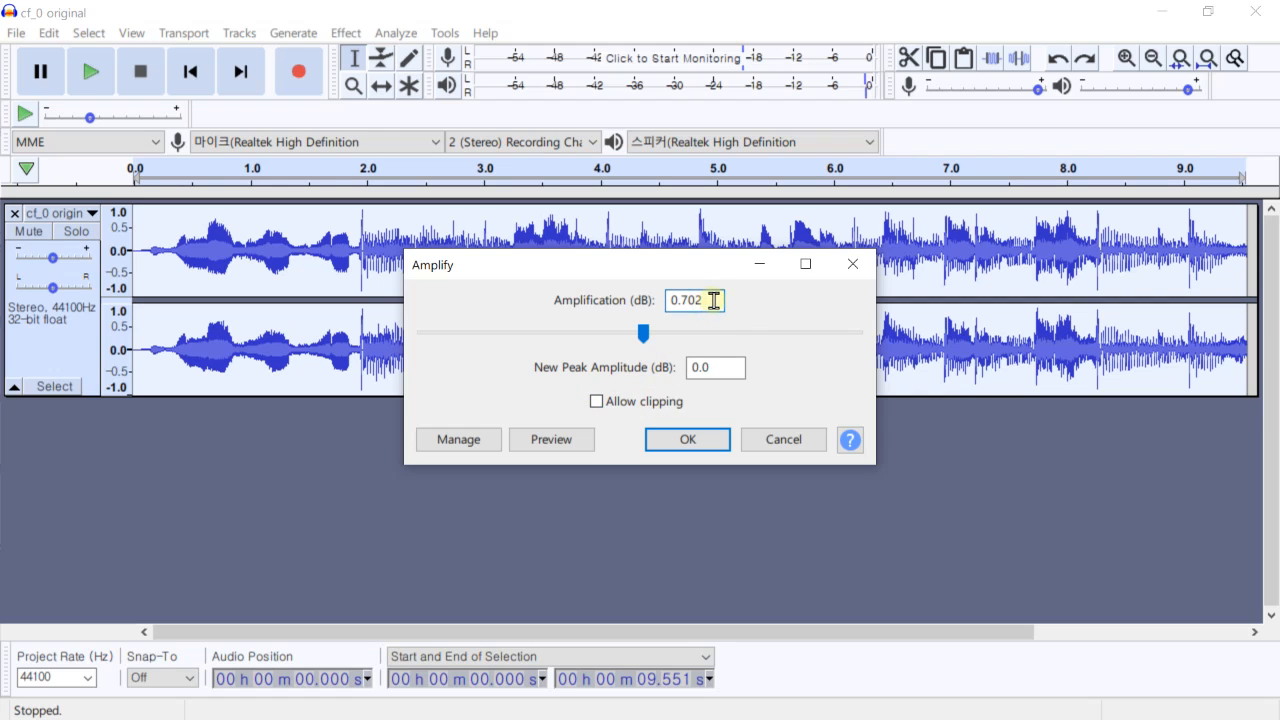
double_click(712, 300)
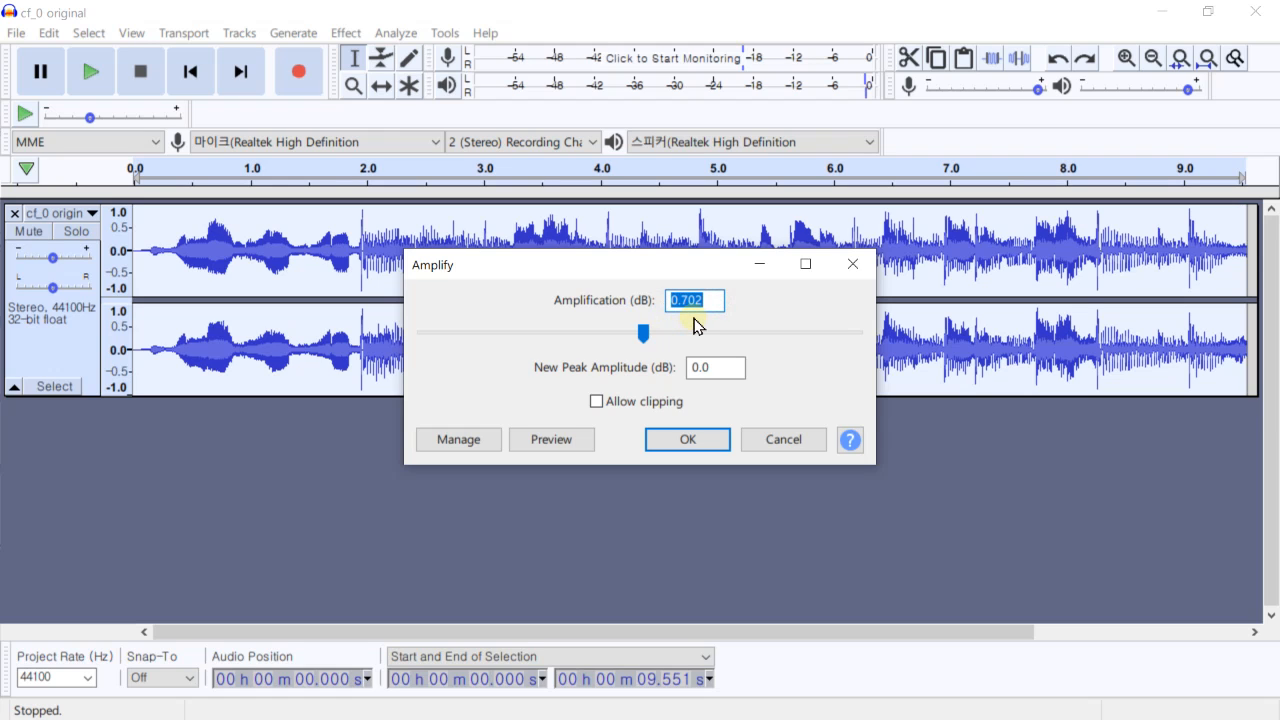
type("10")
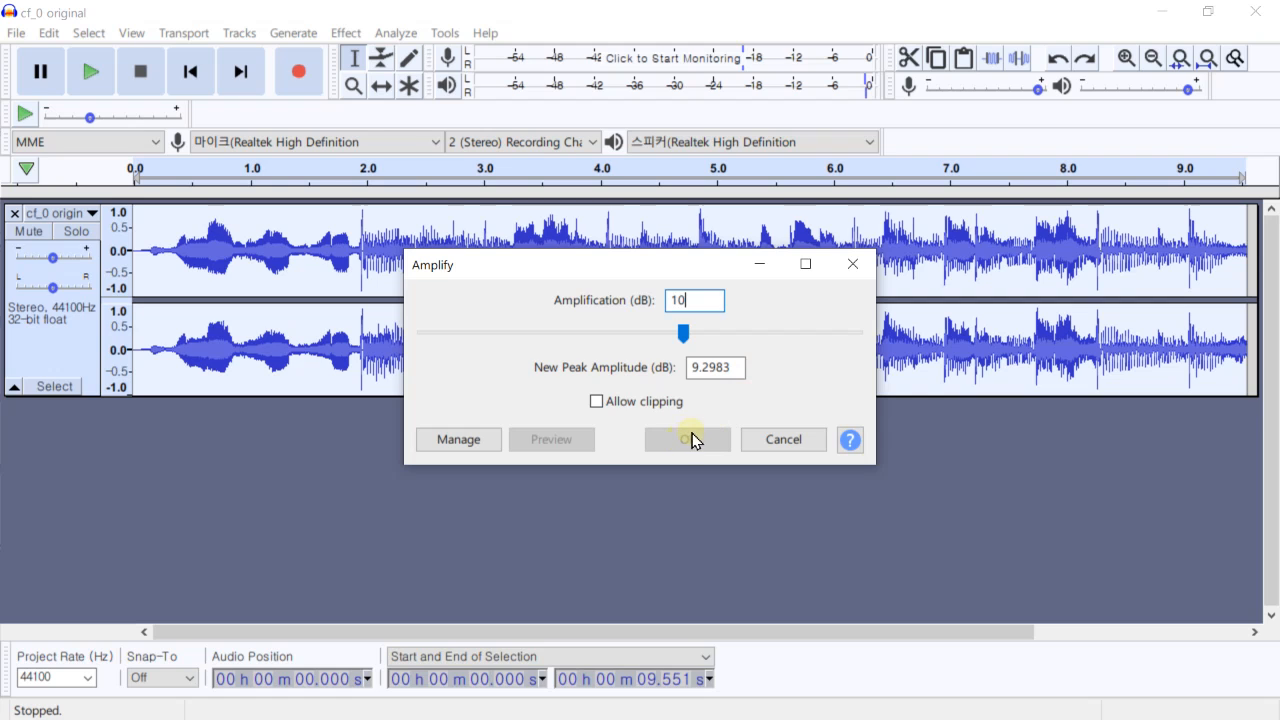
Re-enter 10 dB as the amplification, allow clipping and apply the Amplify effect to the whole clip.
double_click(679, 301)
key("BackSpace")
type("10")
left_click_drag(594, 277, 640, 368)
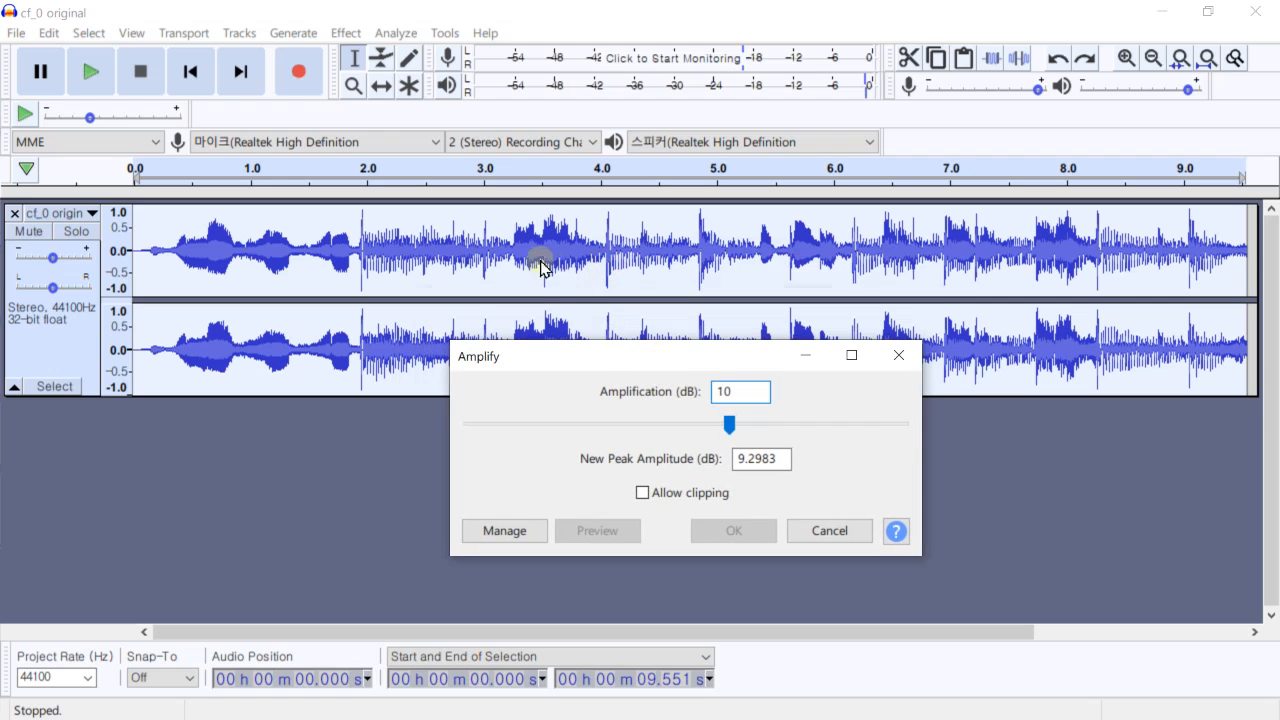
left_click(642, 493)
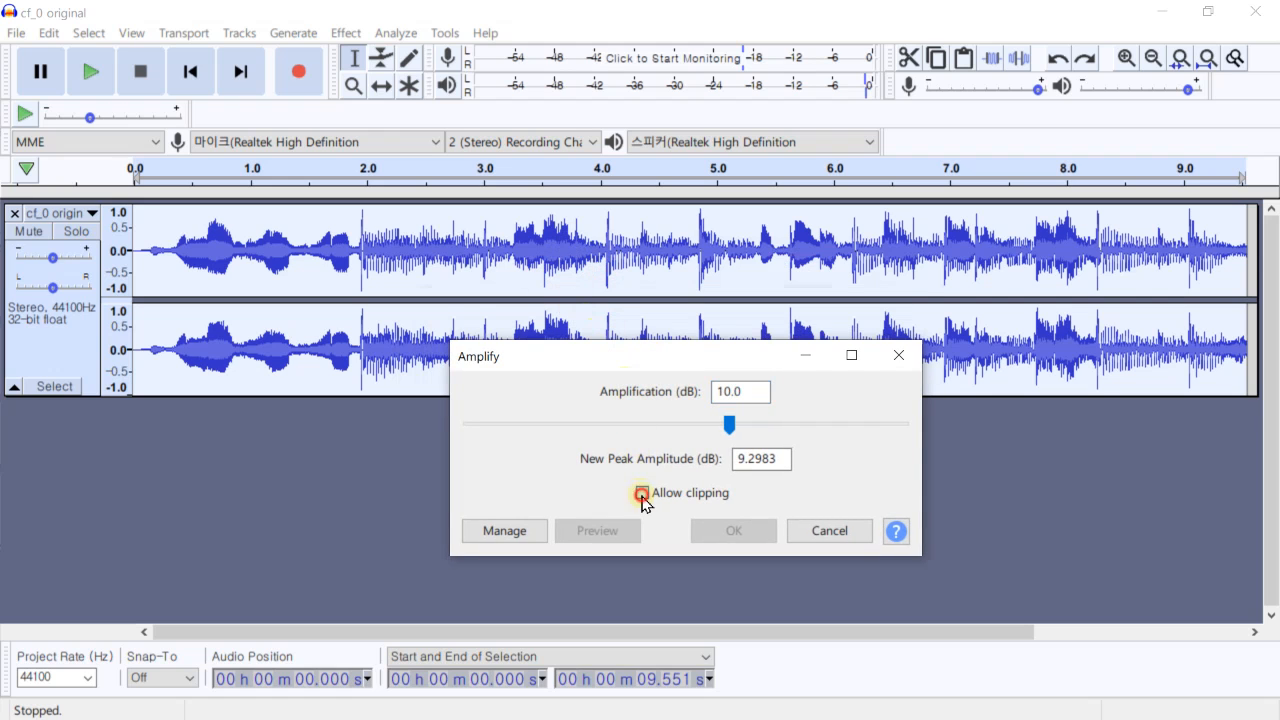
left_click(714, 529)
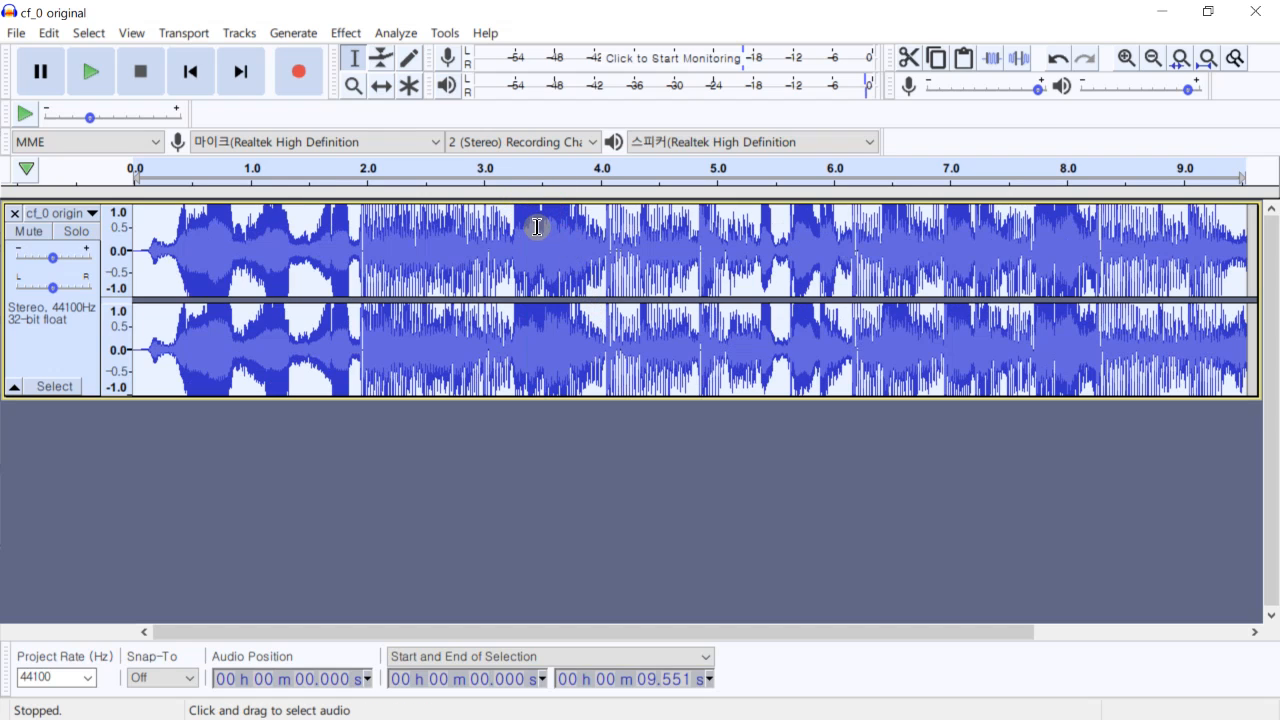
Increase the track's height and select the audio from about 3.3 to 4.3 seconds.
left_click_drag(547, 398, 550, 507)
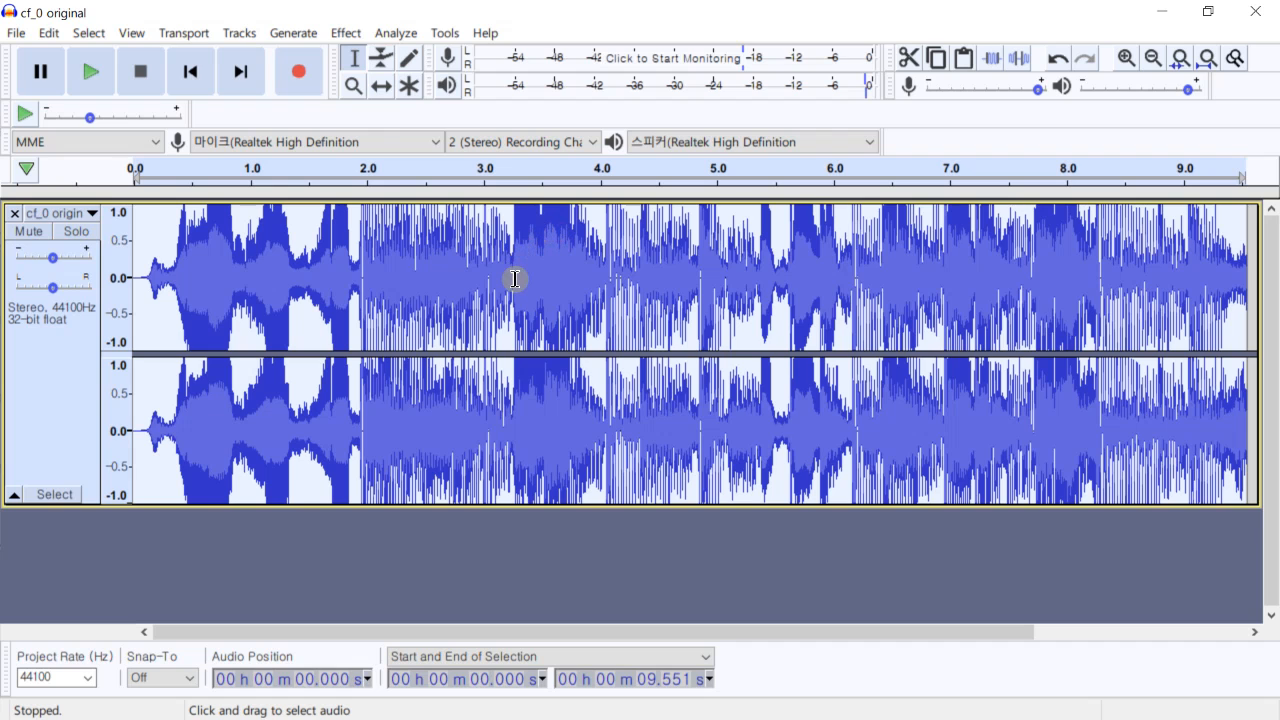
left_click_drag(515, 279, 628, 294)
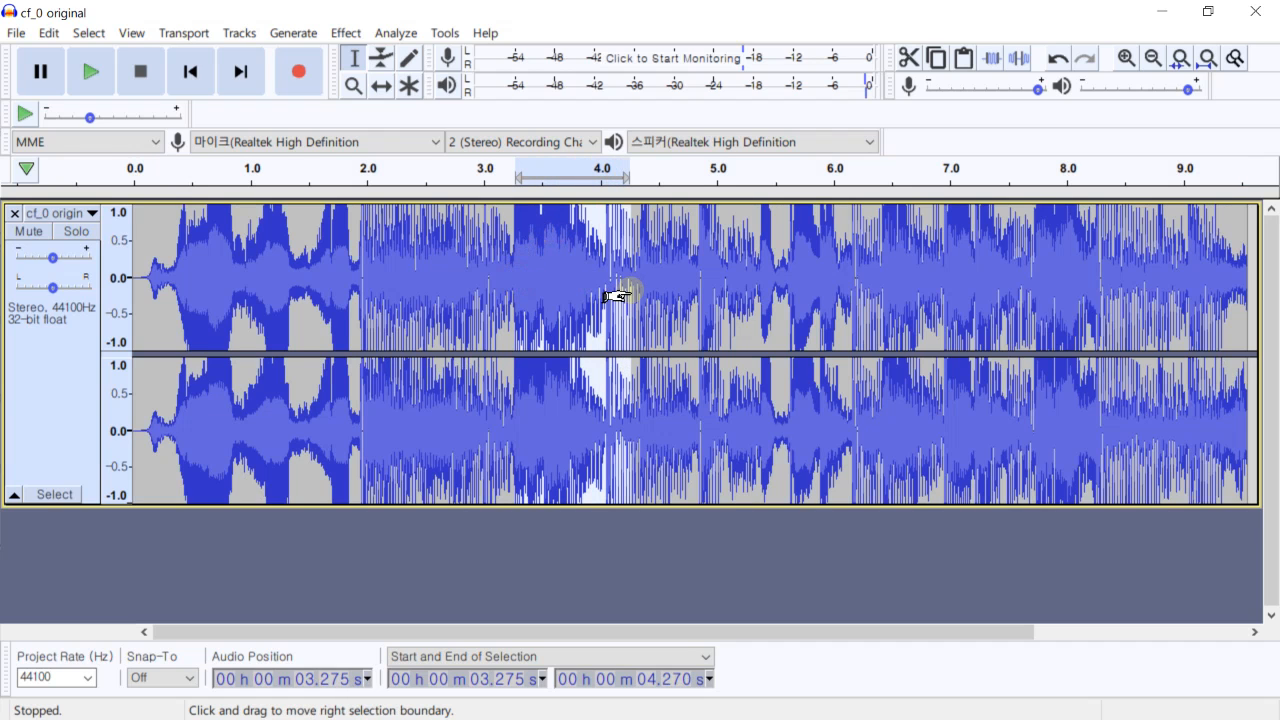
Play the selected second of audio, and select and play the audio from about 1.9 to 8.5 seconds.
key("space")
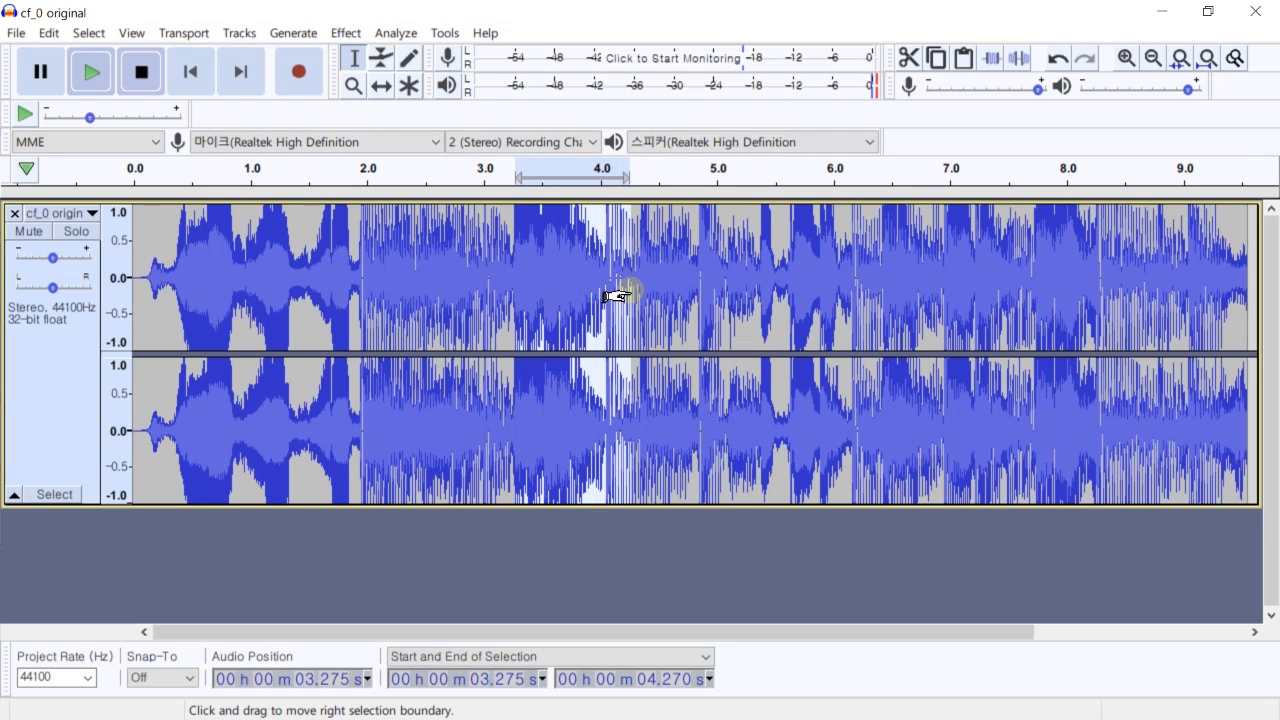
left_click_drag(590, 286, 358, 287)
left_click_drag(829, 312, 1125, 337)
key("space")
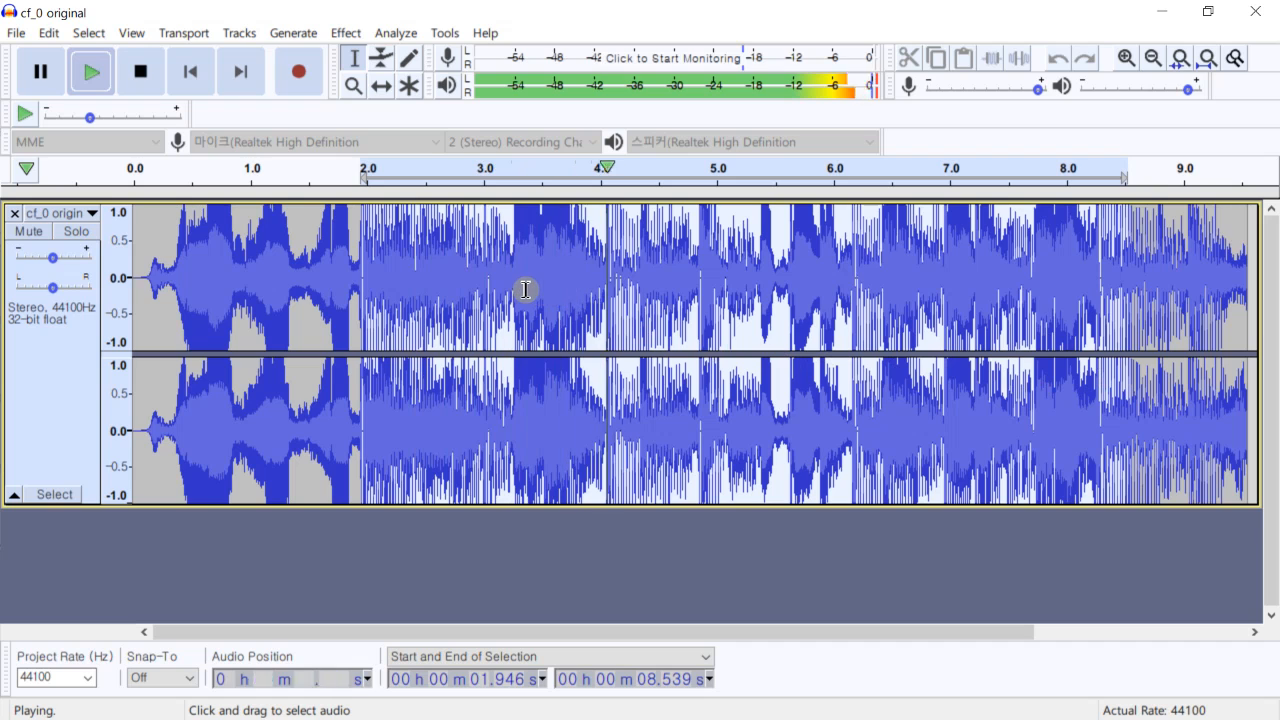
key("space")
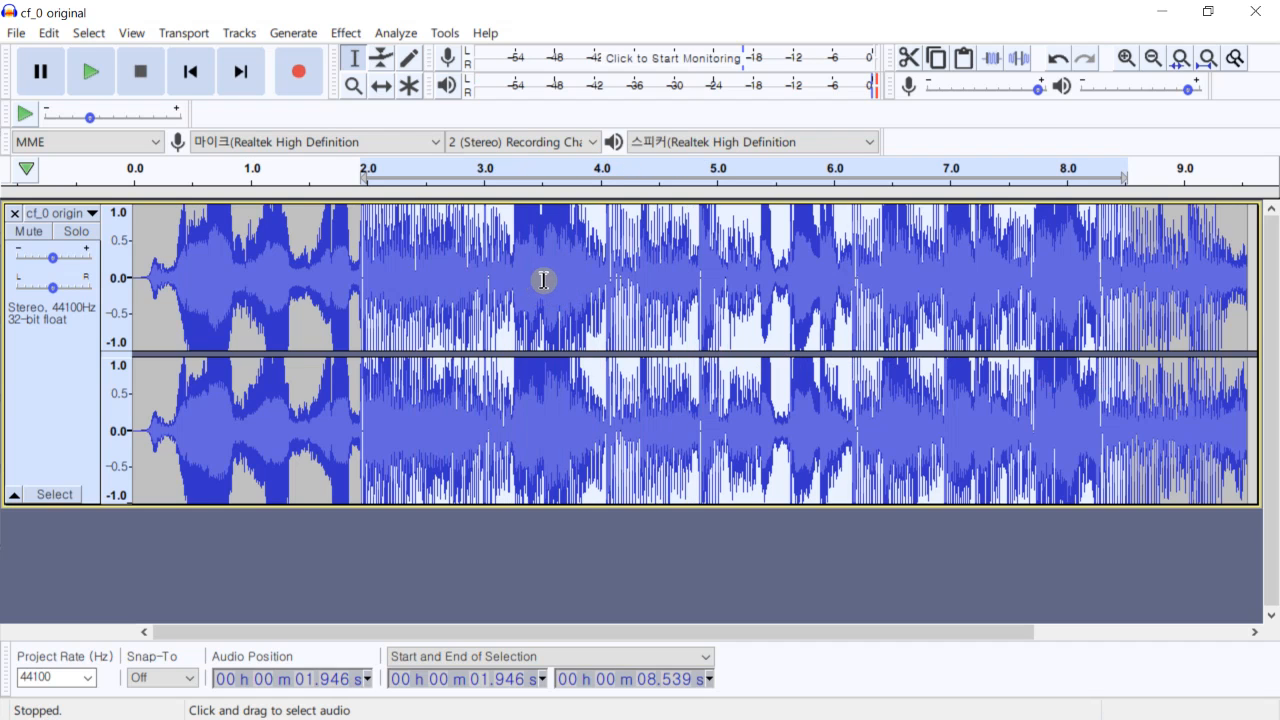
Play the clip from about 3.5 seconds and undo the 10 dB amplification.
key("space")
left_click(545, 279)
key("space")
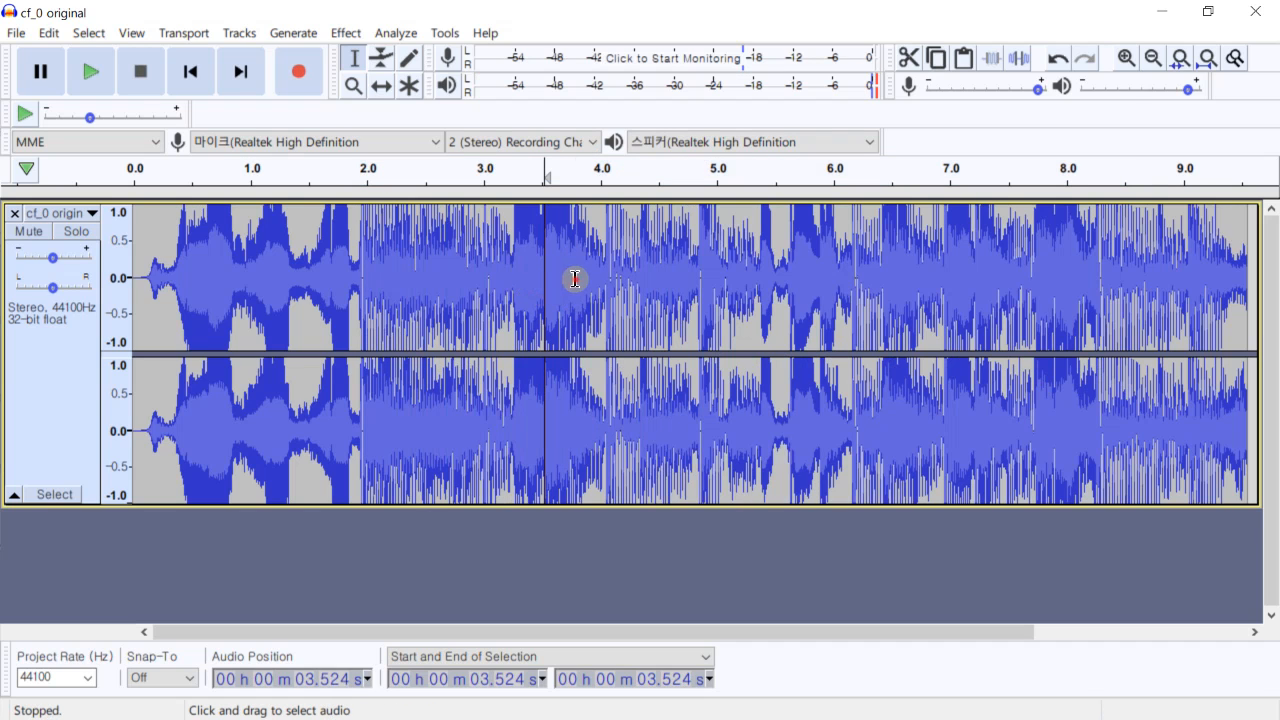
key("ctrl+z")
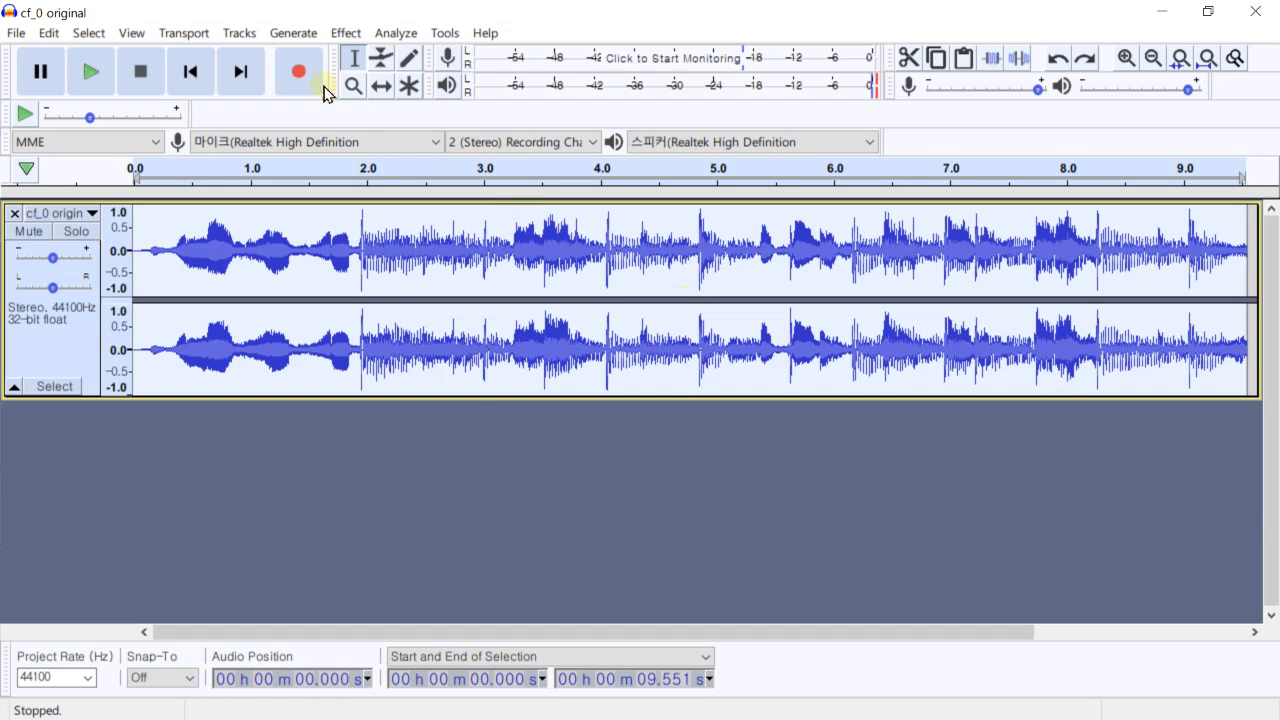
Open Amplify for the whole clip, disallow clipping and close the effect without applying it.
left_click(346, 36)
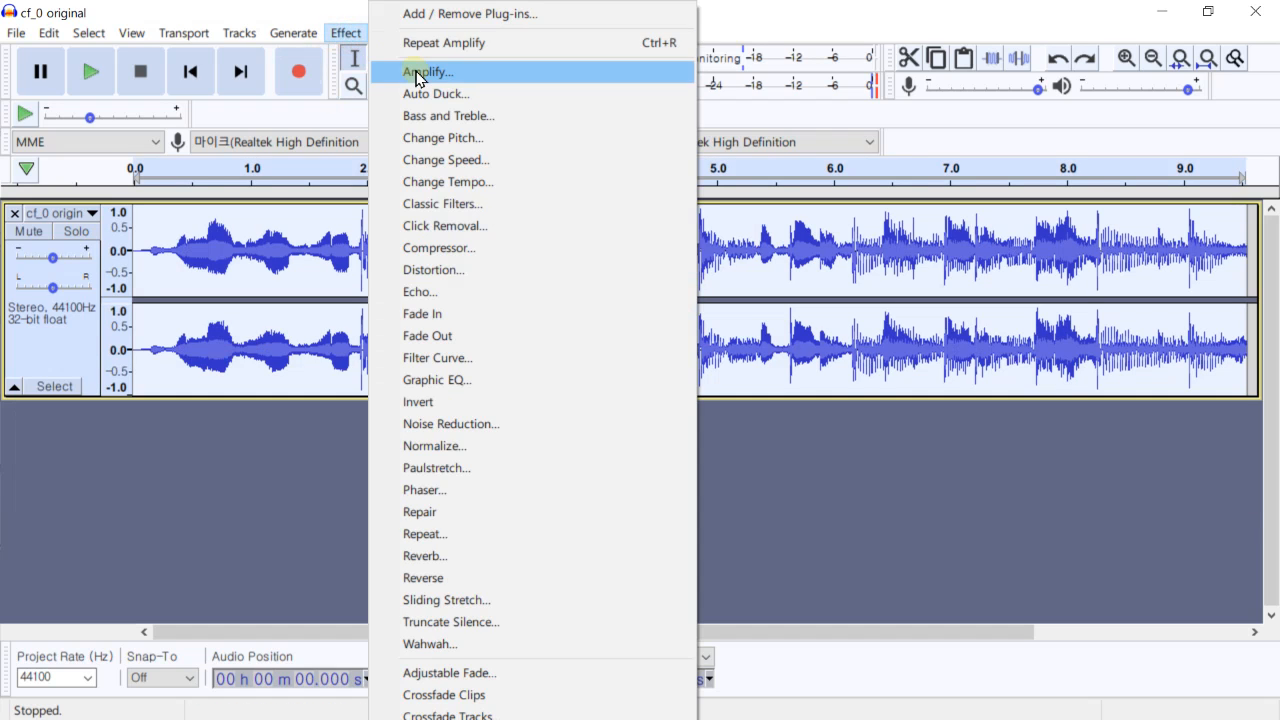
left_click(417, 70)
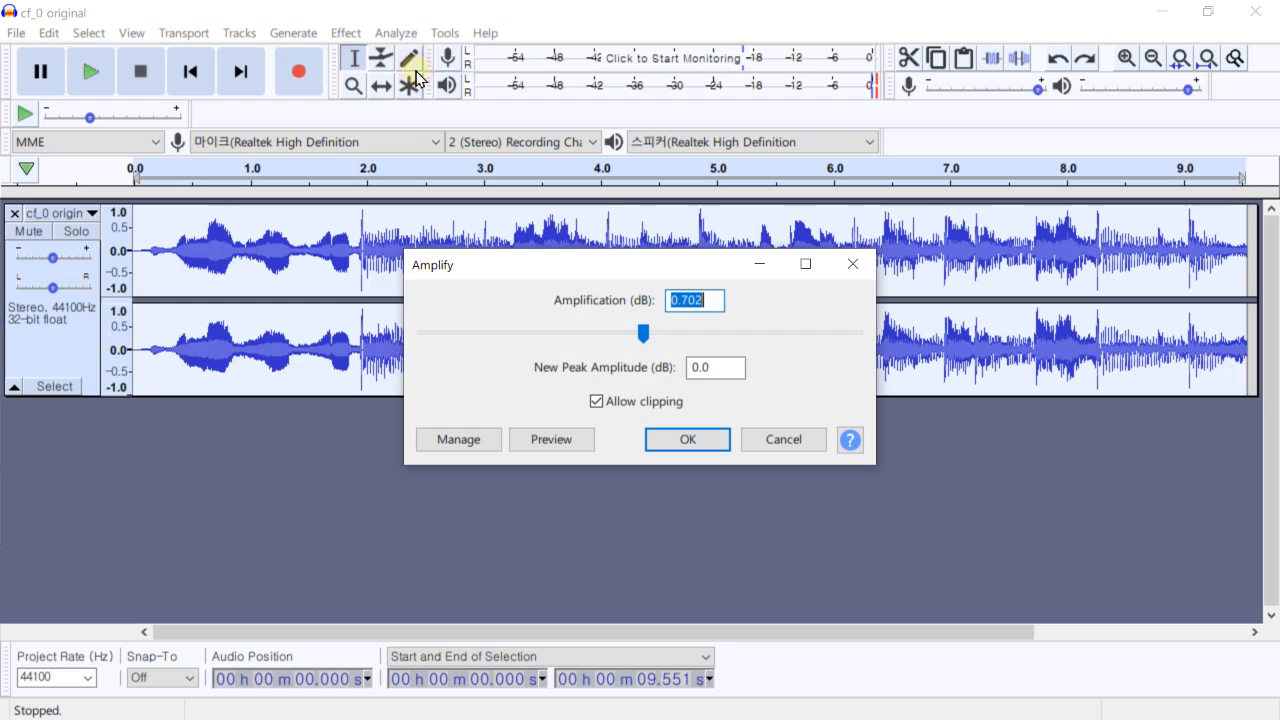
left_click(596, 402)
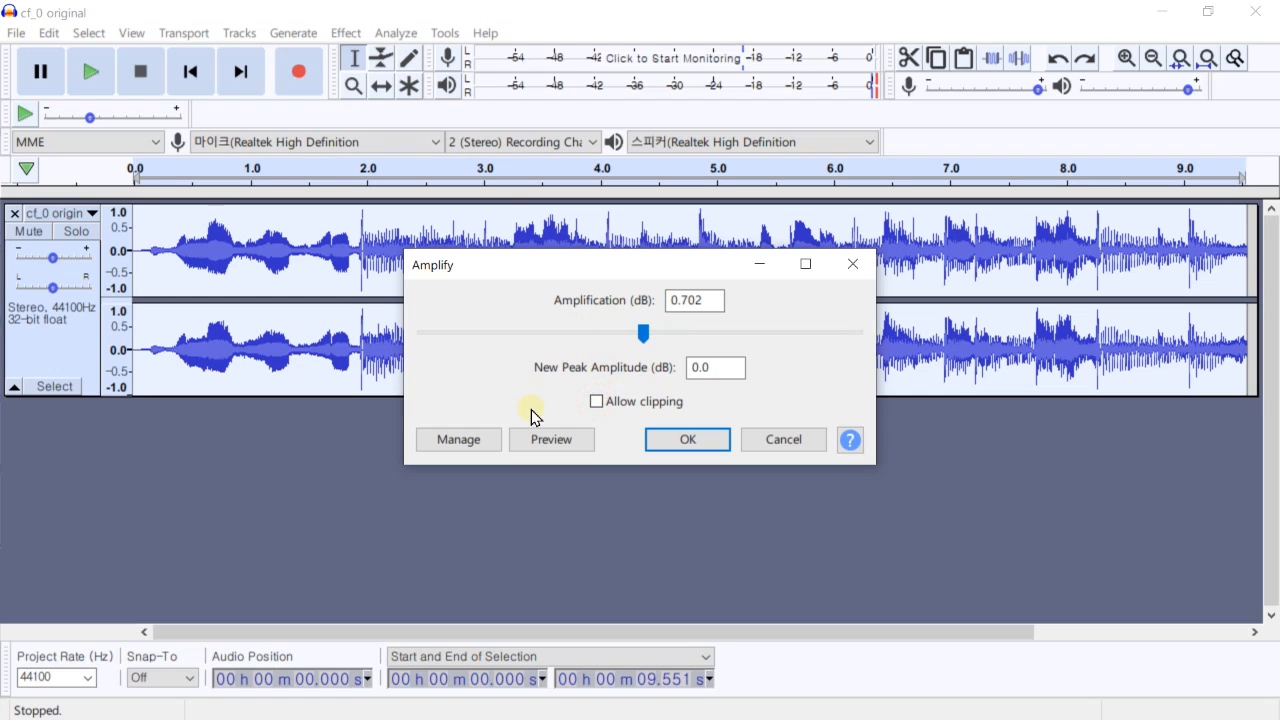
left_click(774, 440)
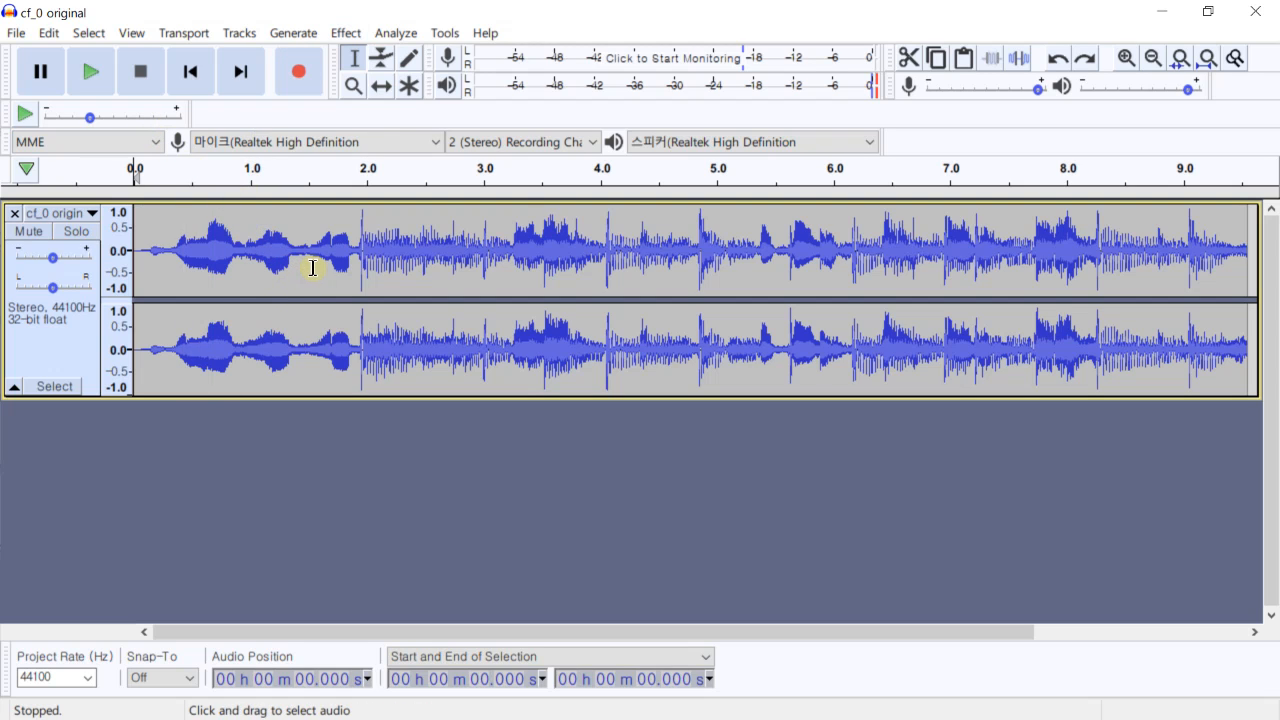
Play the clip's opening and apply Fade In to its first 1.5 seconds.
key("space")
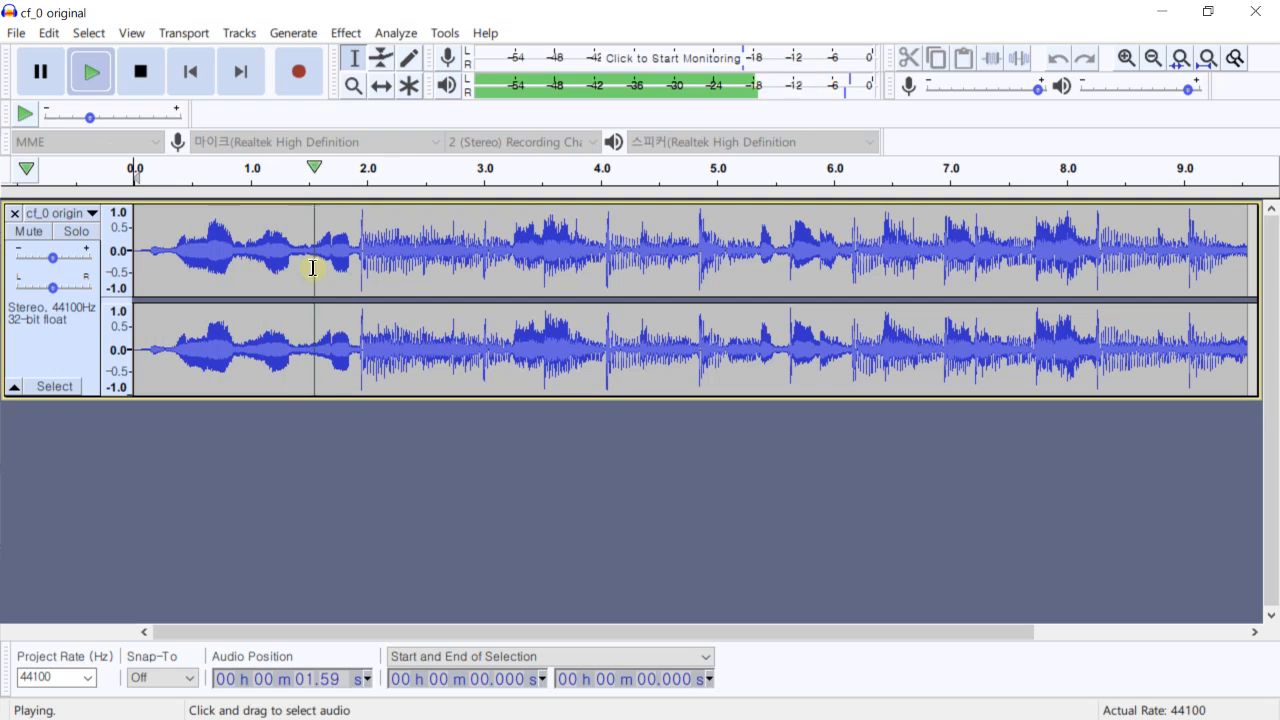
key("space")
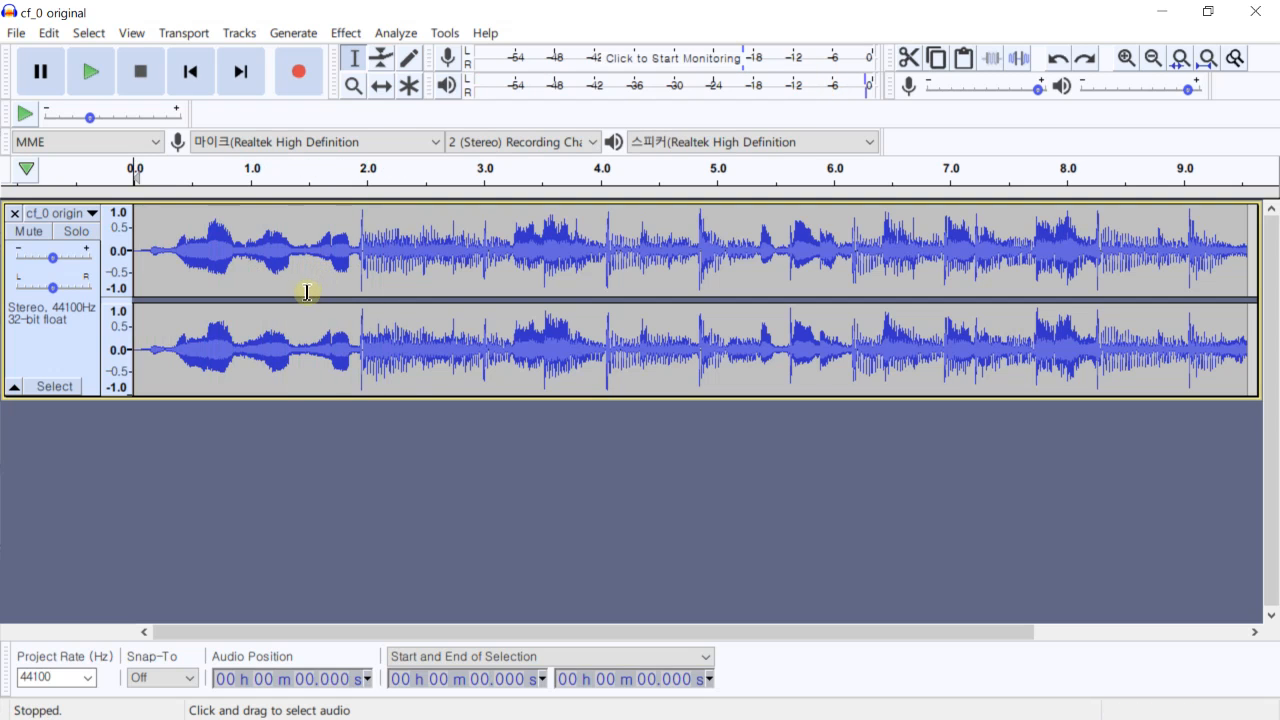
left_click_drag(307, 284, 135, 285)
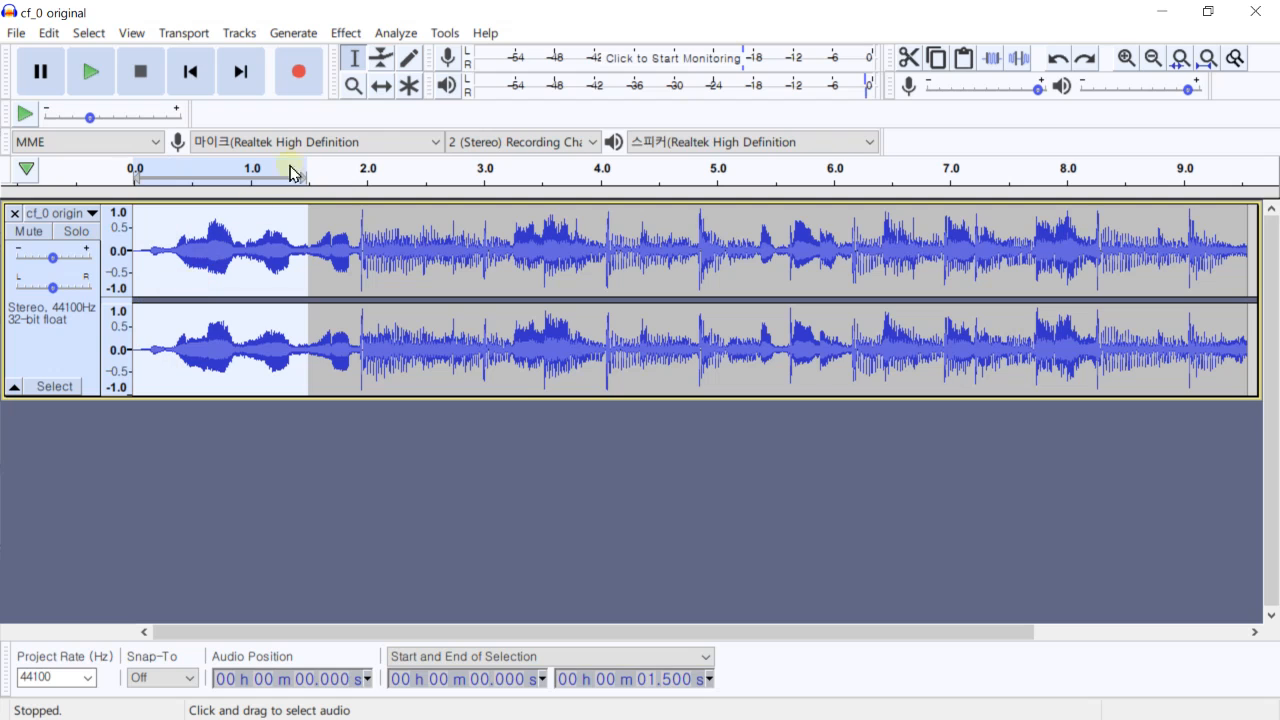
left_click(346, 33)
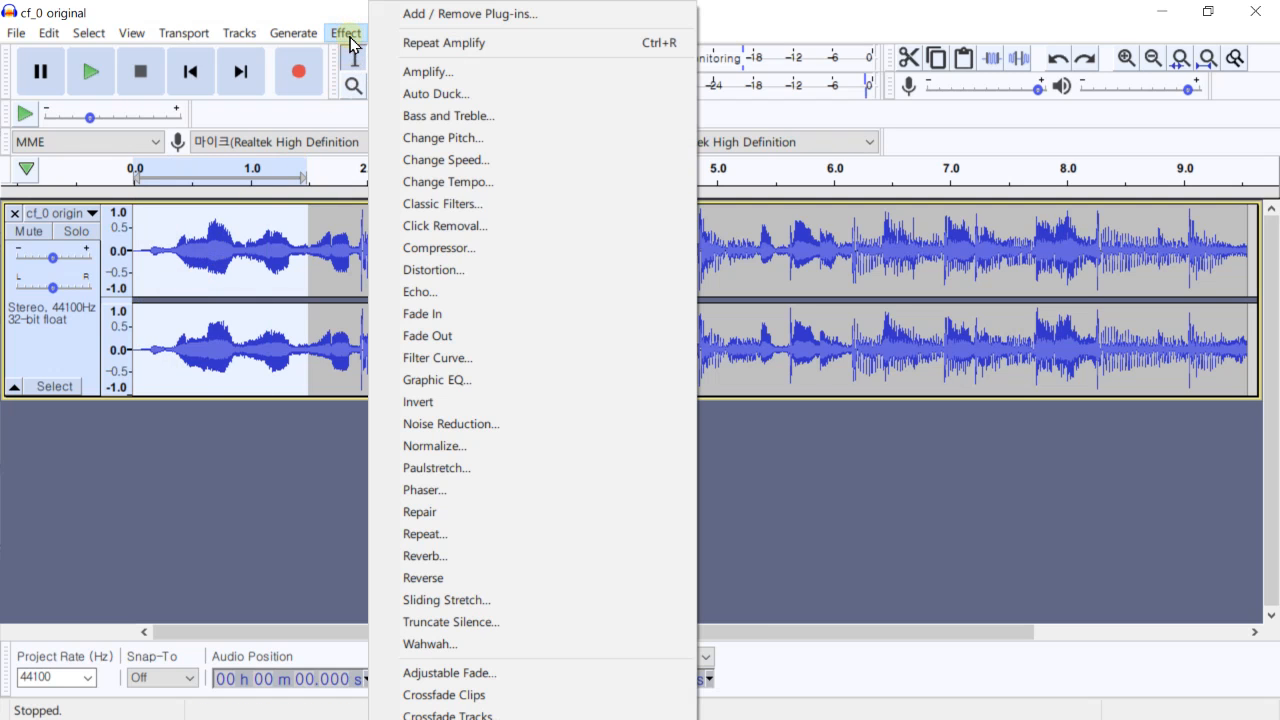
left_click(421, 314)
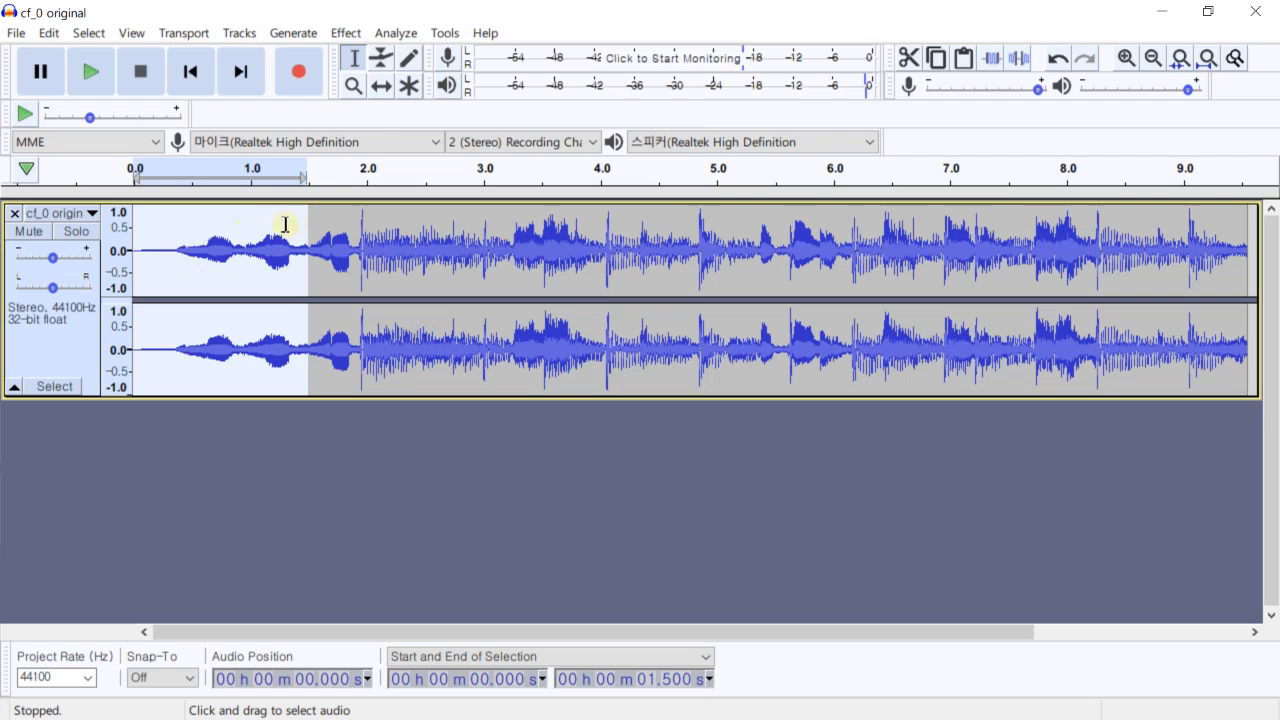
Clear the selection and play the faded-in opening from the start of the clip.
left_click(354, 212)
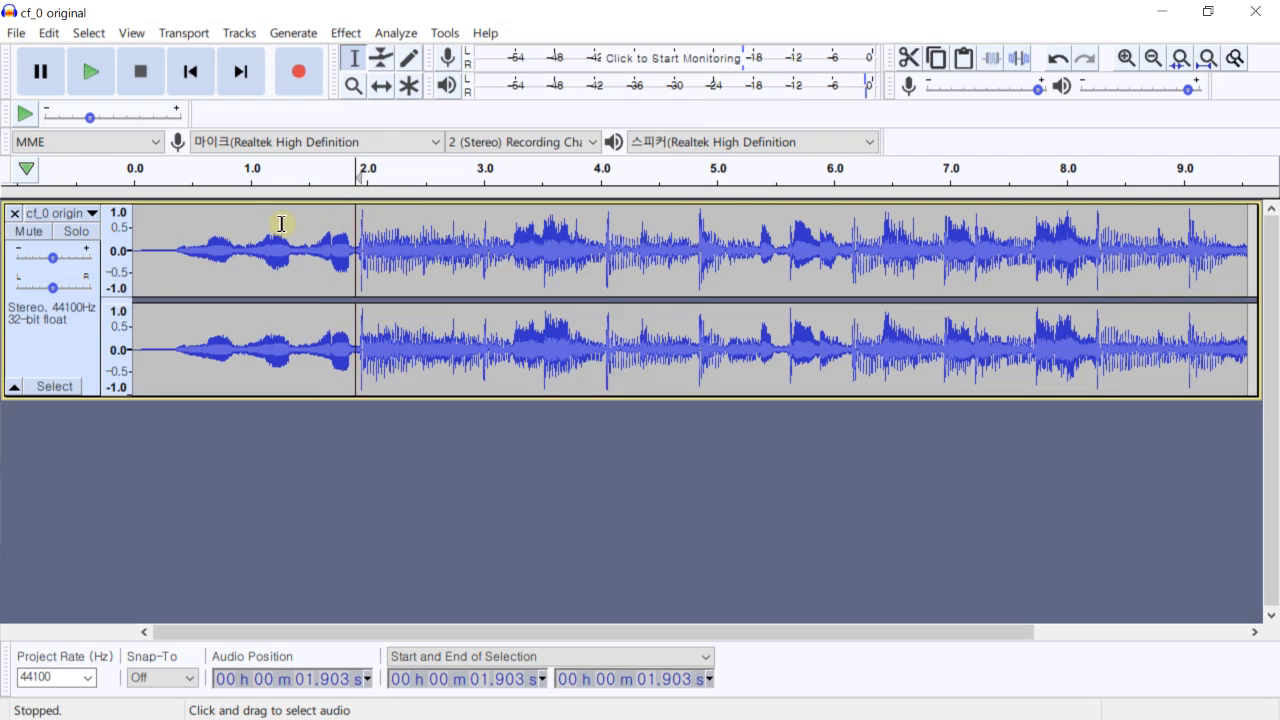
key("Home")
key("space")
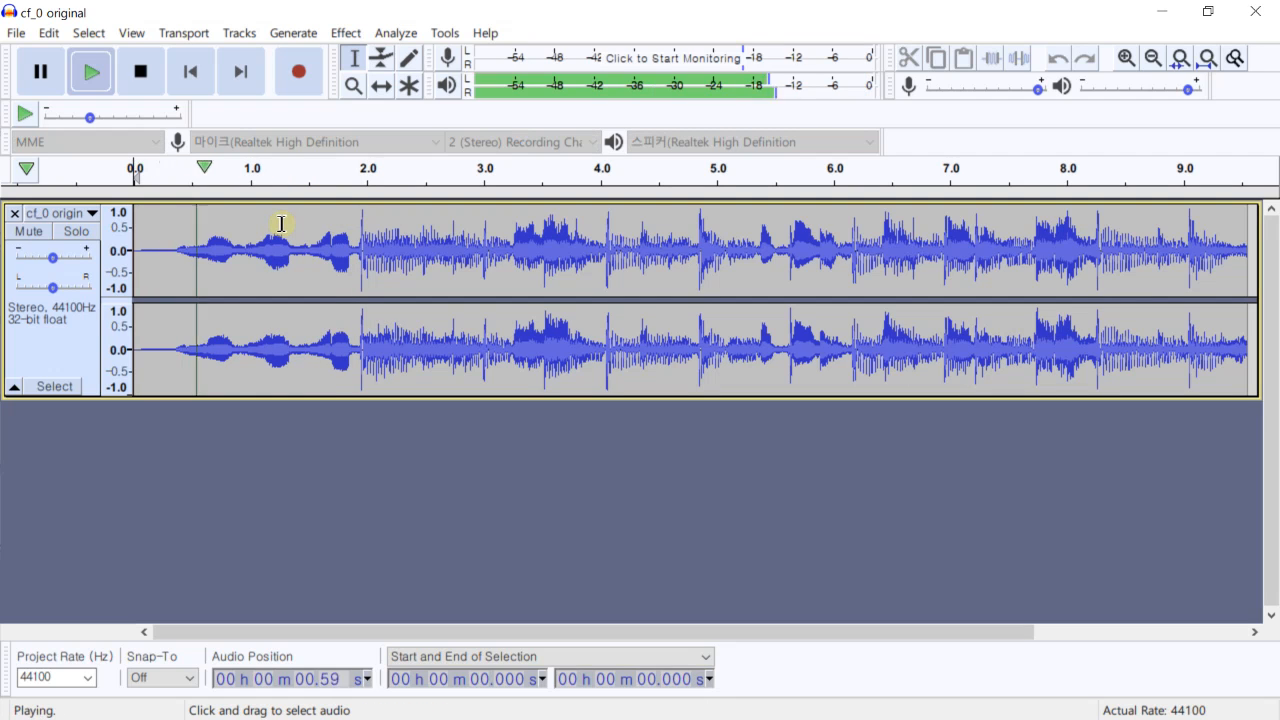
left_click(141, 75)
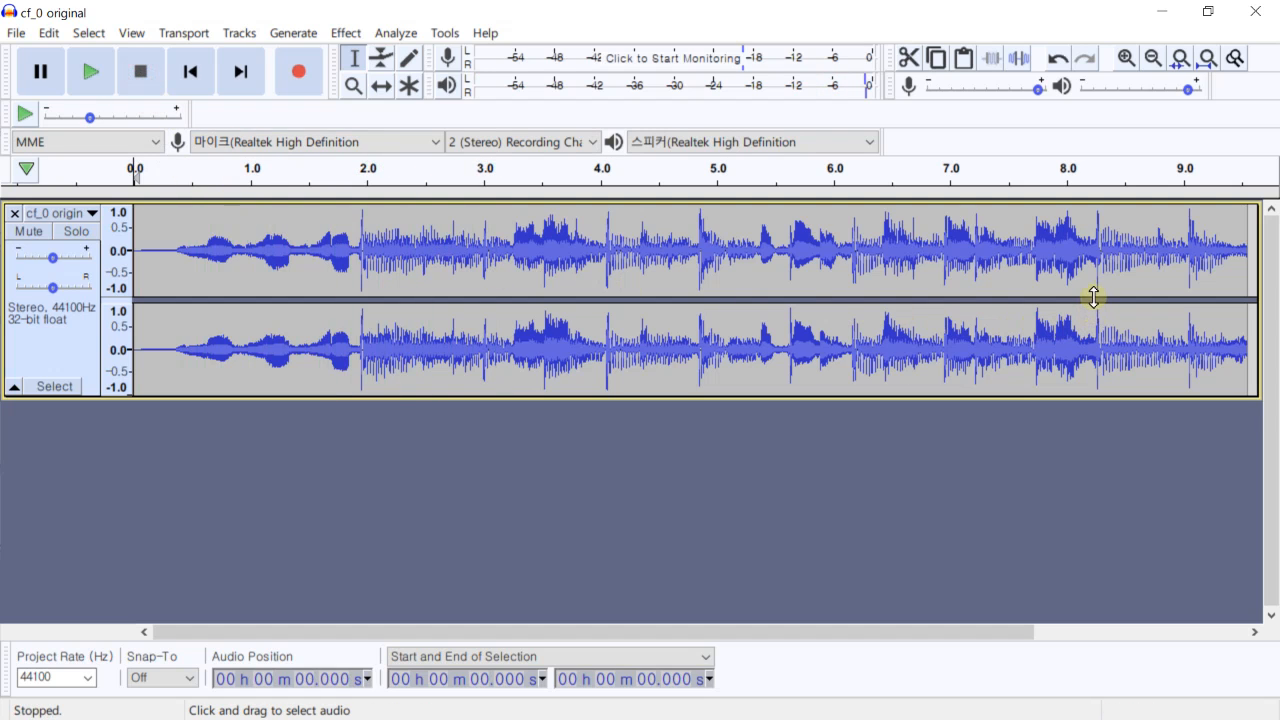
Apply Fade Out from about 8.3 seconds to the clip's end and play the ending from about 7.8 seconds.
left_click_drag(1095, 276, 1068, 300)
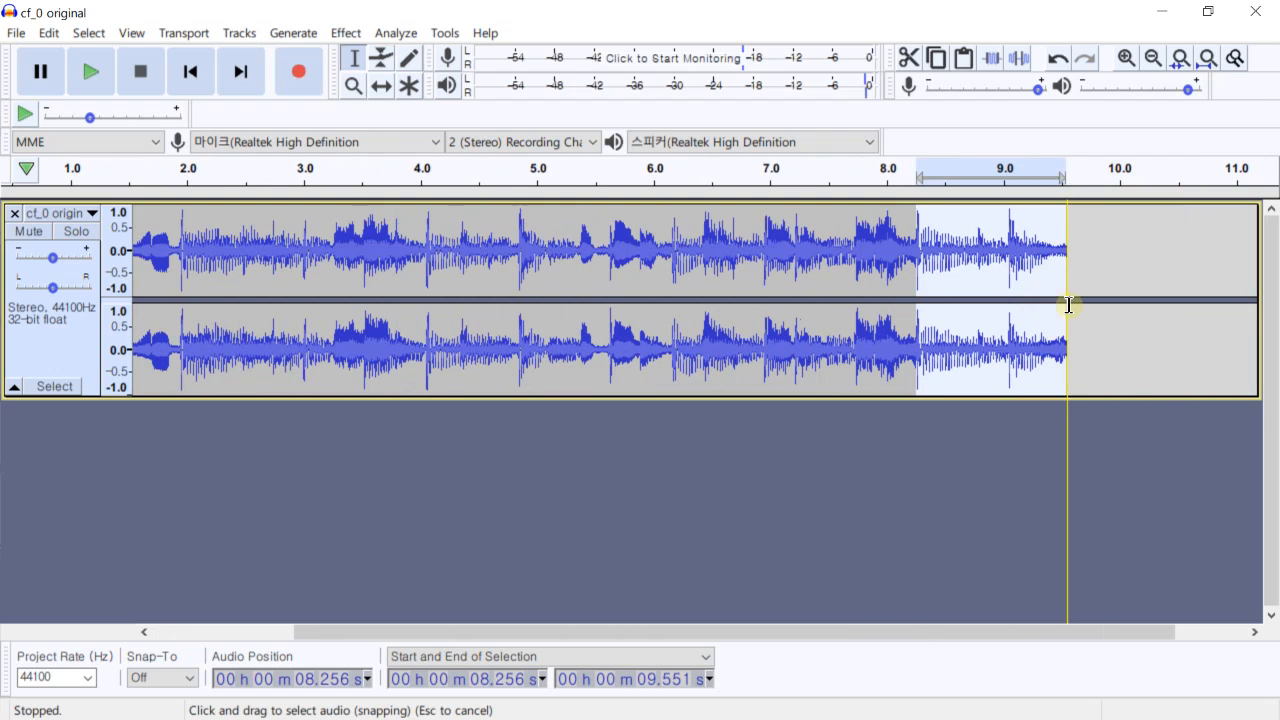
left_click(348, 33)
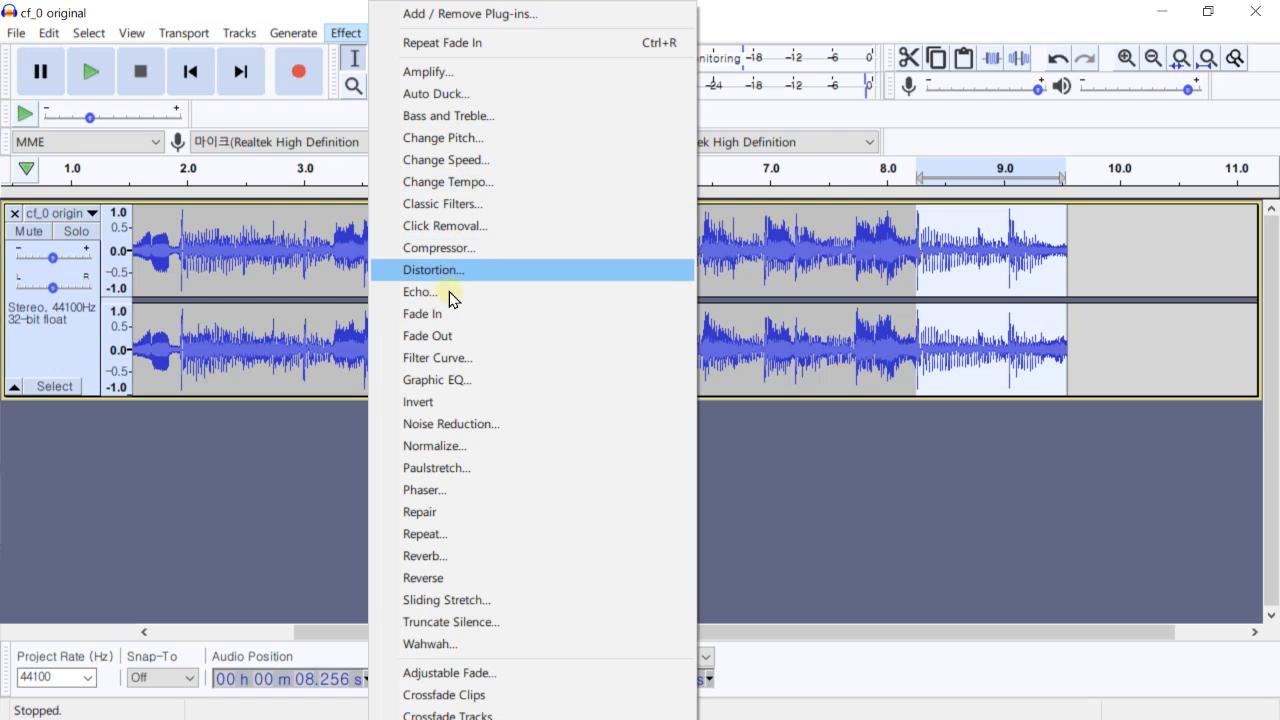
left_click(445, 340)
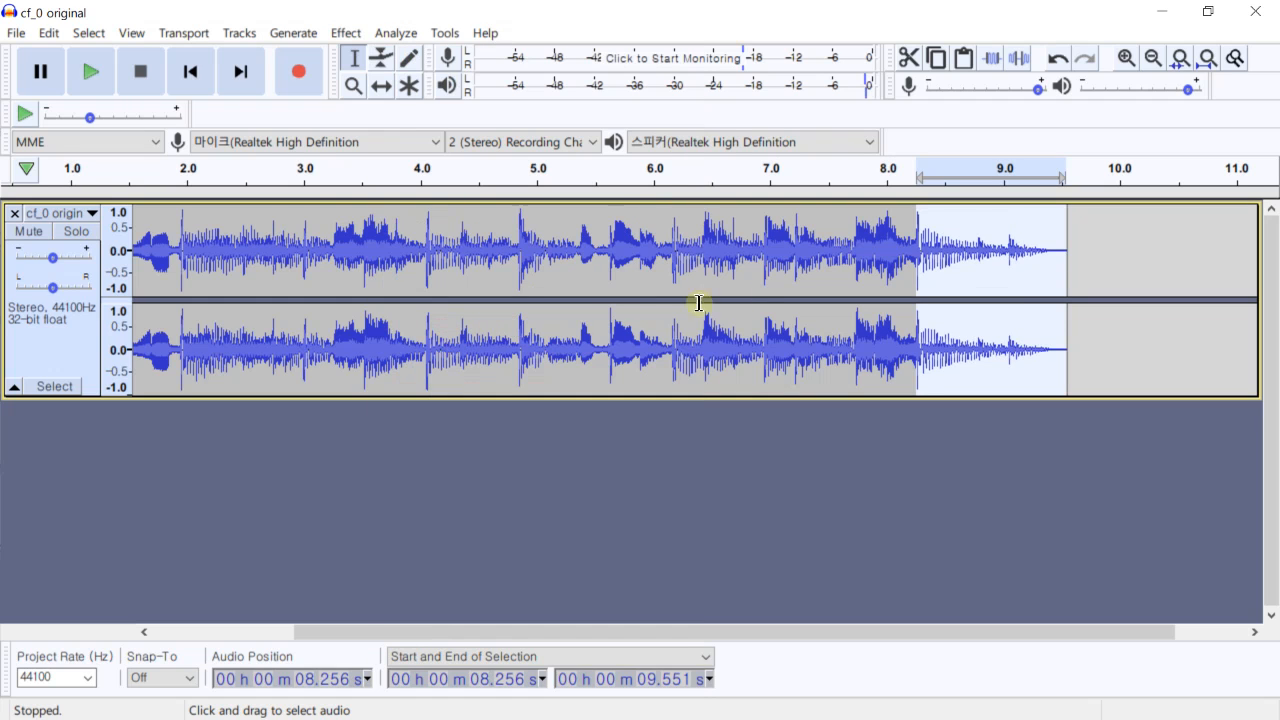
left_click(865, 272)
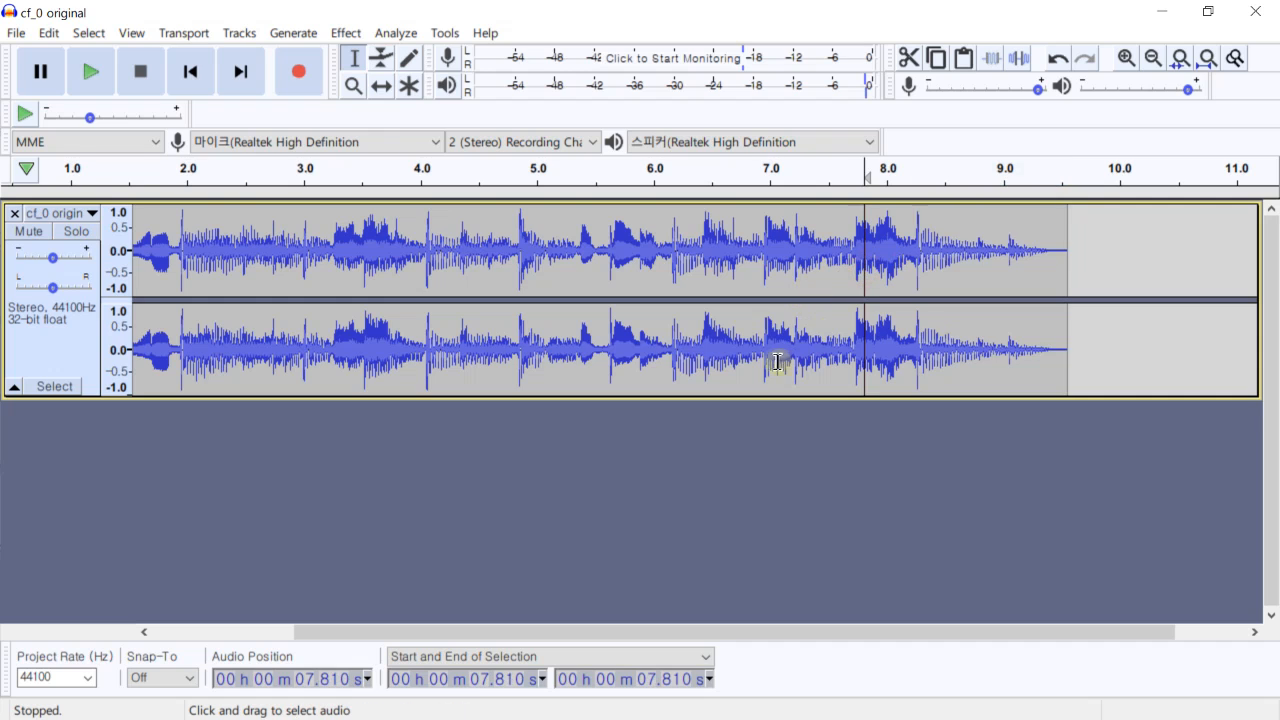
key("space")
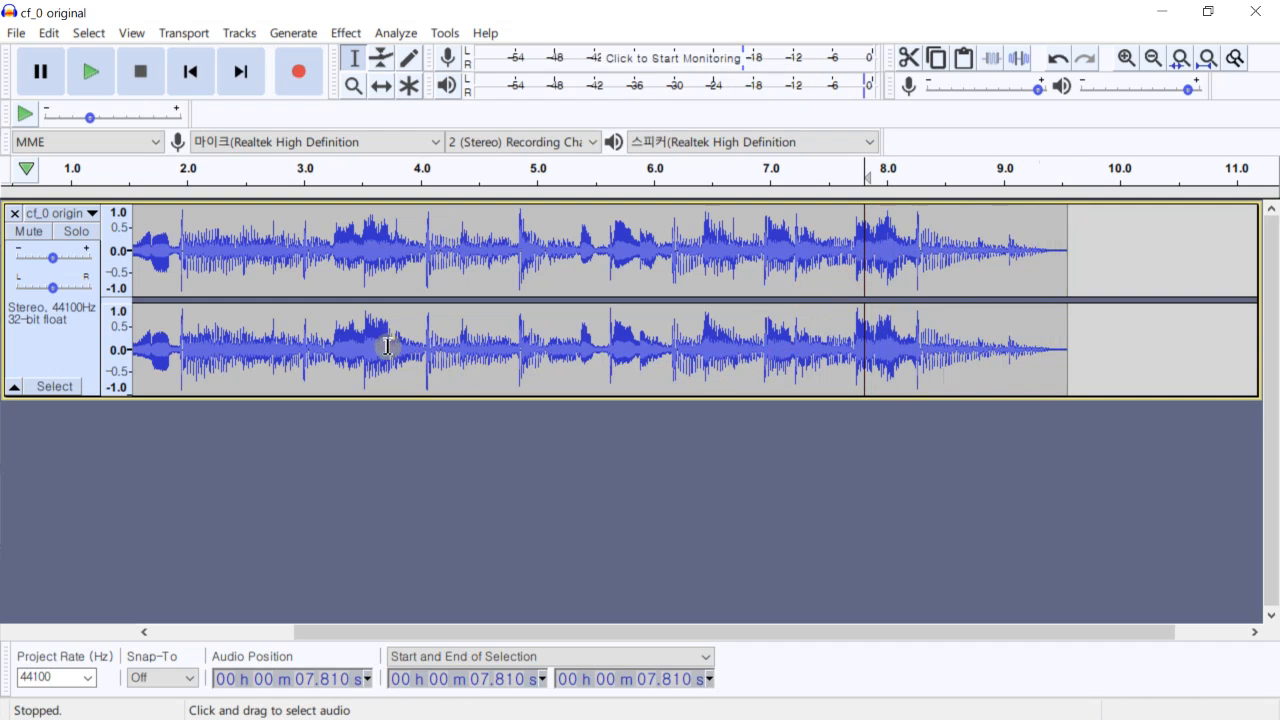
Undo the fade-out and the fade-in, and place the cursor at about 3 seconds.
key("ctrl+z")
key("ctrl+z")
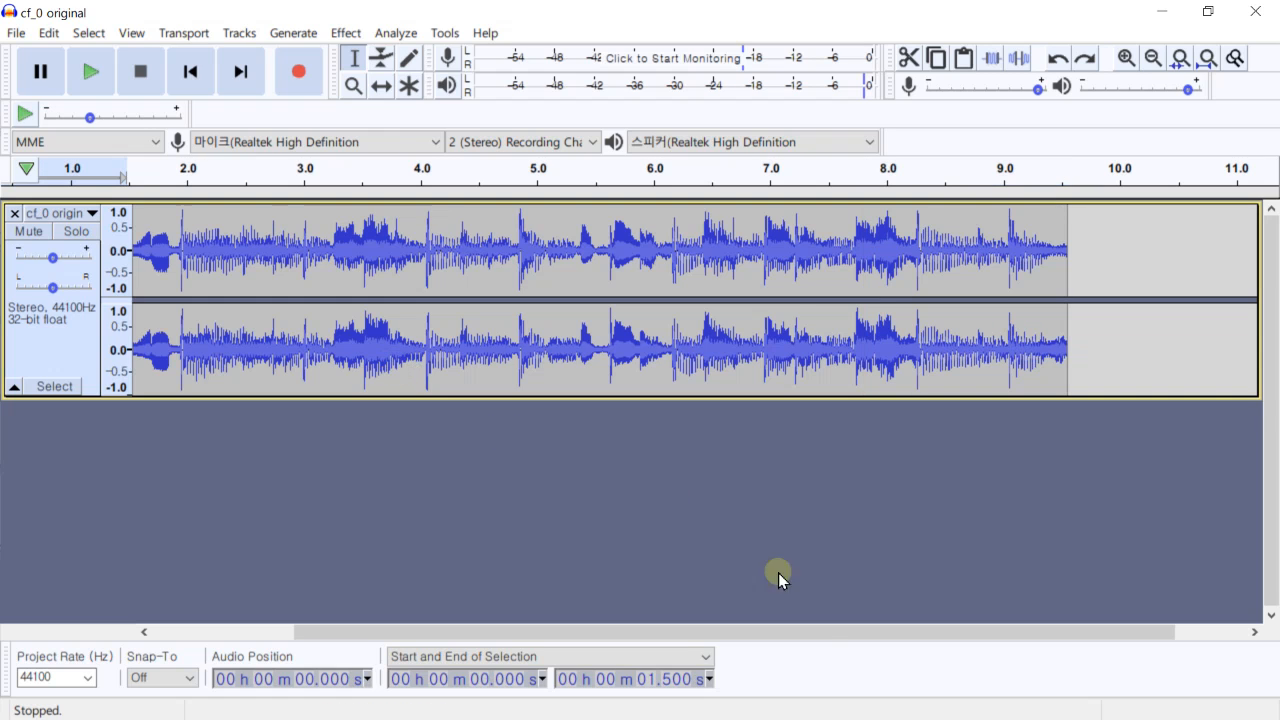
left_click_drag(805, 635, 480, 643)
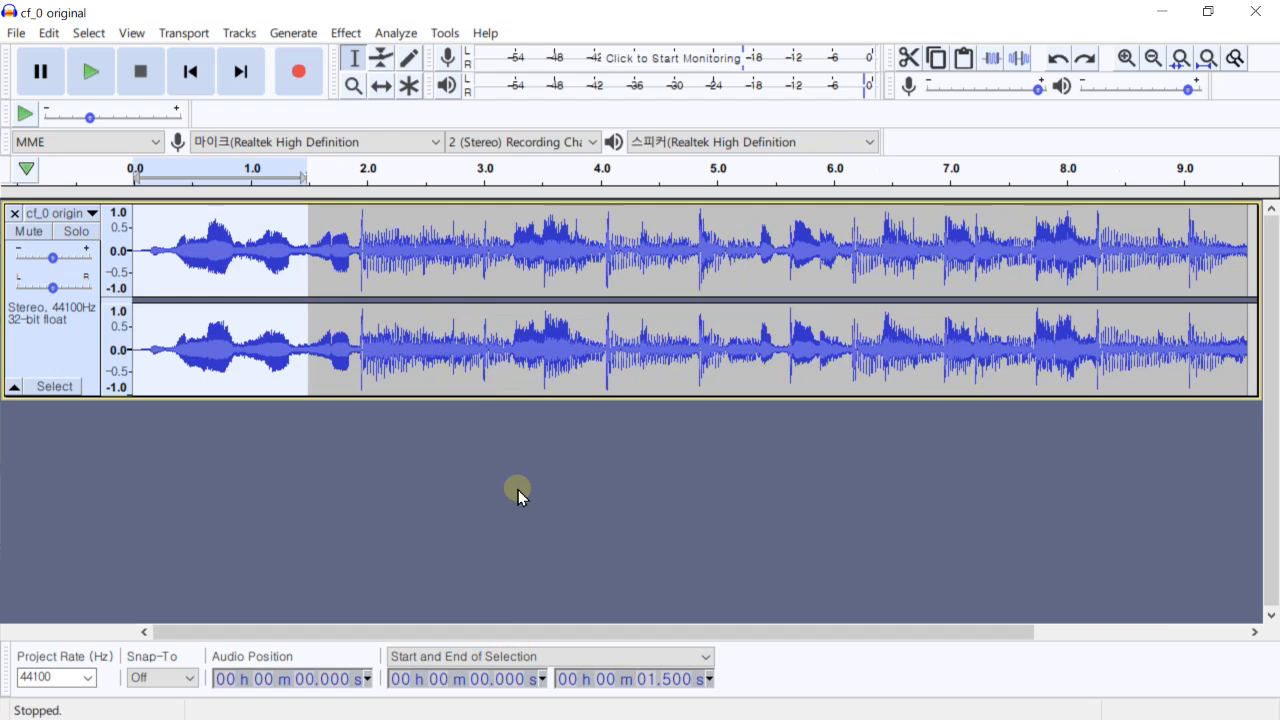
left_click(486, 345)
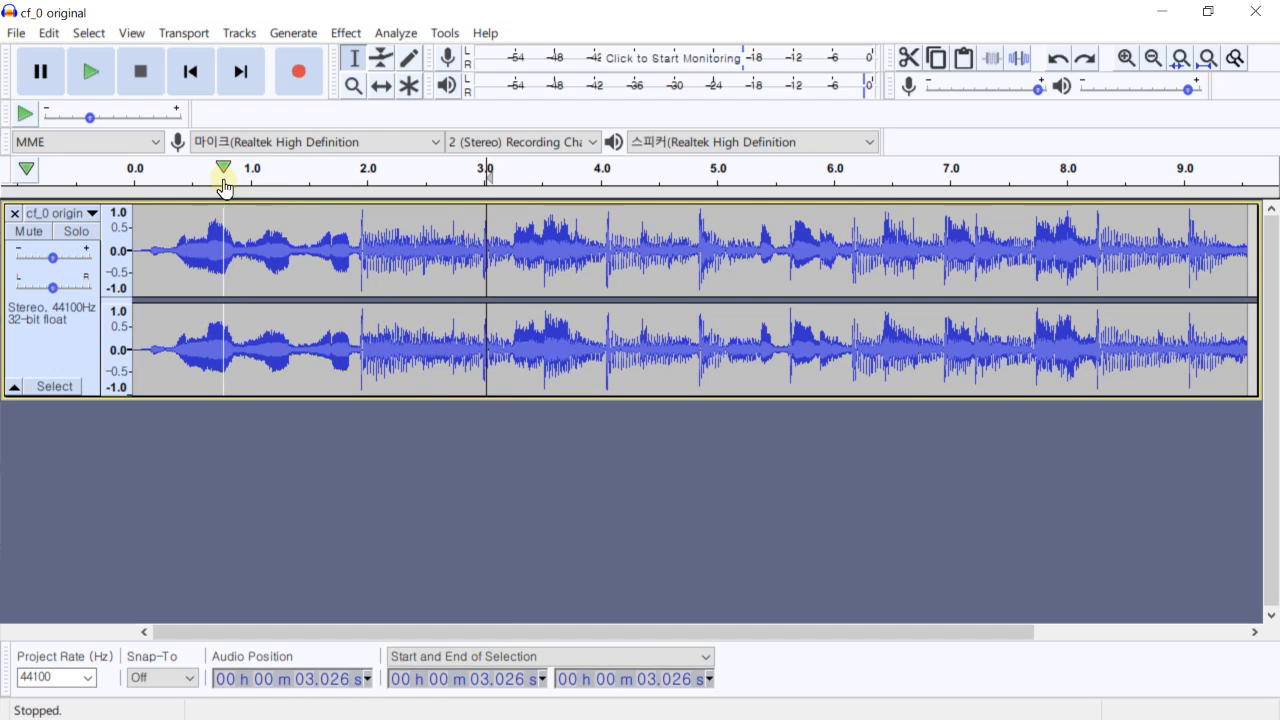
Open the recent file 청소기_hoover-moving.wav and play its beginning.
left_click(15, 34)
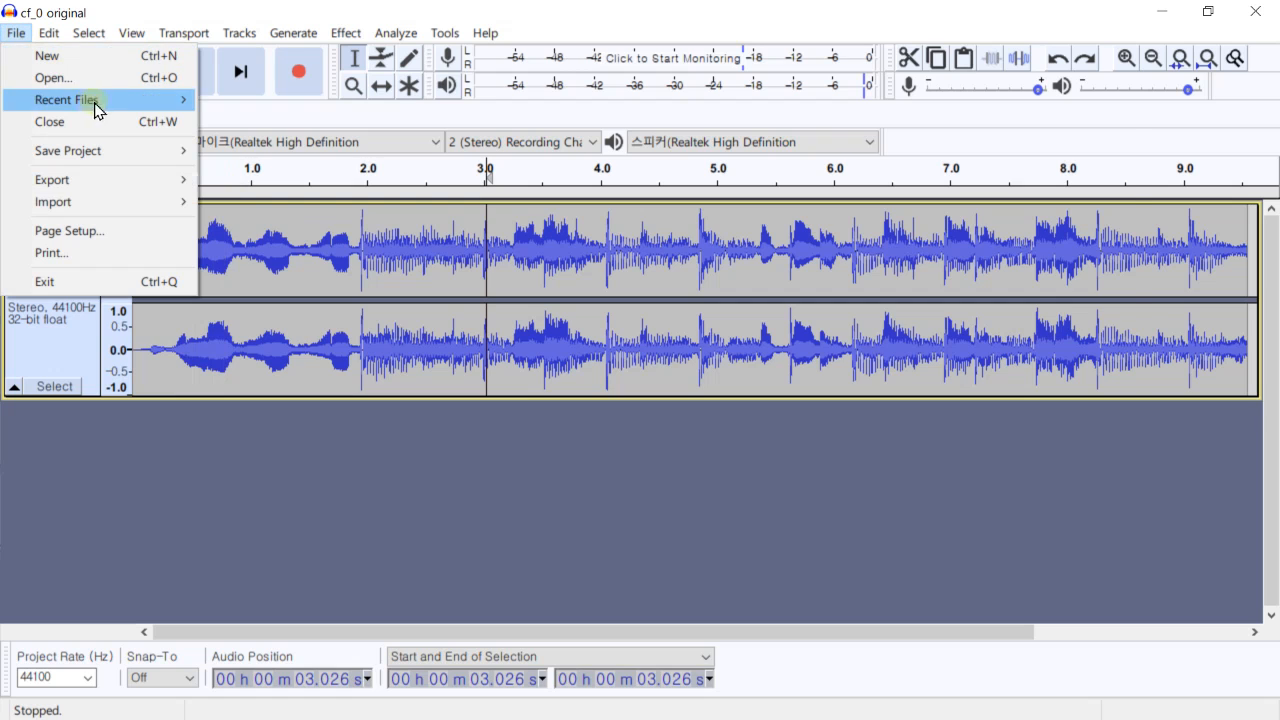
mouse_move(128, 107)
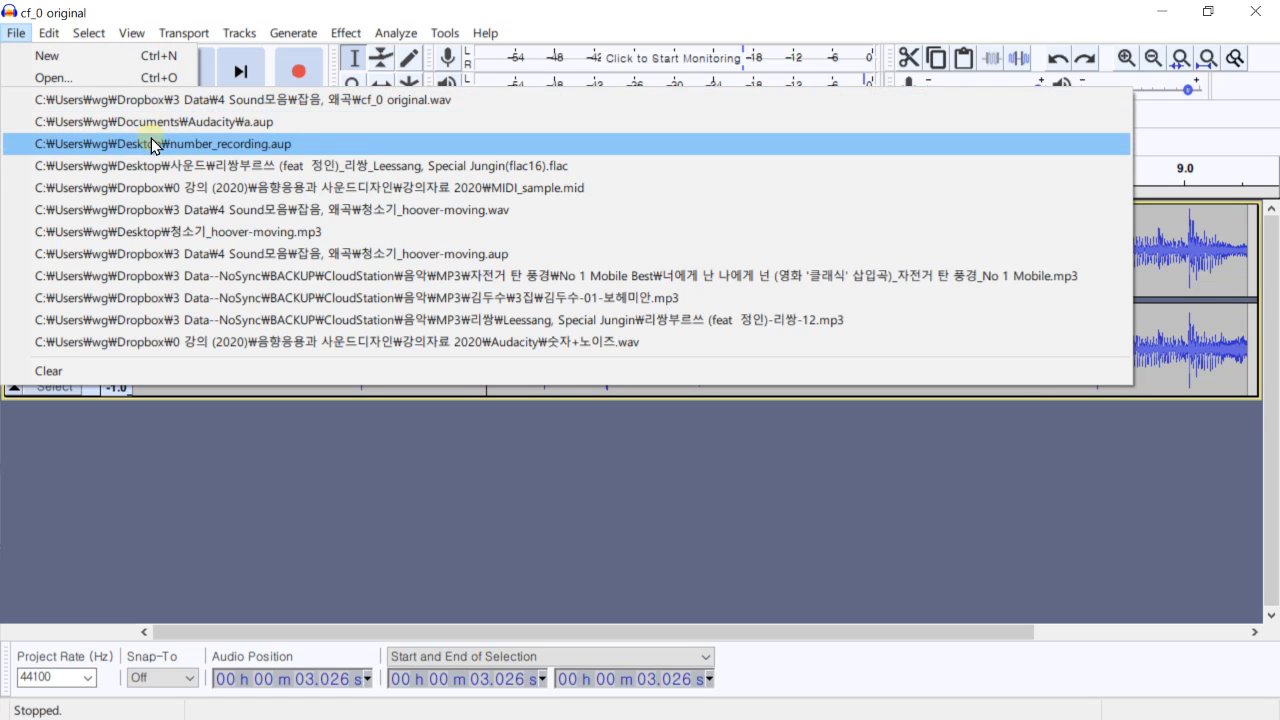
left_click(240, 218)
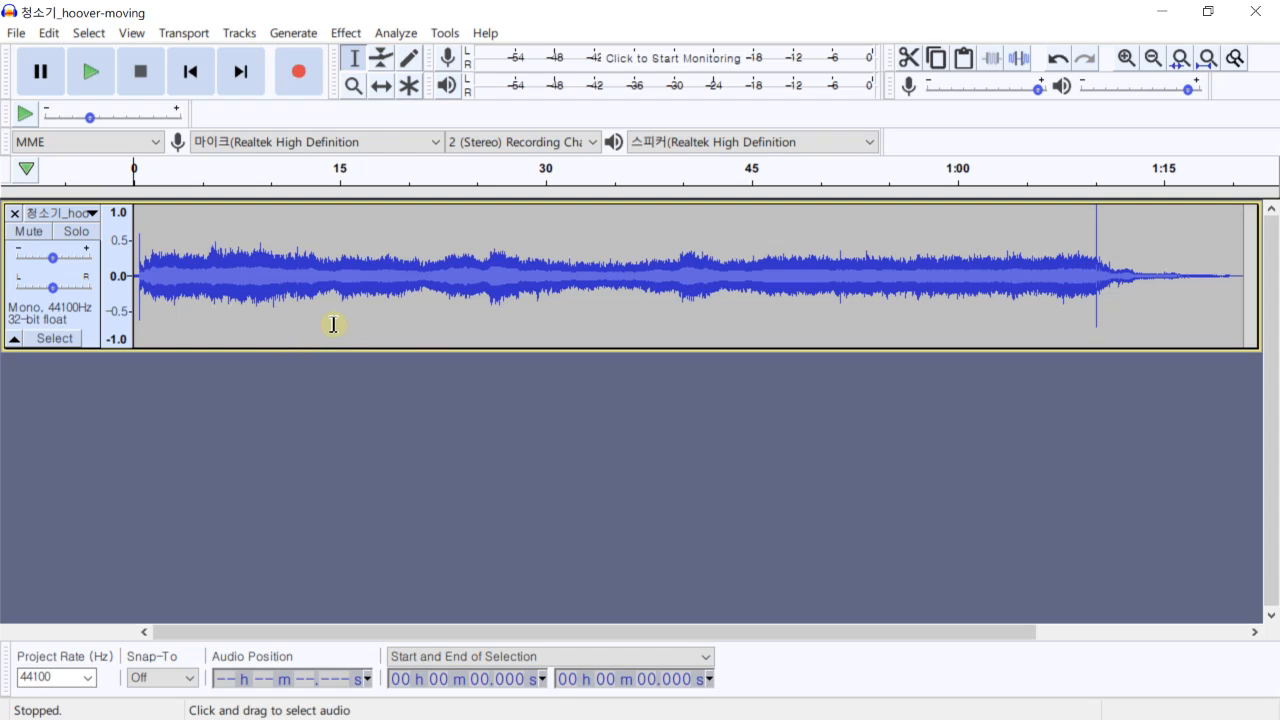
key("space")
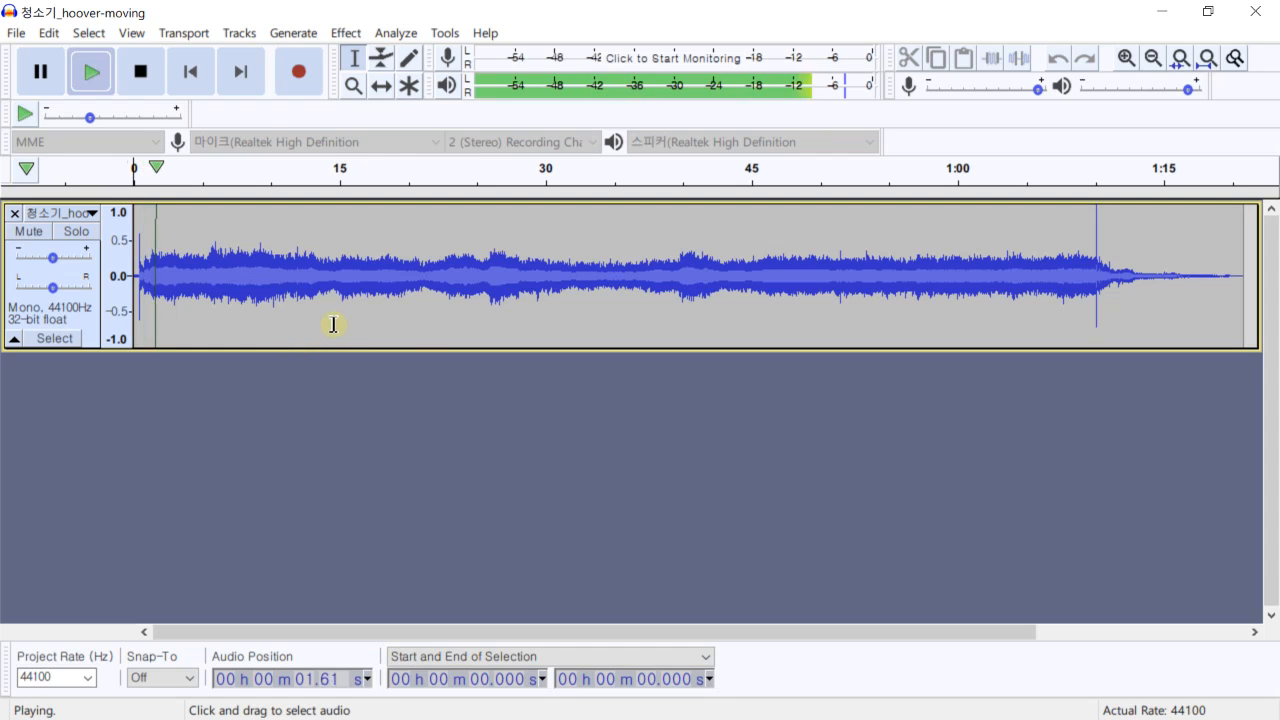
key("space")
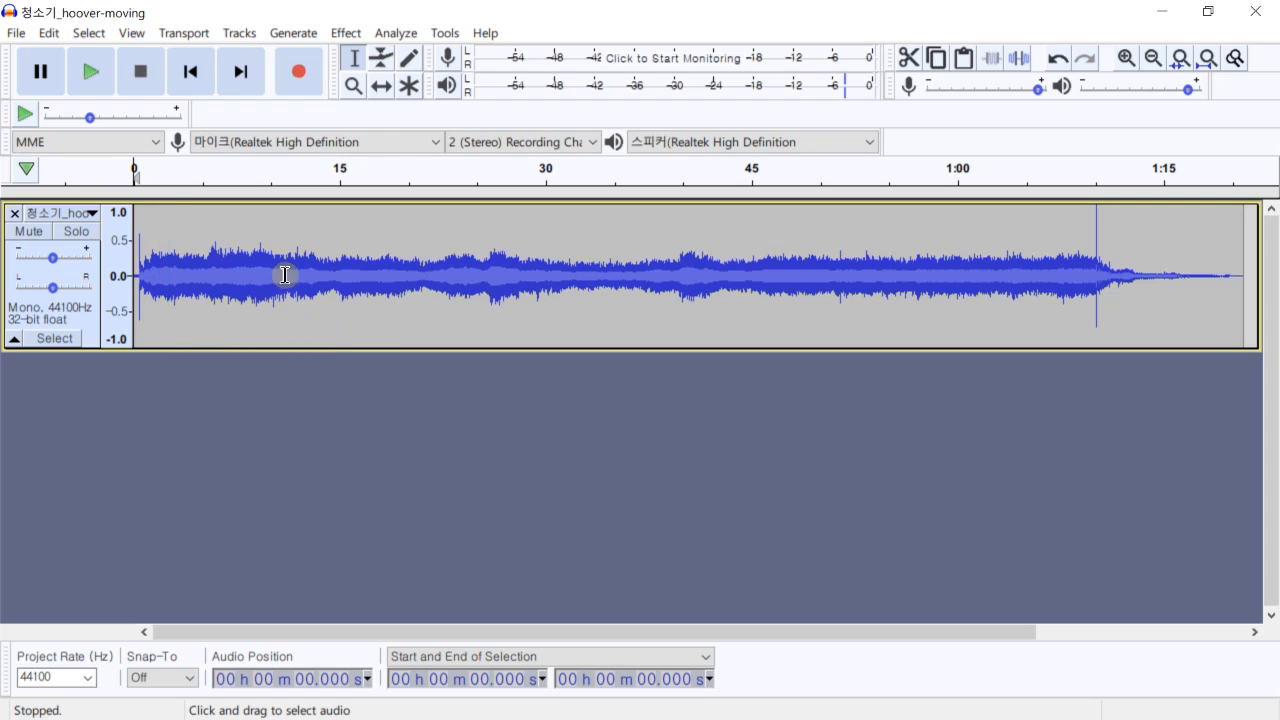
Select the first 12 seconds or so of the hoover recording and apply Fade In.
left_click_drag(297, 271, 119, 278)
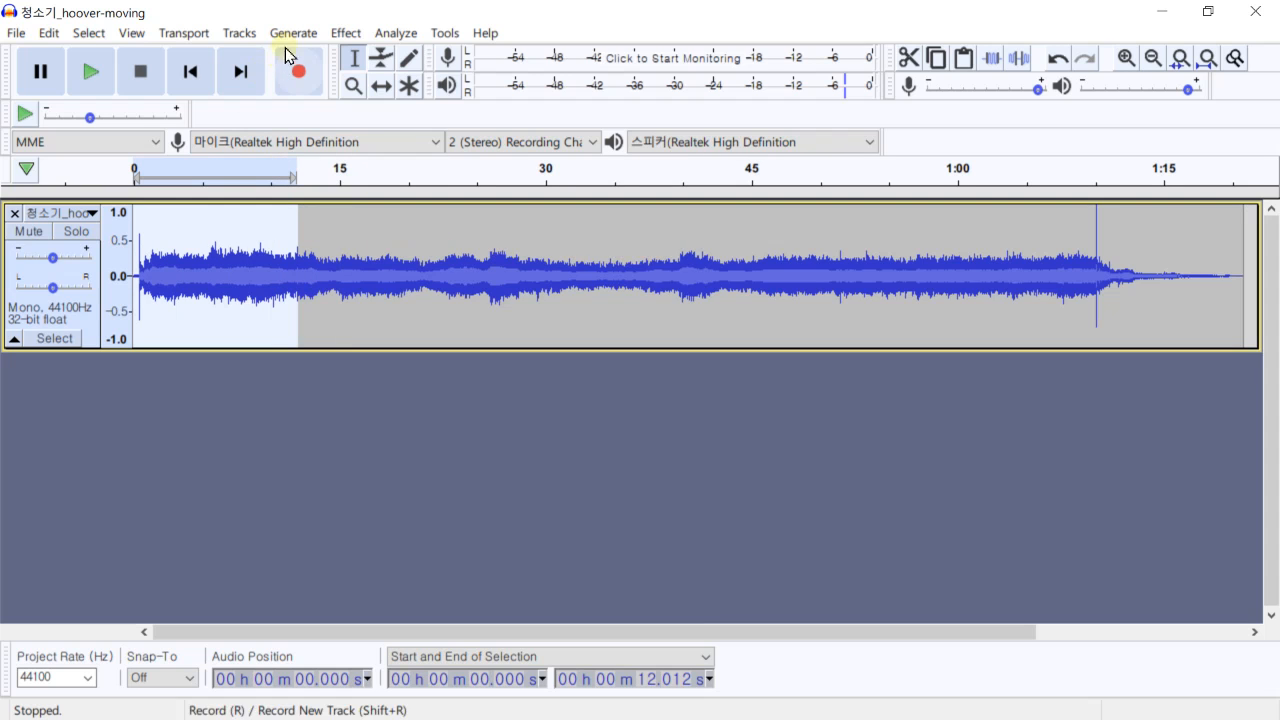
left_click(345, 33)
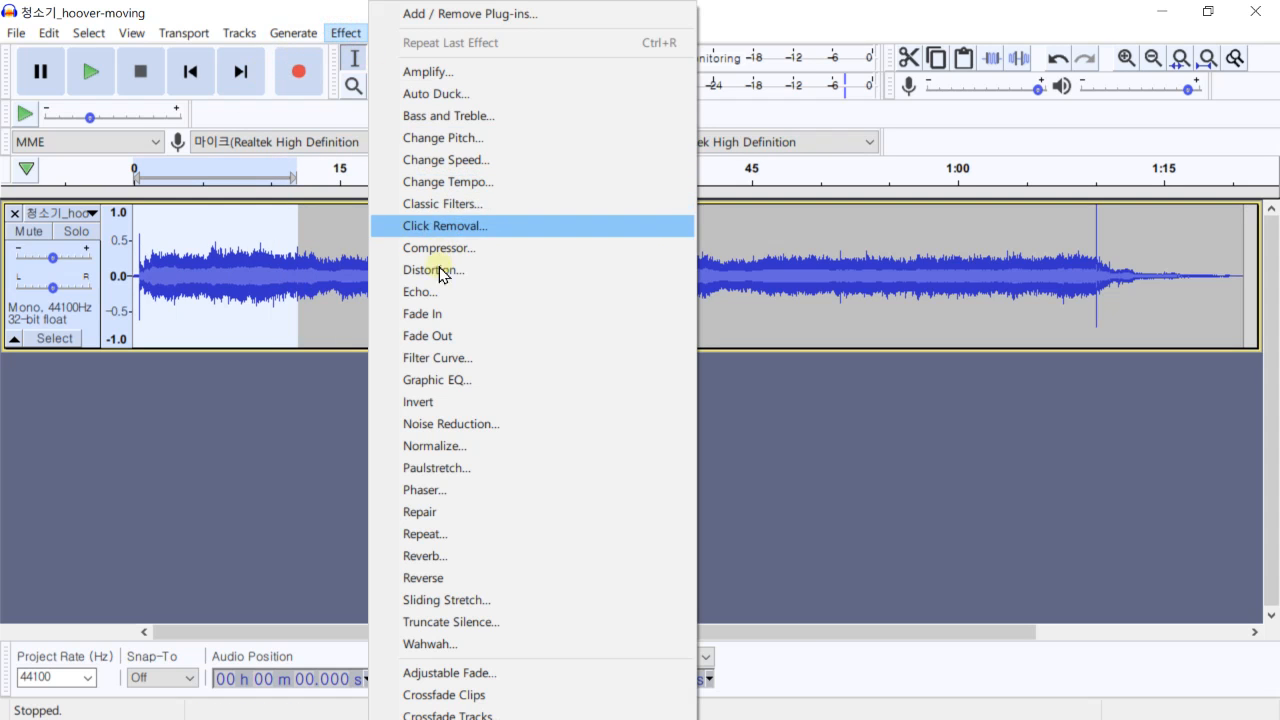
left_click(437, 316)
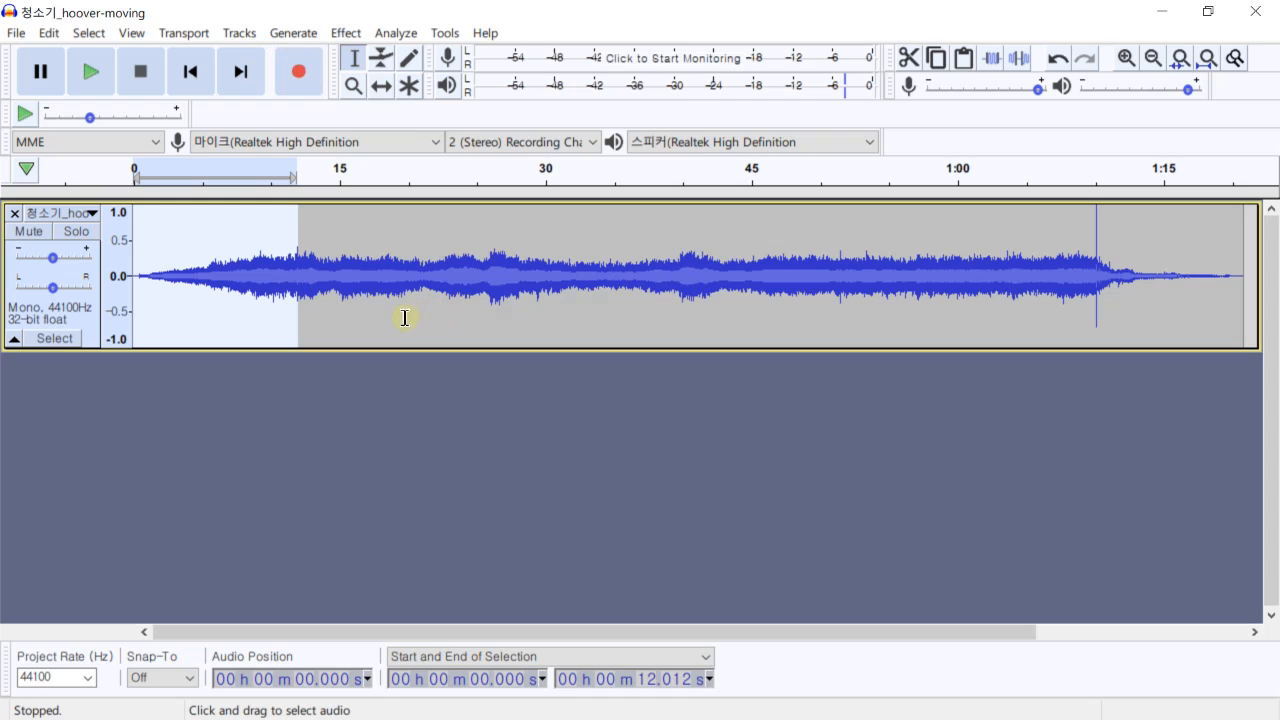
Clear the selection and play the faded-in hoover recording from its start.
left_click(362, 283)
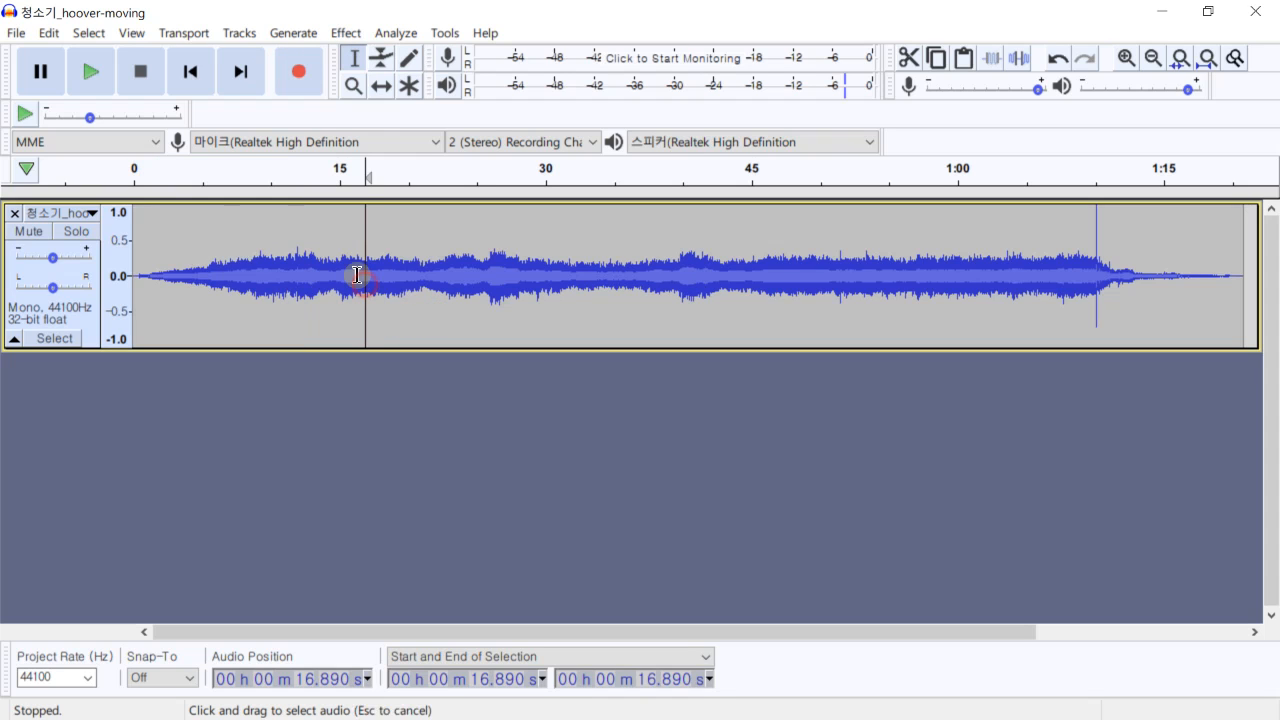
key("Home")
key("space")
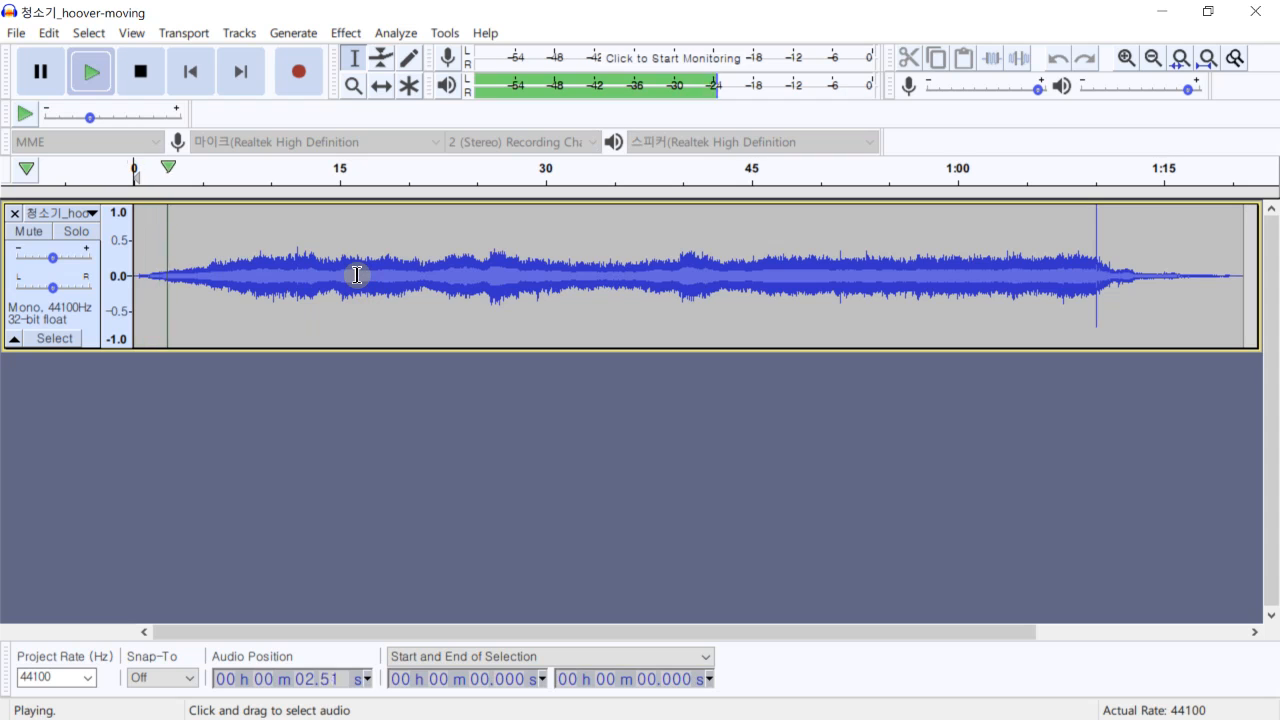
Stop playback and delete the end of the hoover recording from about 1:07.4 onward.
left_click(134, 74)
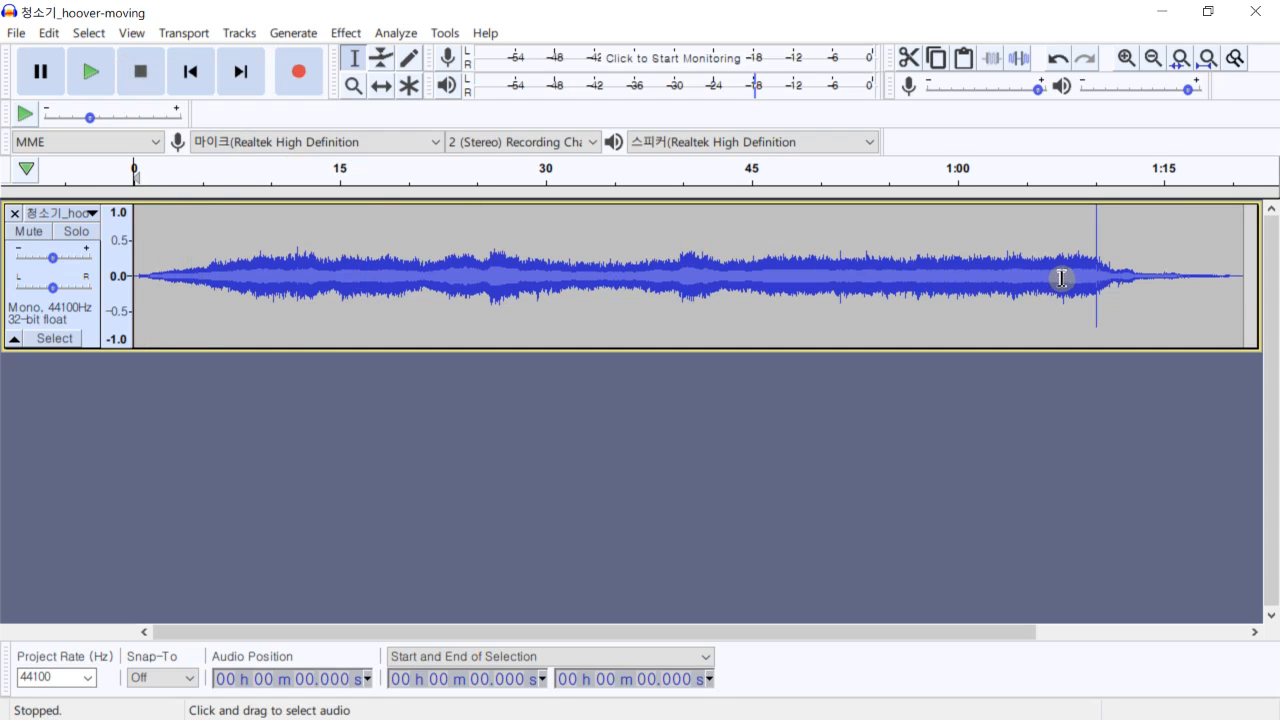
left_click_drag(1059, 278, 1240, 260)
key("Delete")
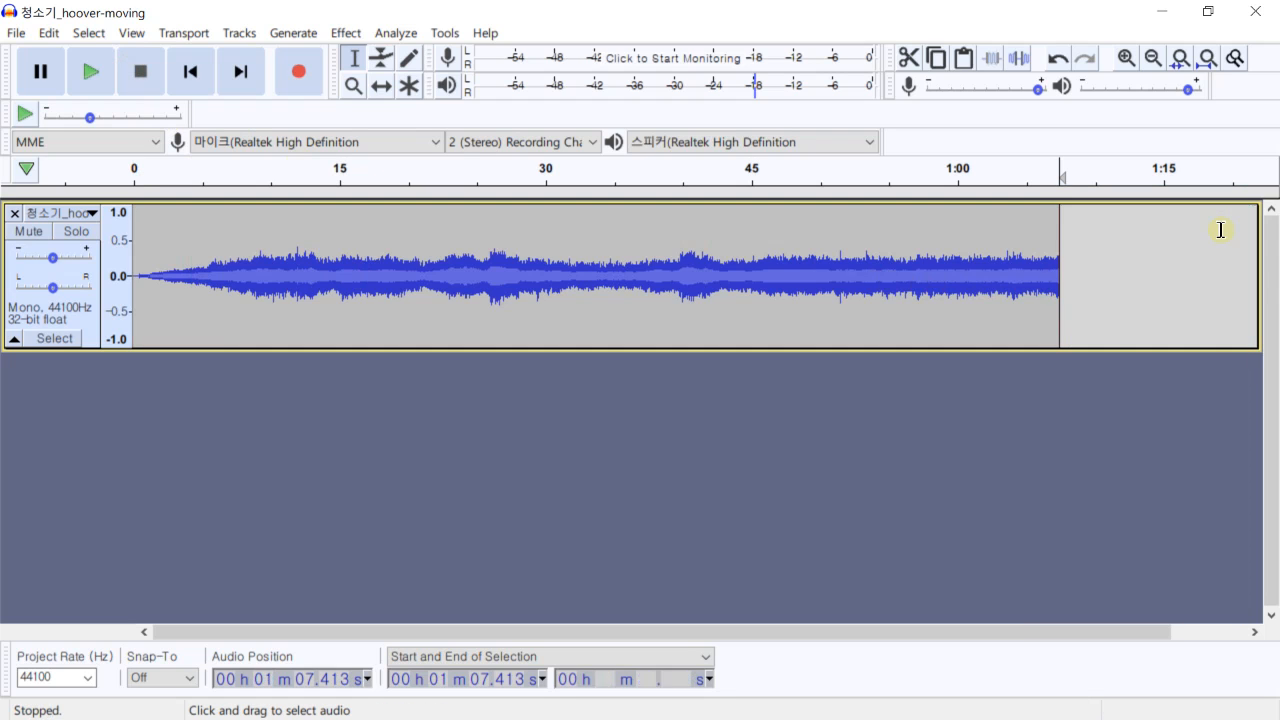
Select the last 9 seconds or so of the hoover recording, from about 58.6 seconds, and apply Fade Out.
left_click_drag(939, 275, 1050, 289)
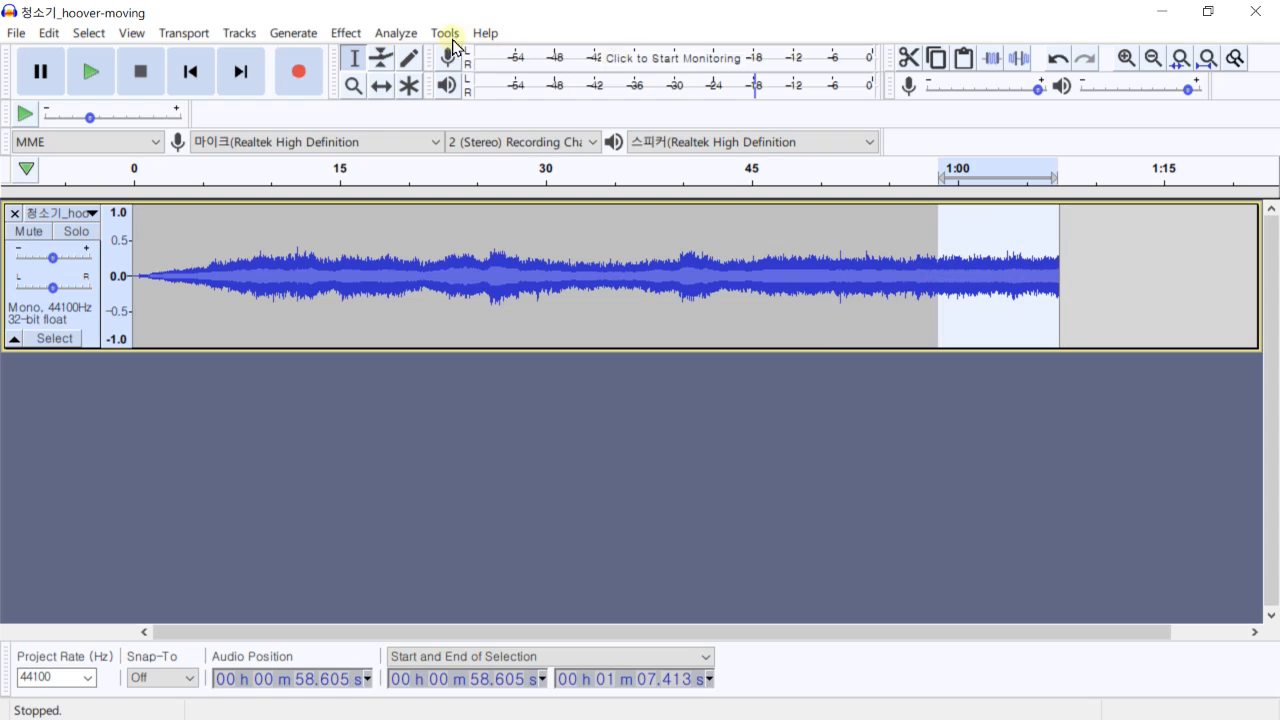
left_click(360, 35)
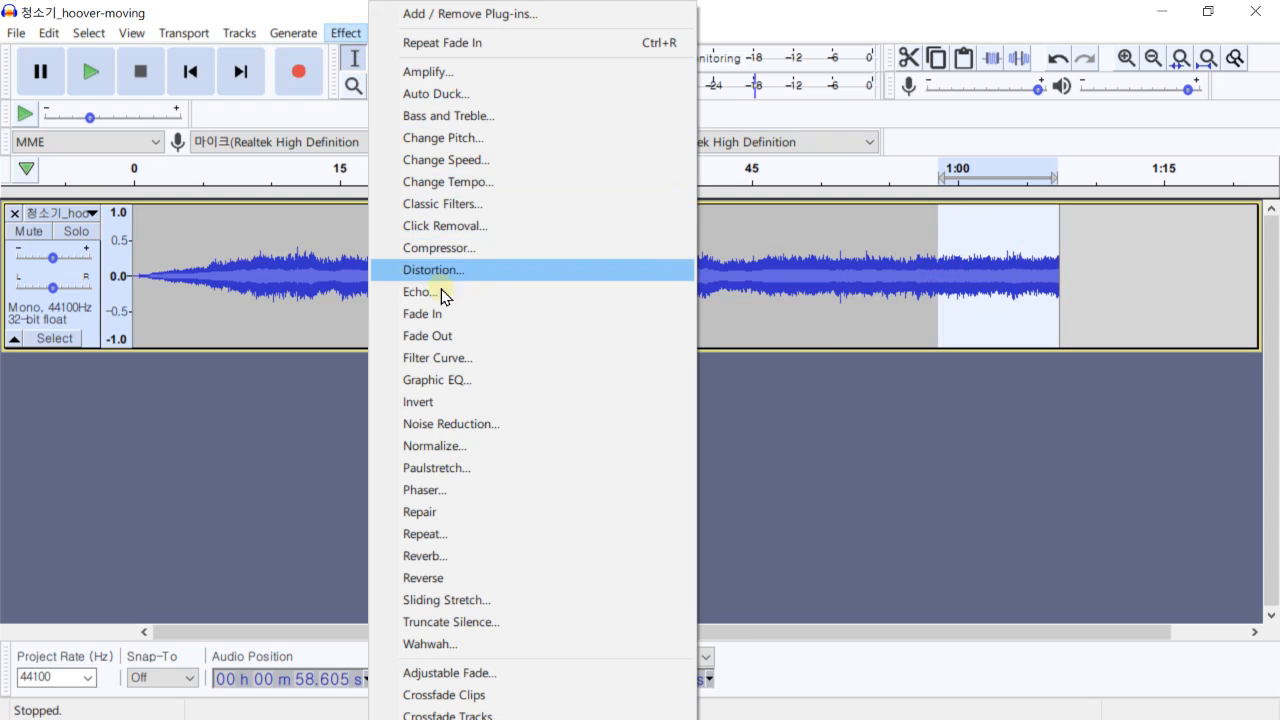
left_click(443, 336)
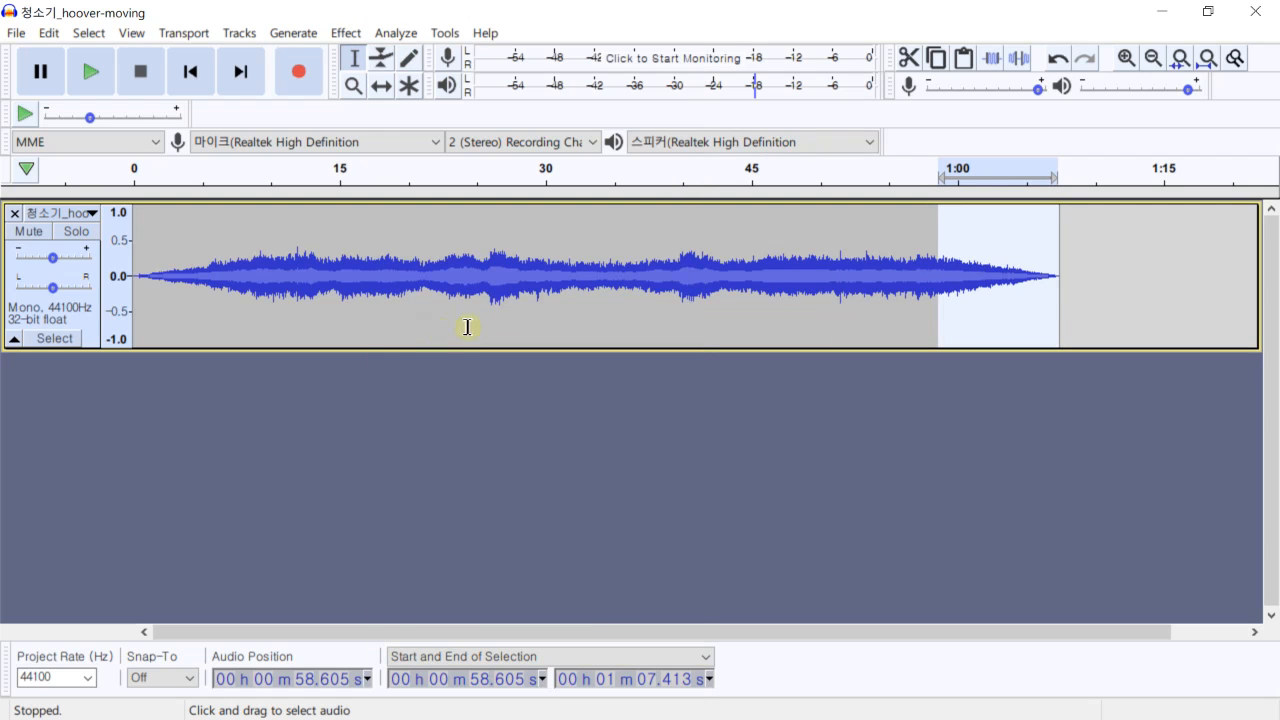
Play the faded-out ending of the hoover recording from about 52.6 seconds, and stop playback near the end.
left_click(857, 295)
key("space")
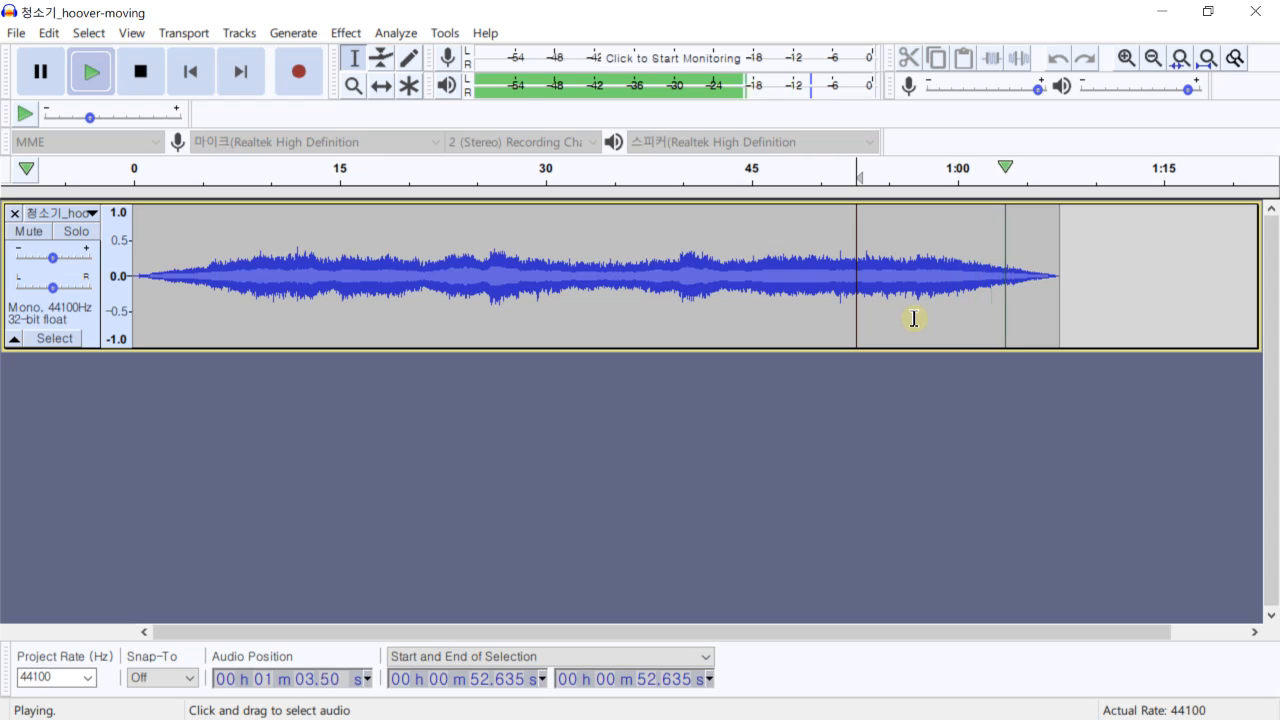
left_click(140, 82)
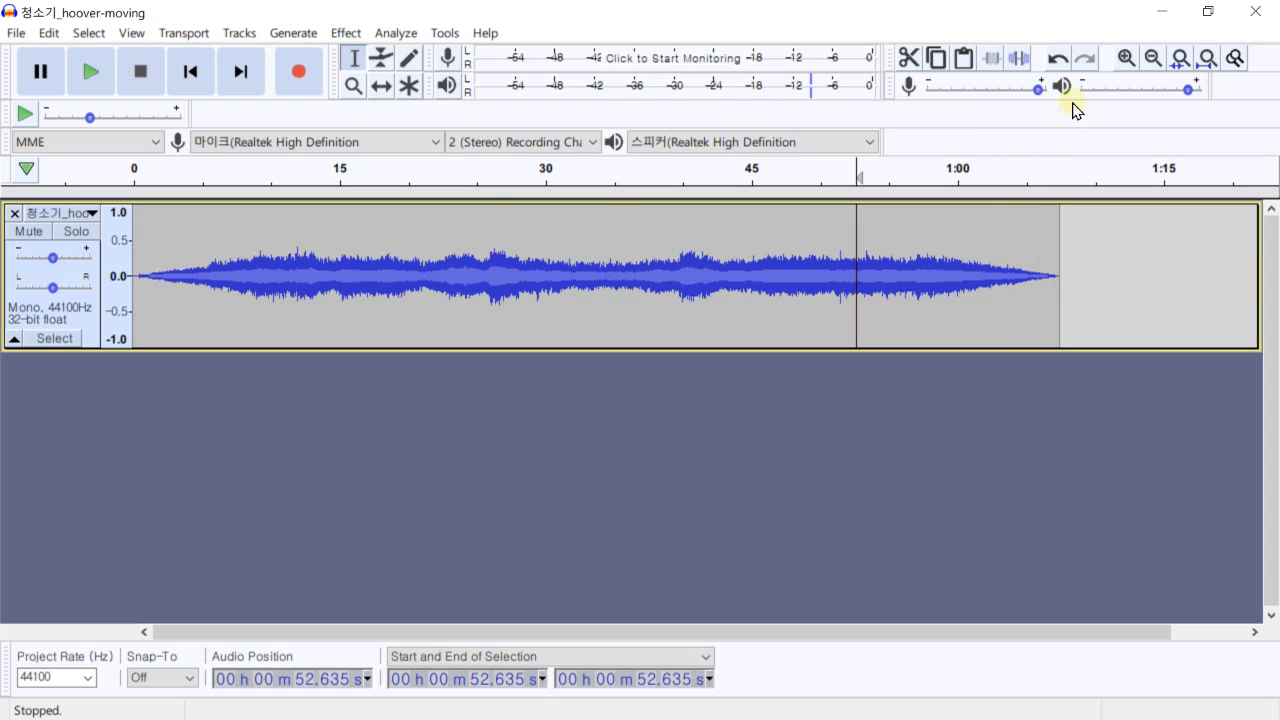
Undo the fade-out, the tail deletion and the fade-in on the hoover recording, and minimise its window.
left_click(1256, 12)
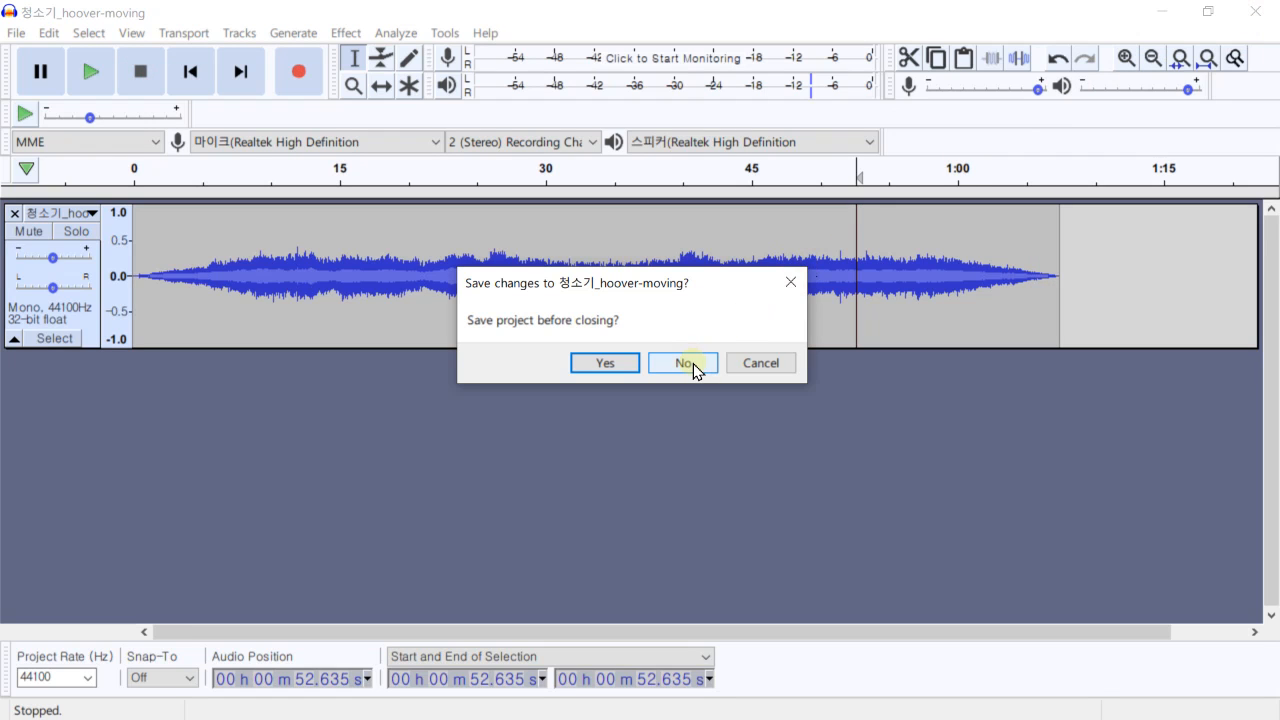
left_click(761, 363)
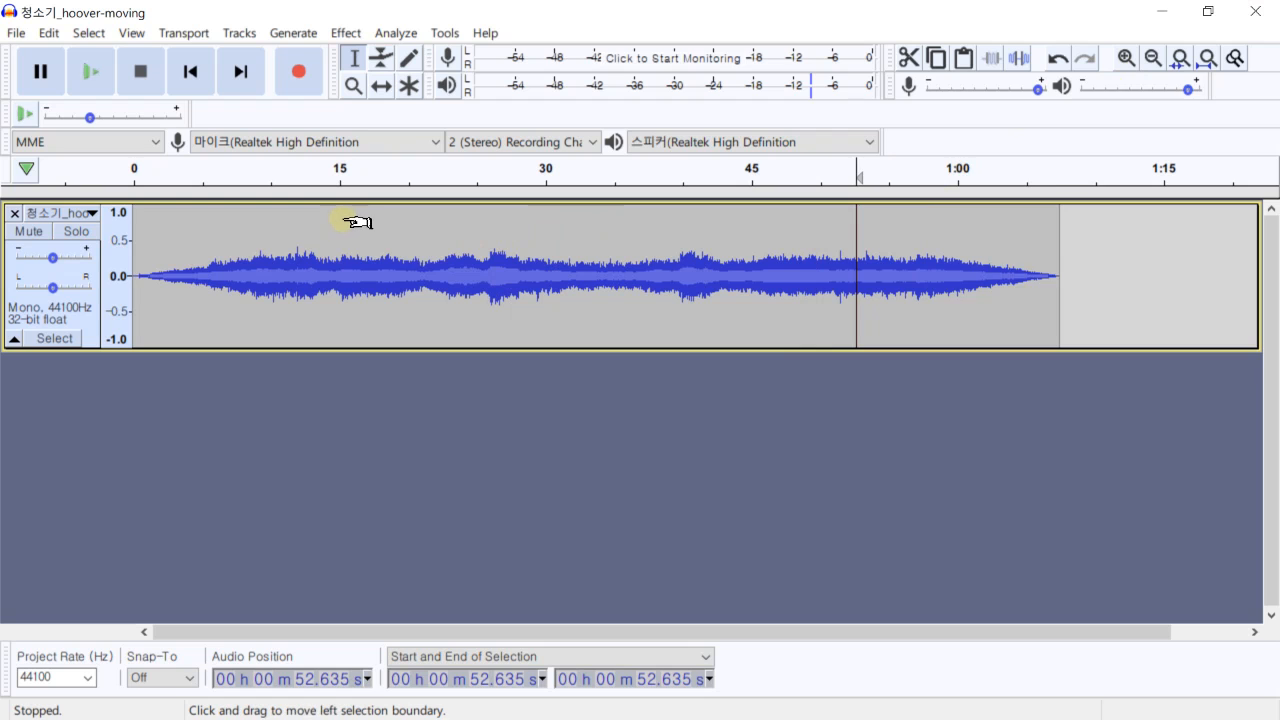
key("ctrl+z")
key("ctrl+z")
key("ctrl+z")
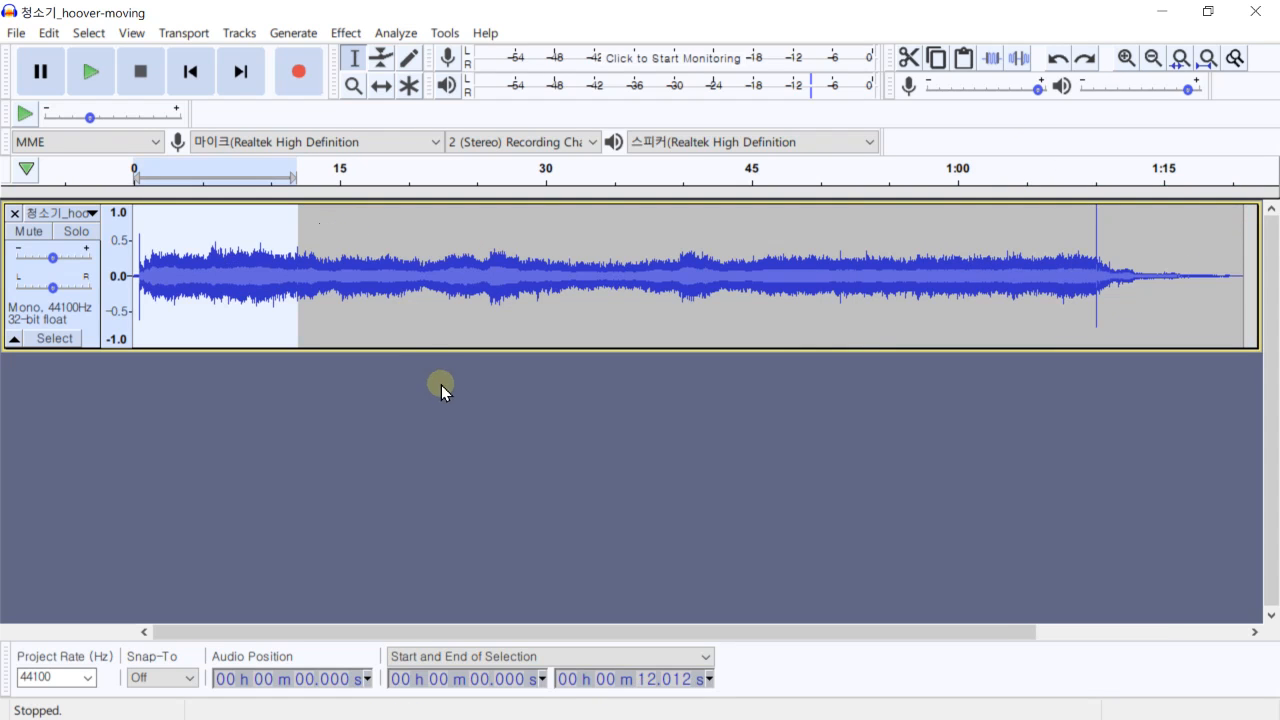
left_click(443, 386)
left_click(1163, 11)
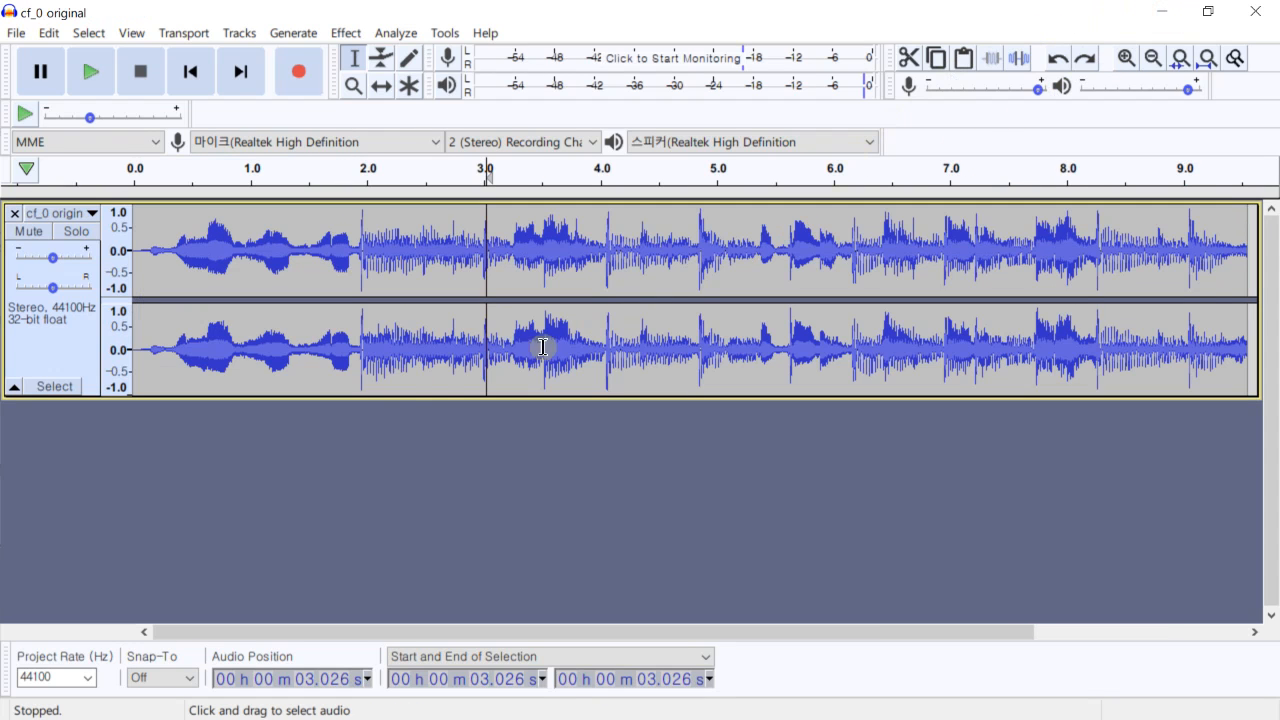
Make the cf_0 original track slightly taller and use the Envelope tool to place a near-full-level control point at about 3.6 seconds.
left_click_drag(408, 395, 431, 418)
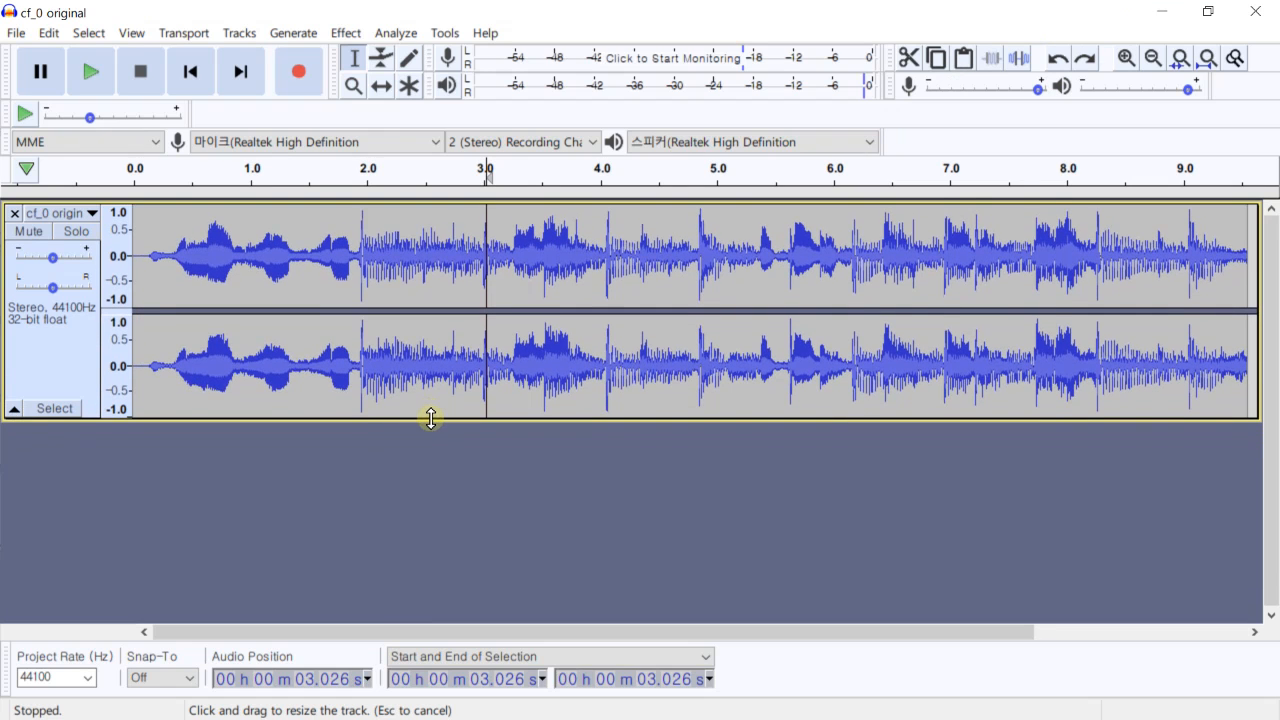
left_click(381, 62)
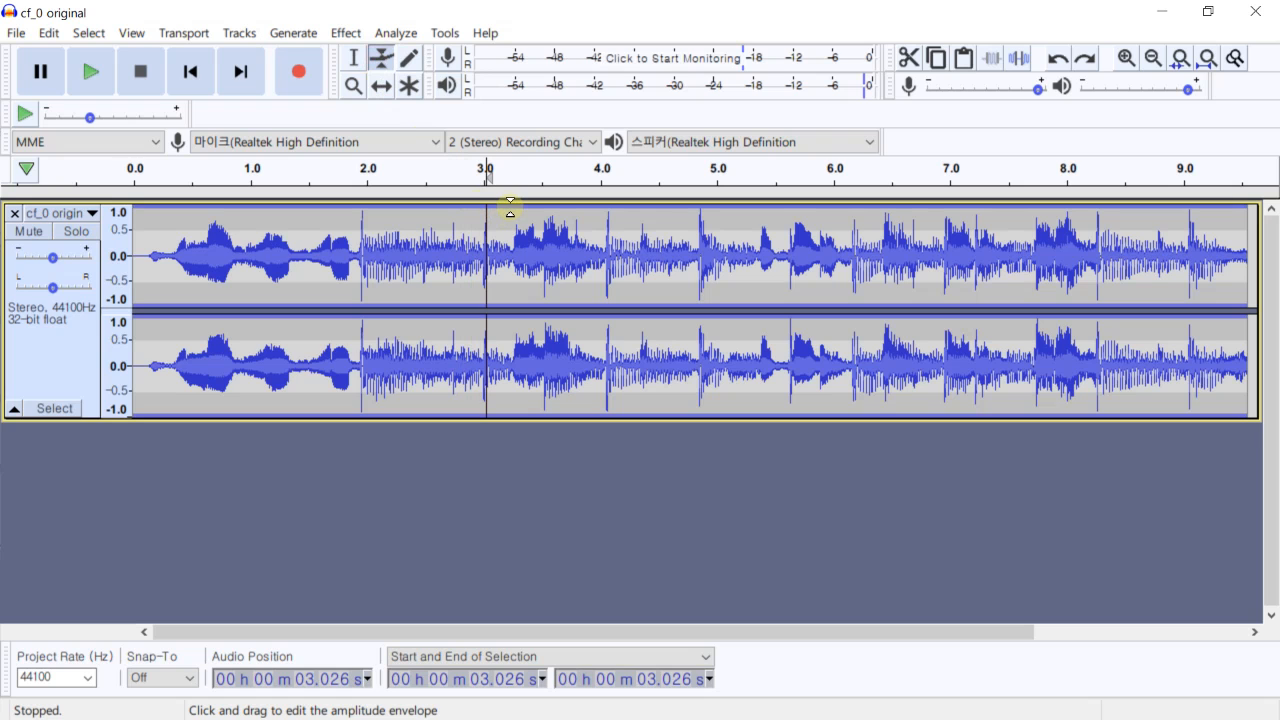
left_click_drag(510, 207, 518, 213)
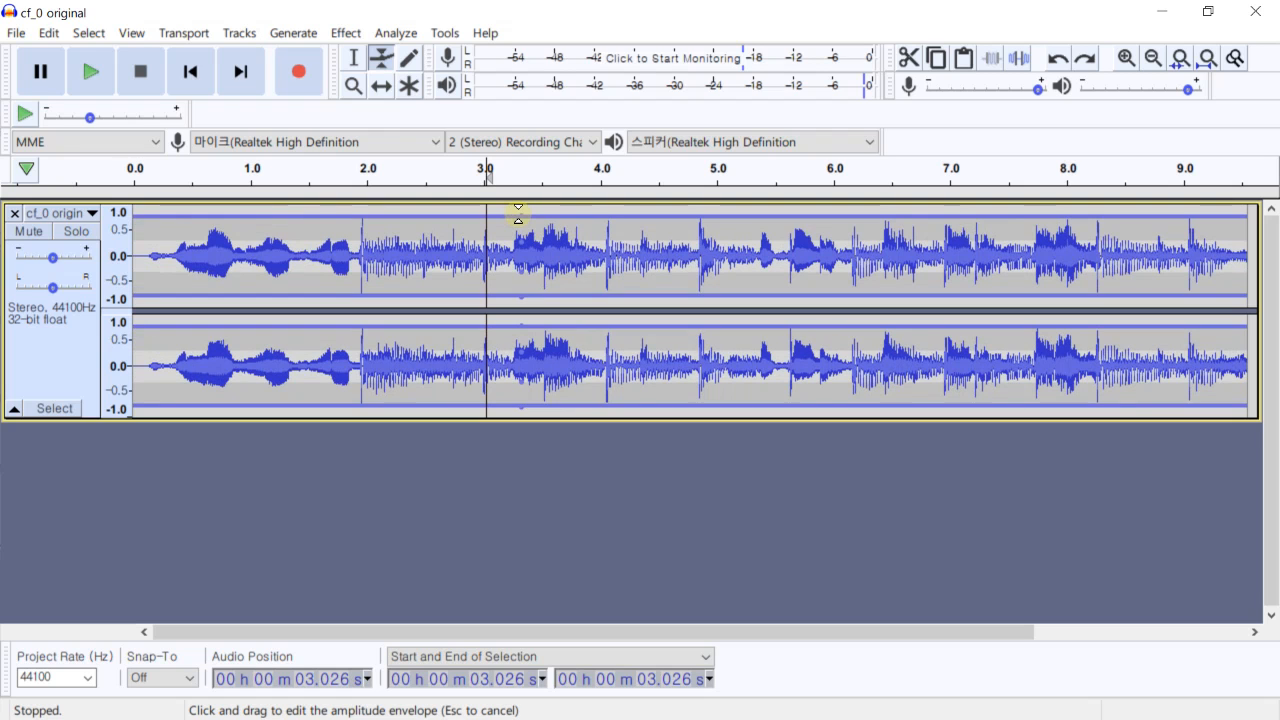
mouse_move(519, 213)
left_mouse_down()
mouse_move(519, 233)
mouse_move(528, 194)
mouse_move(531, 207)
left_mouse_up()
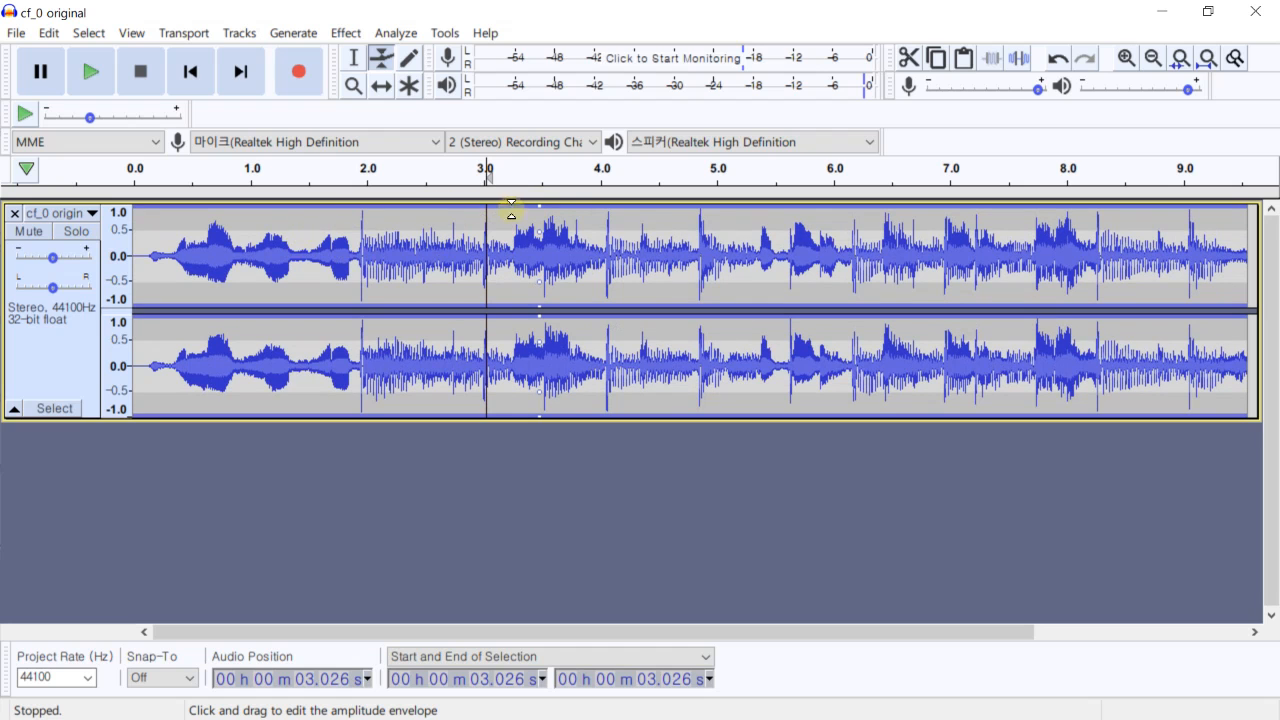
mouse_move(538, 209)
left_mouse_down()
mouse_move(537, 237)
mouse_move(555, 195)
left_mouse_up()
Shape the envelope to rise from very quiet at the start to full at about 2.1 seconds, dip near 4.2 and recover by 5.5 seconds.
left_click(292, 208)
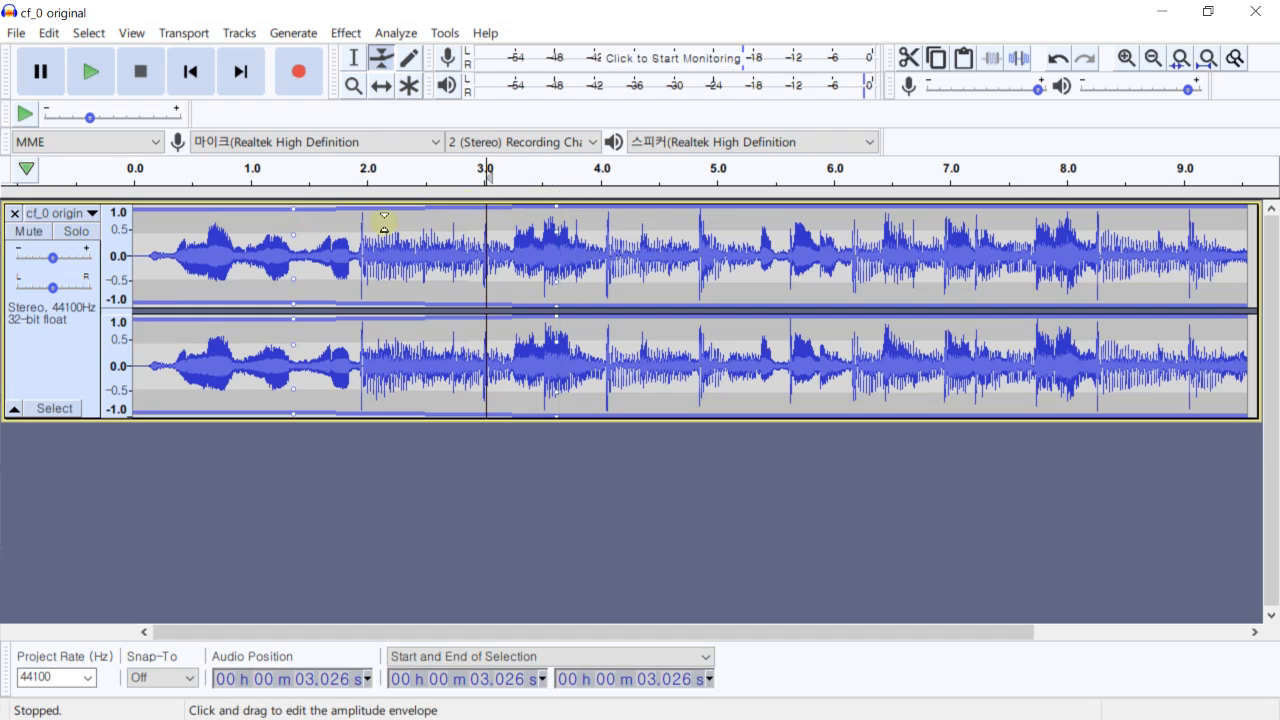
left_click_drag(293, 210, 375, 207)
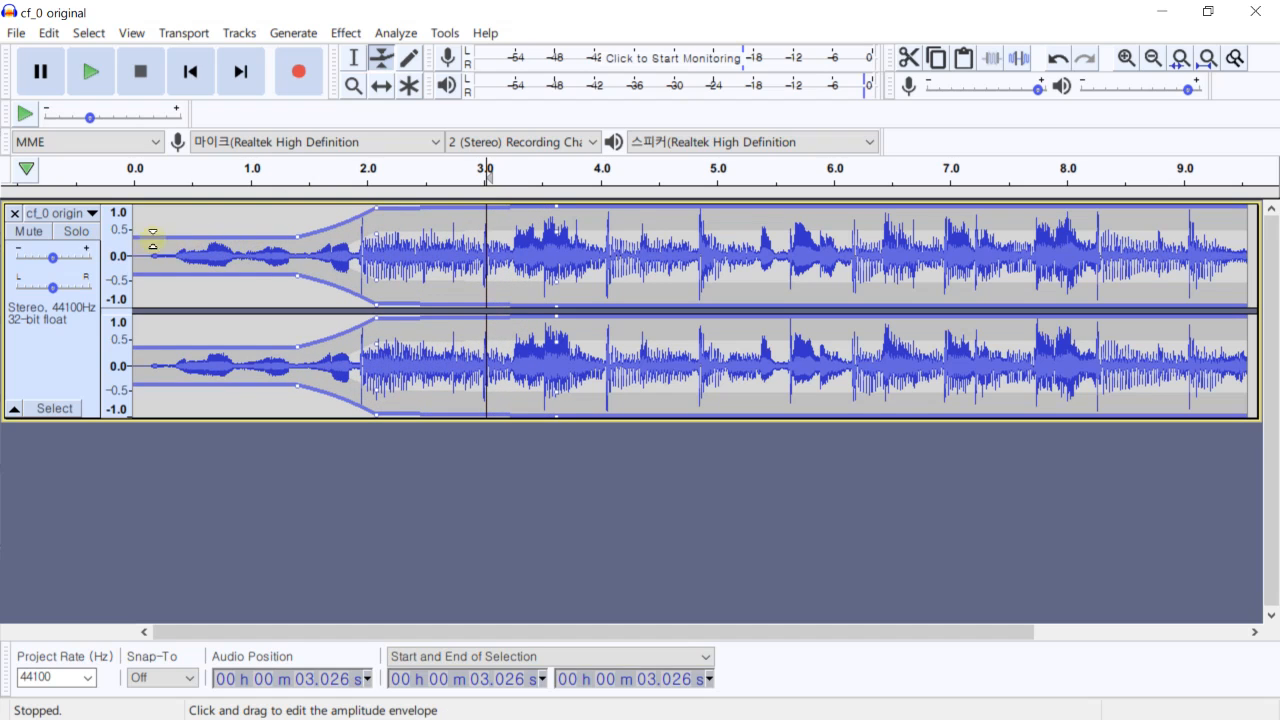
left_click_drag(135, 237, 134, 250)
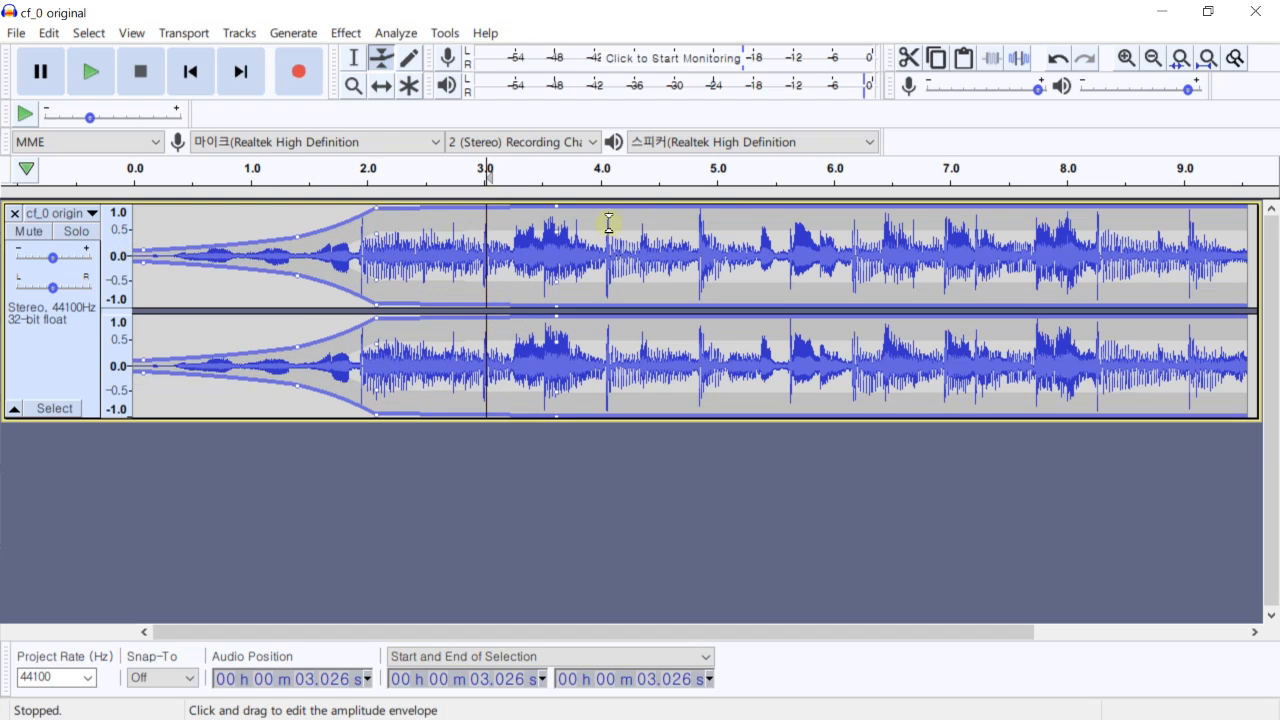
left_click_drag(617, 208, 618, 230)
left_click_drag(777, 231, 778, 212)
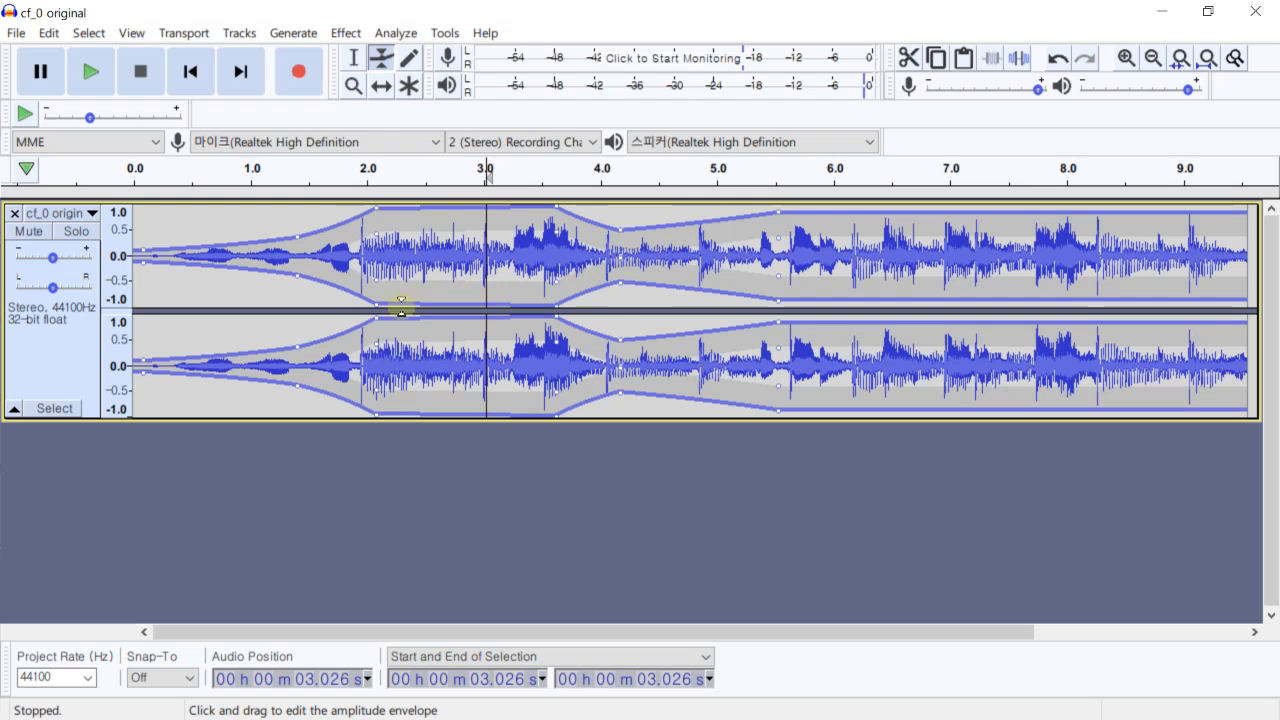
Play the envelope-shaped track from the cursor briefly, and replay it from the very beginning.
key("space")
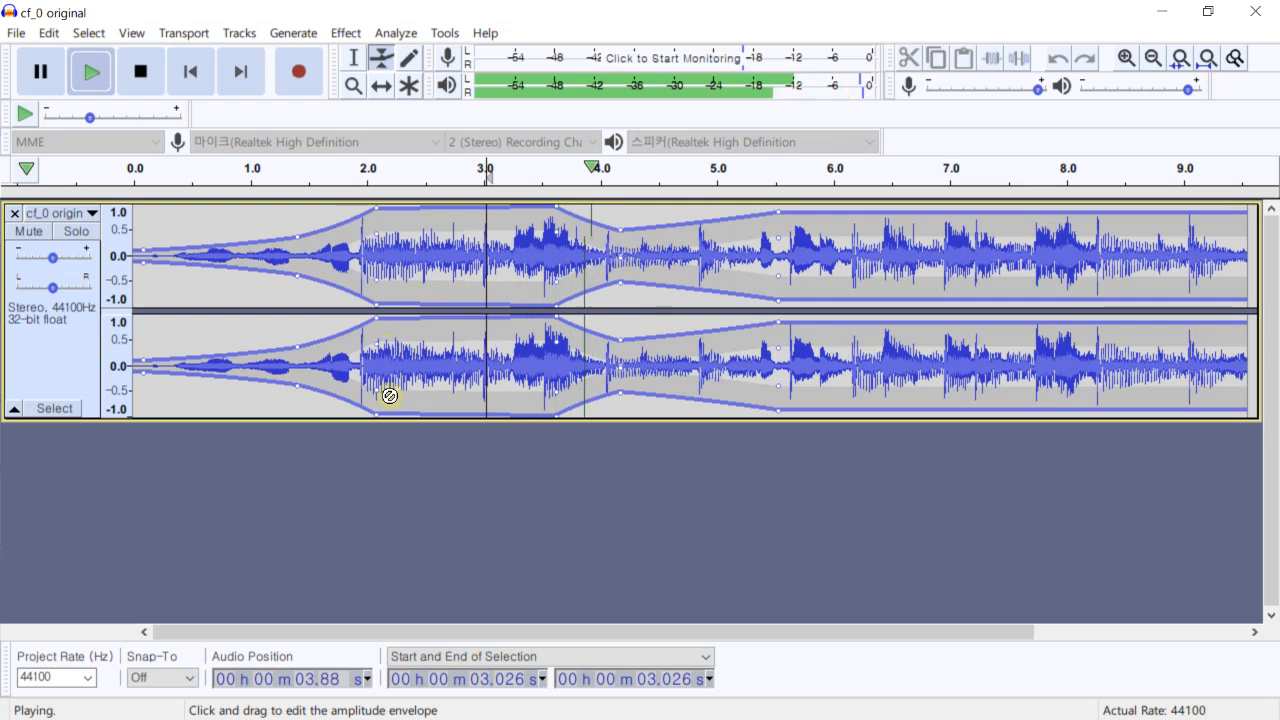
key("space")
key("Home")
key("space")
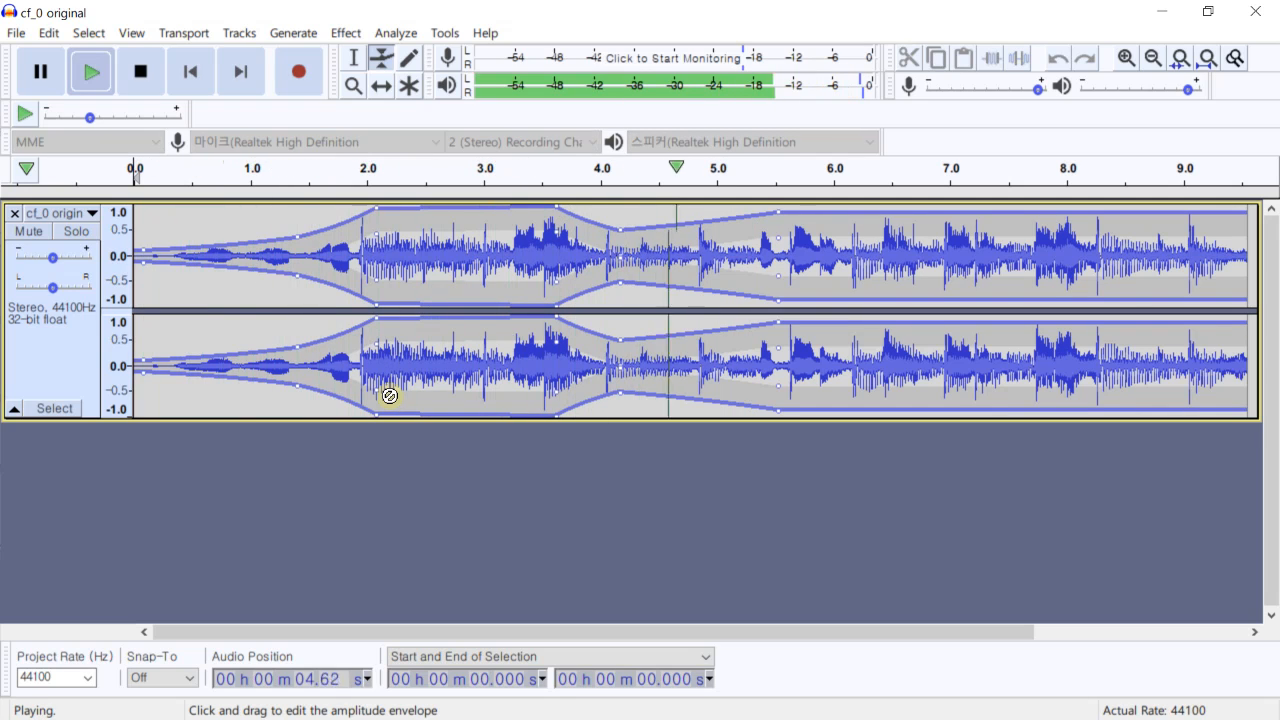
key("space")
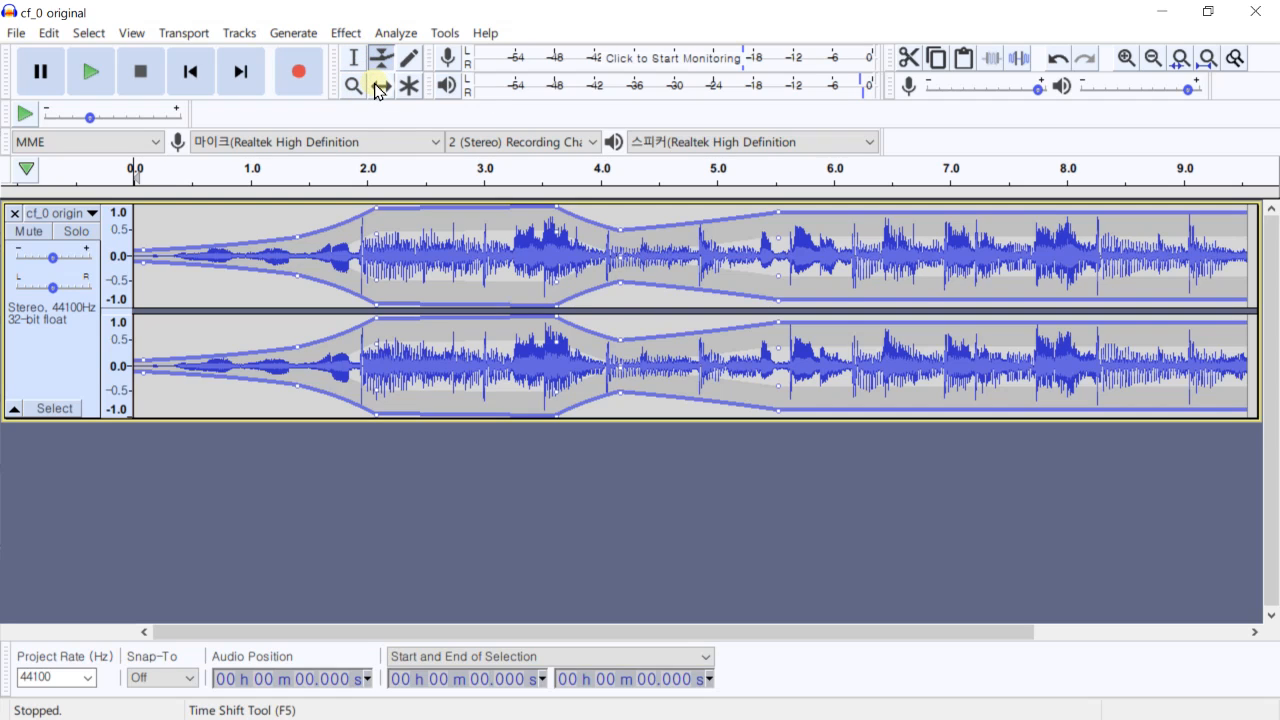
Undo the envelope shaping back to the single control point at about 3.6 seconds.
key("ctrl+z")
key("ctrl+z")
key("ctrl+z")
key("ctrl+z")
key("ctrl+z")
key("ctrl+z")
key("ctrl+z")
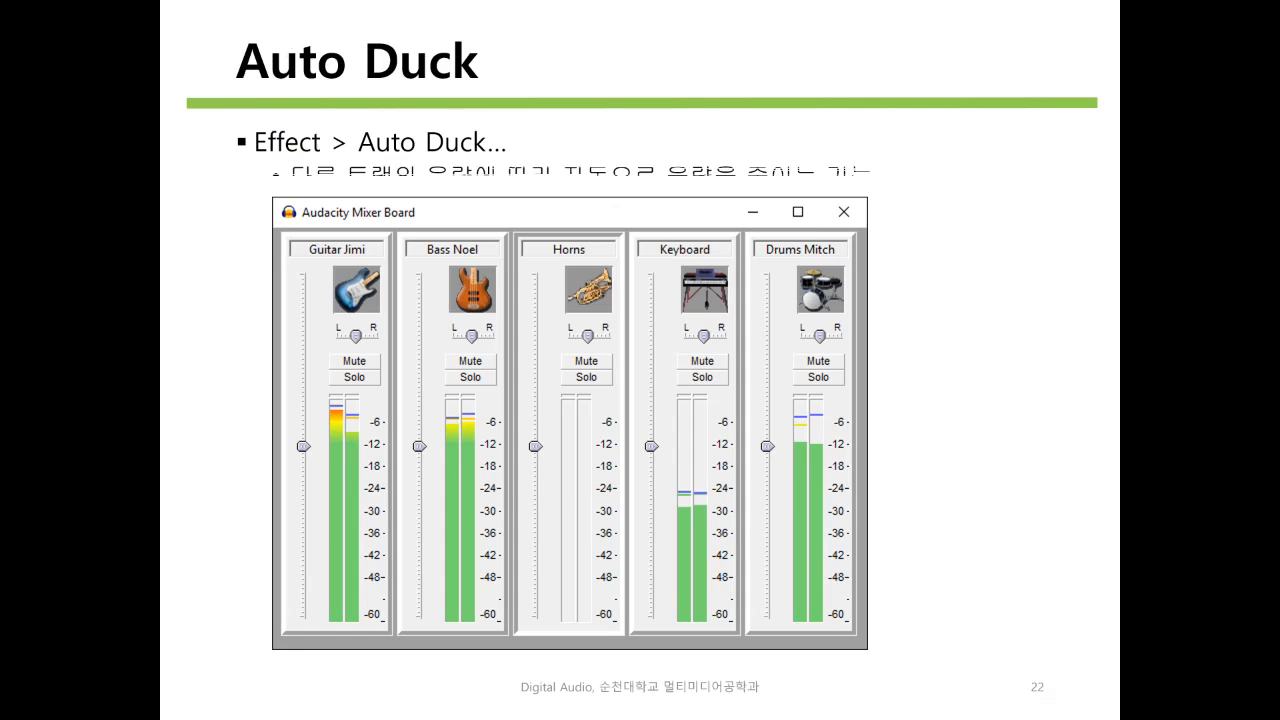
key("Left")
key("Left")
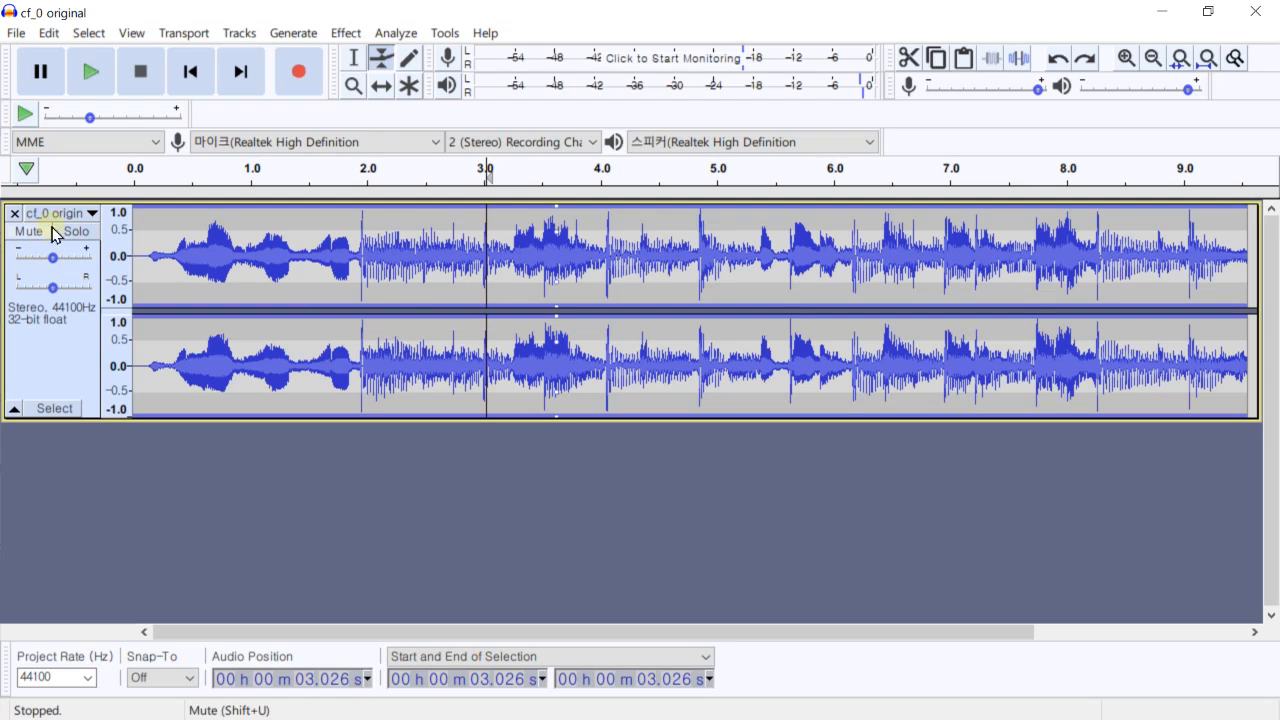
Rename the cf_0 original track as music01.
left_click(92, 215)
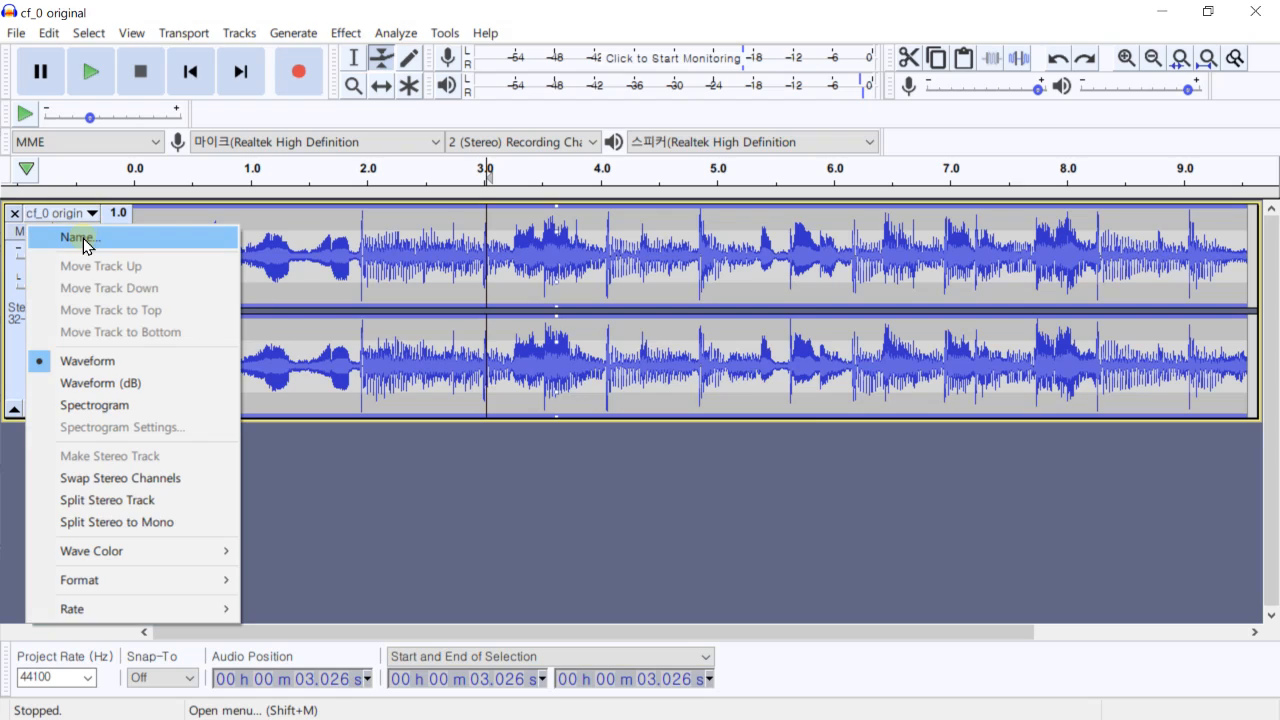
left_click(86, 247)
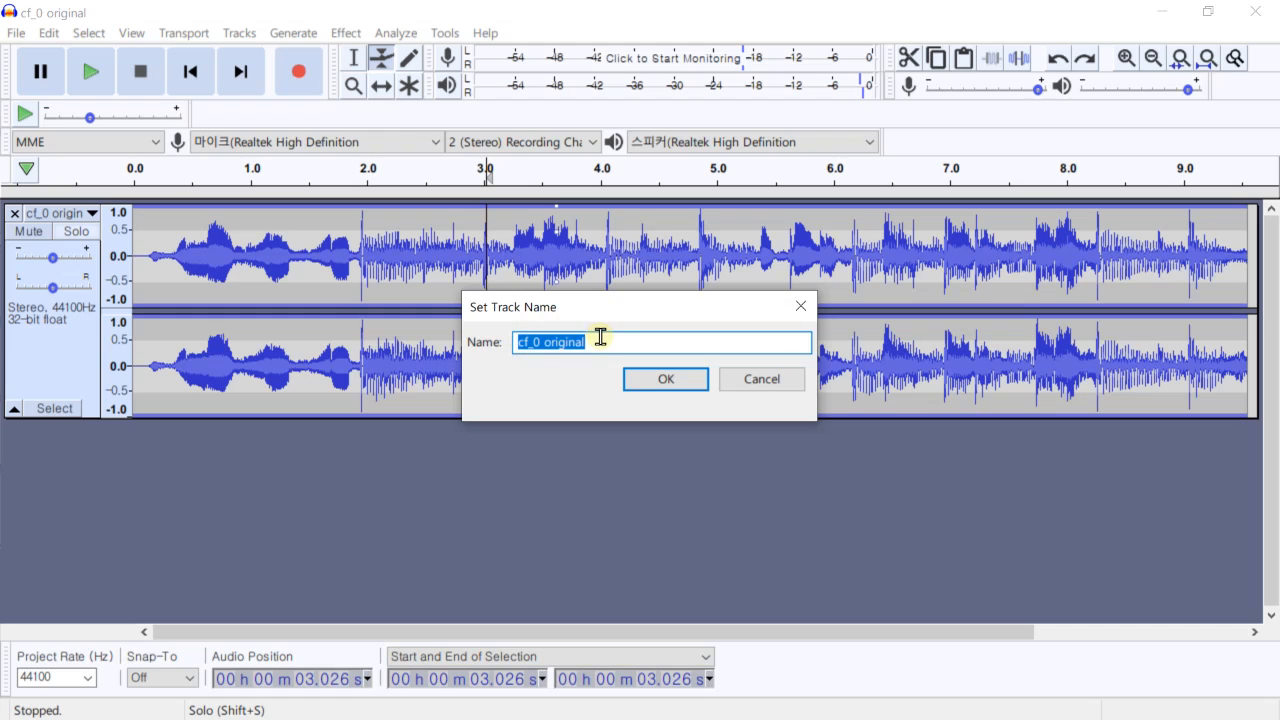
type("music01")
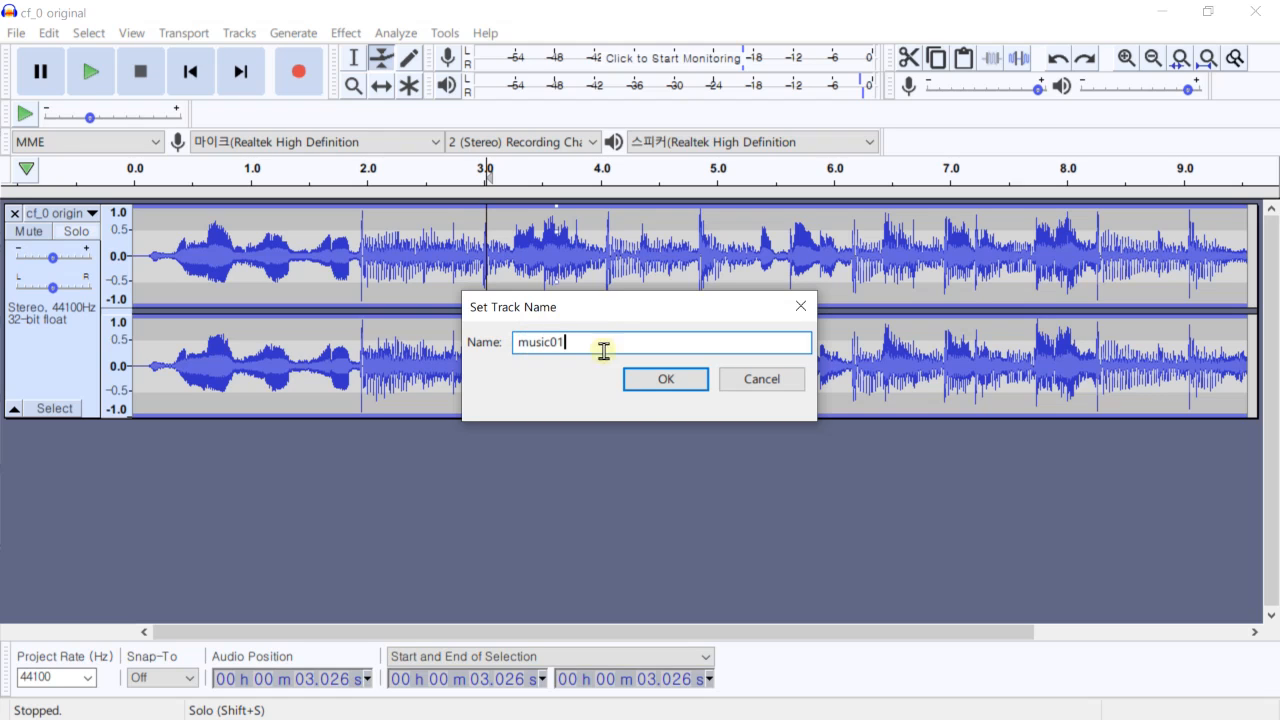
left_click(688, 381)
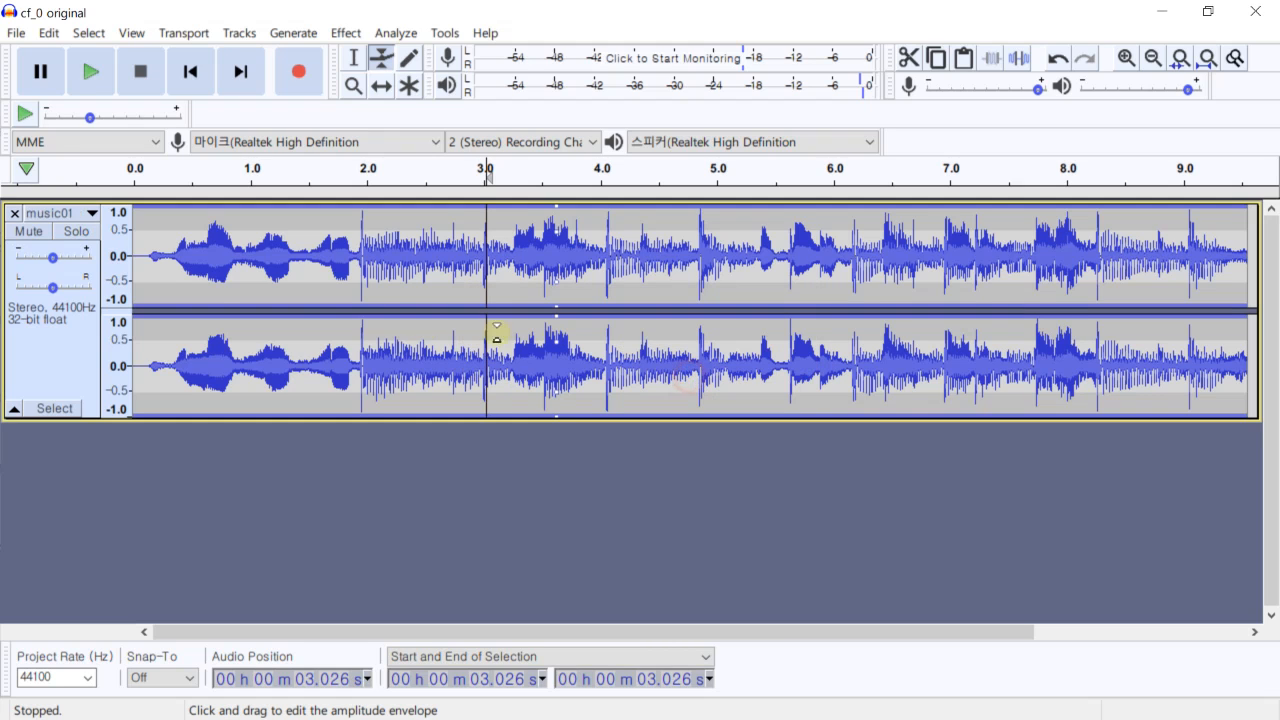
Display the music01 track as Waveform (dB) and increase the track's height.
left_click(86, 212)
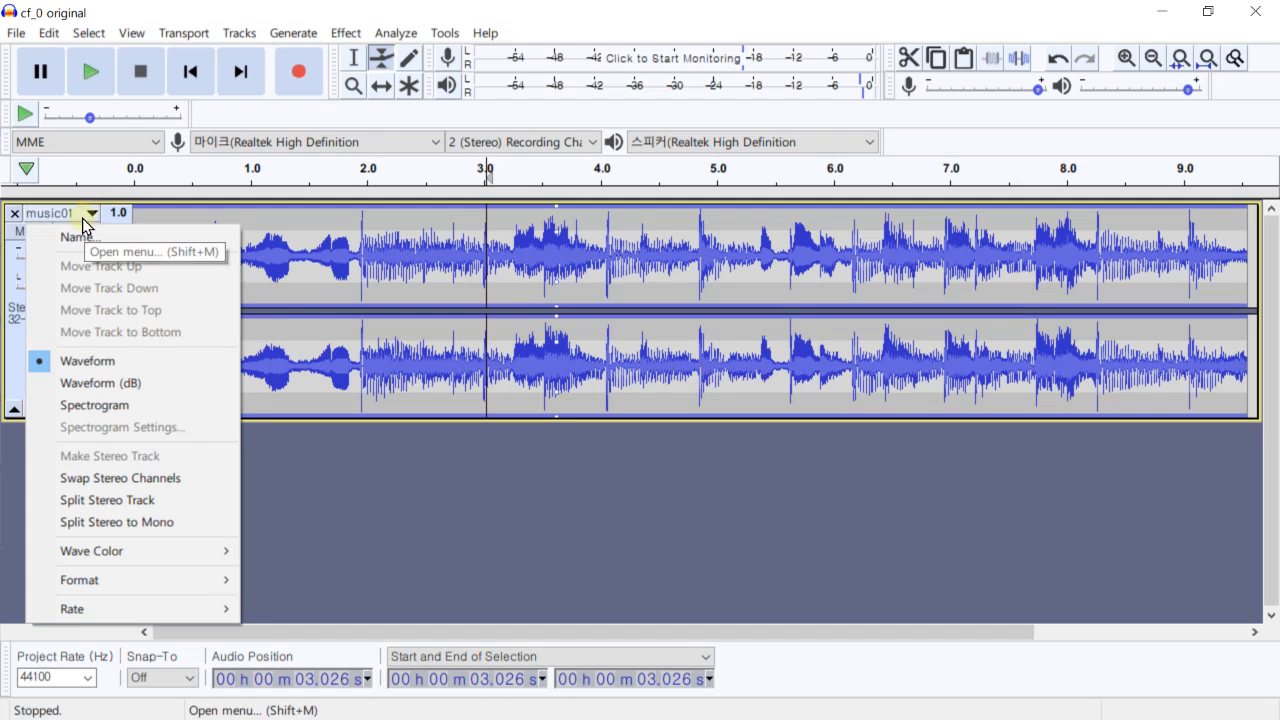
left_click(98, 385)
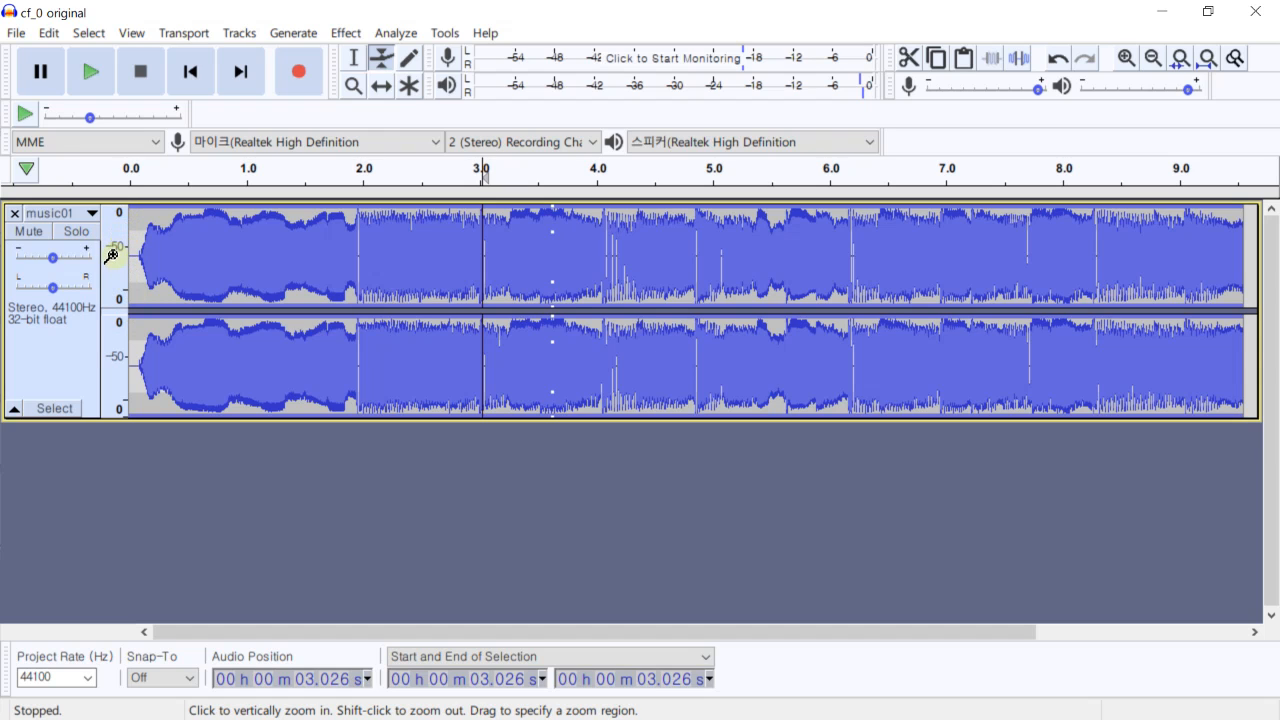
left_click_drag(166, 421, 167, 539)
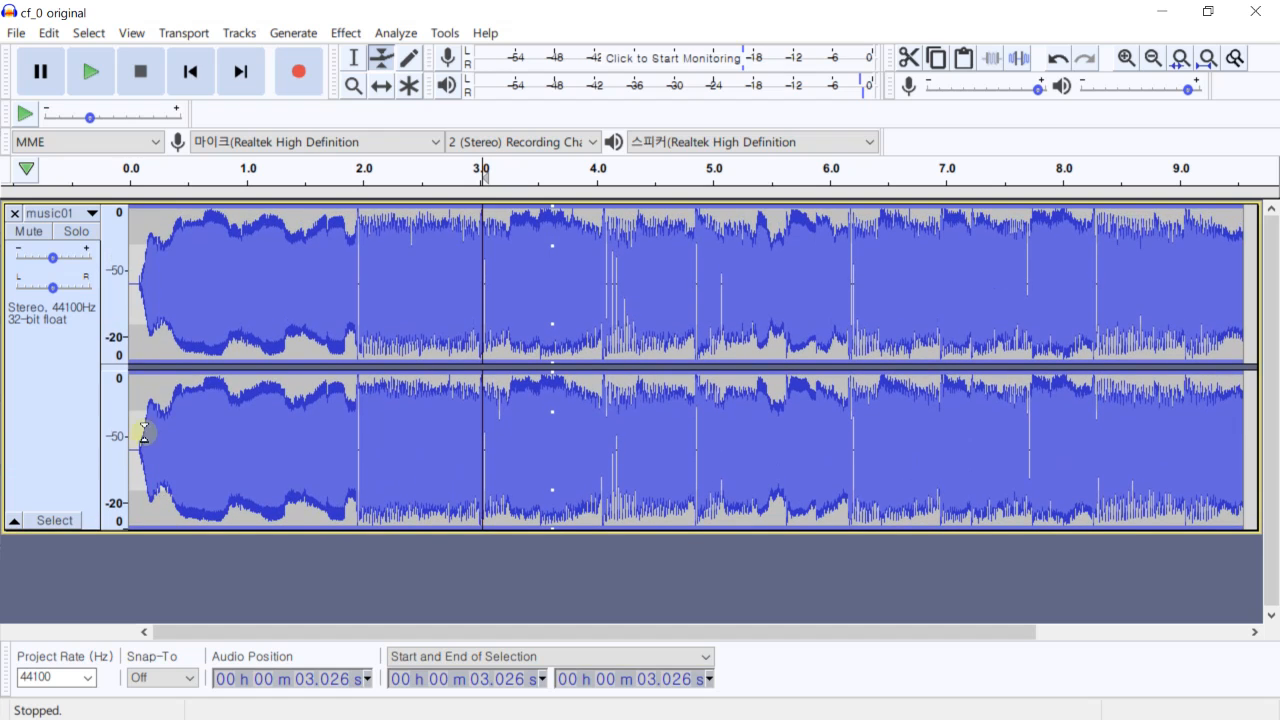
Select the whole music01 track and mute it.
left_click(88, 214)
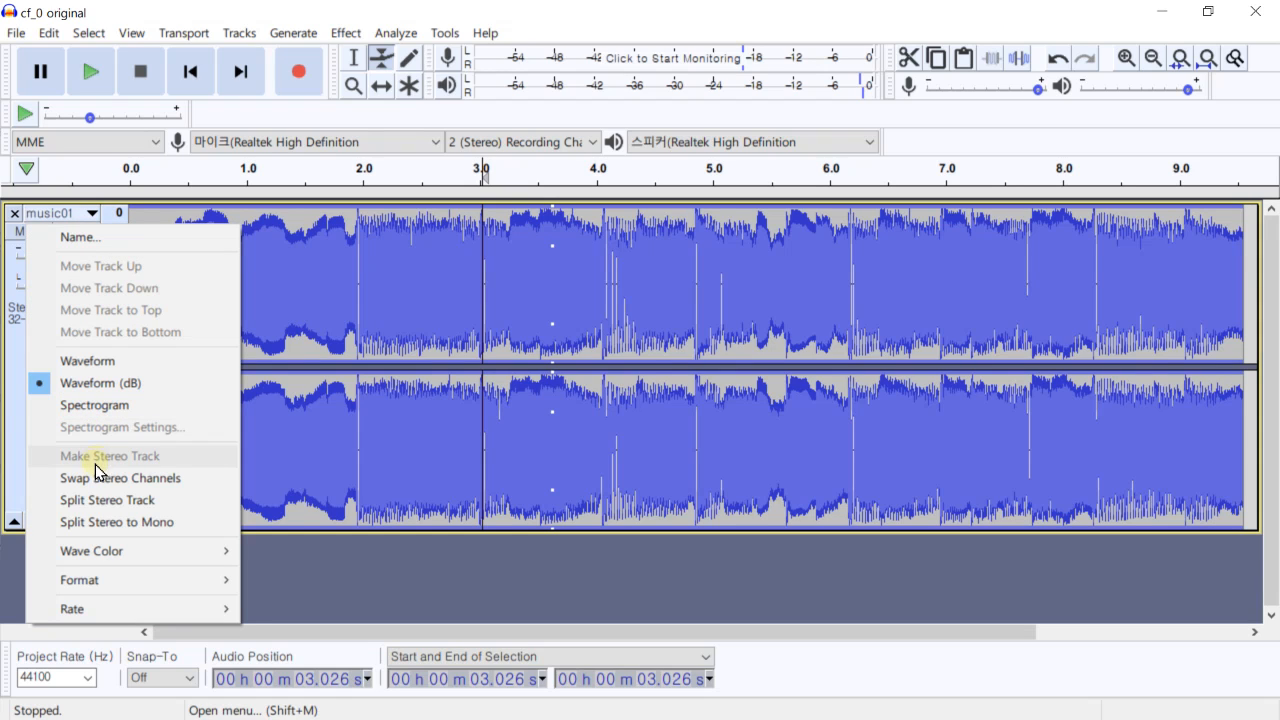
mouse_move(114, 556)
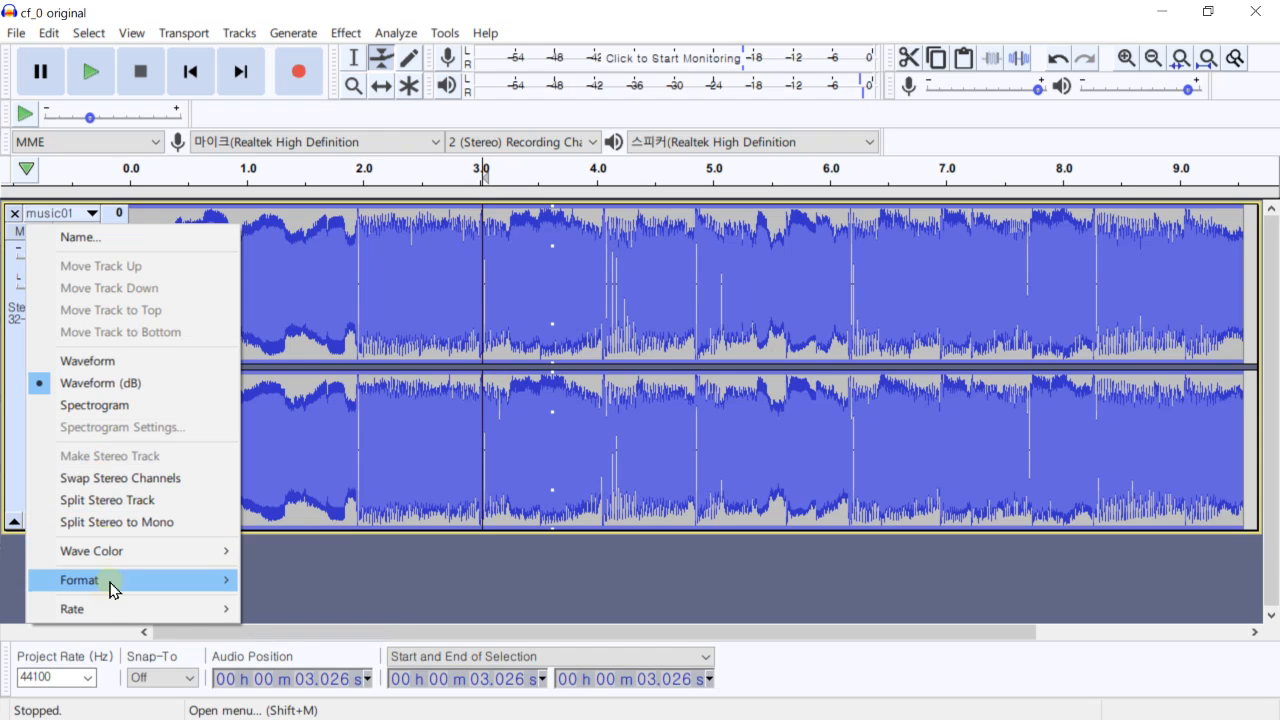
left_click(20, 448)
left_click(20, 445)
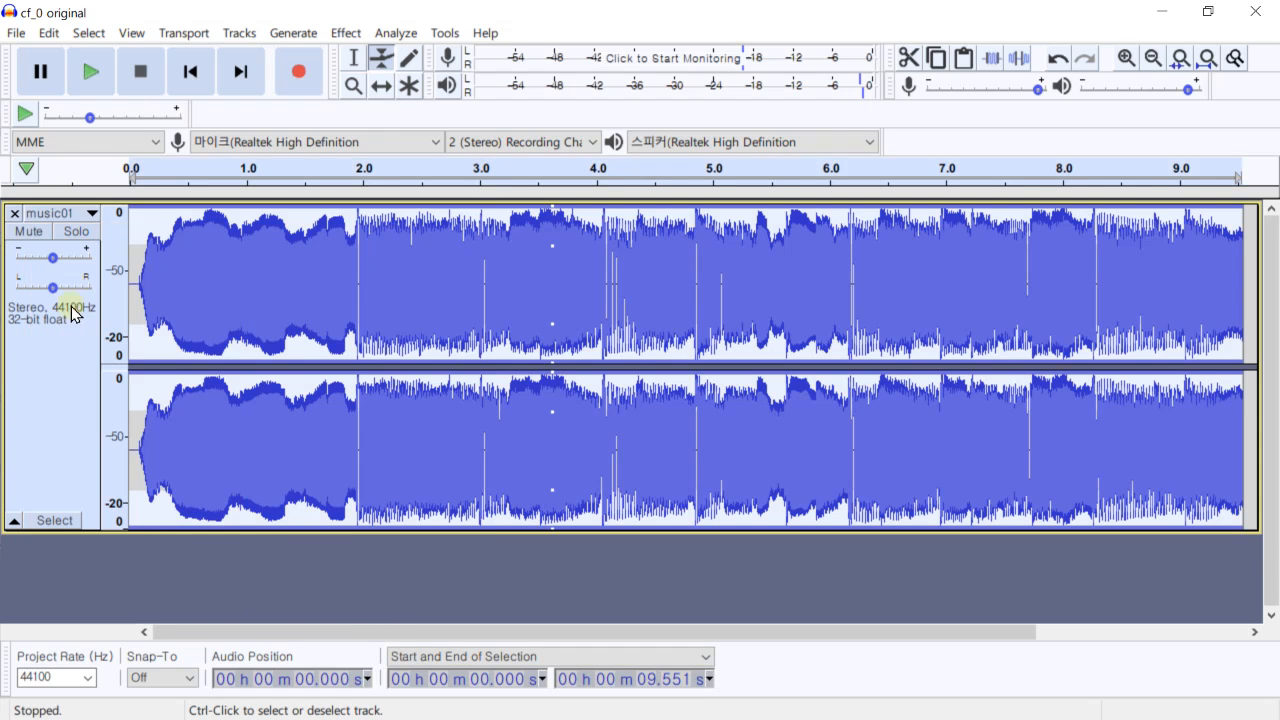
left_click(32, 232)
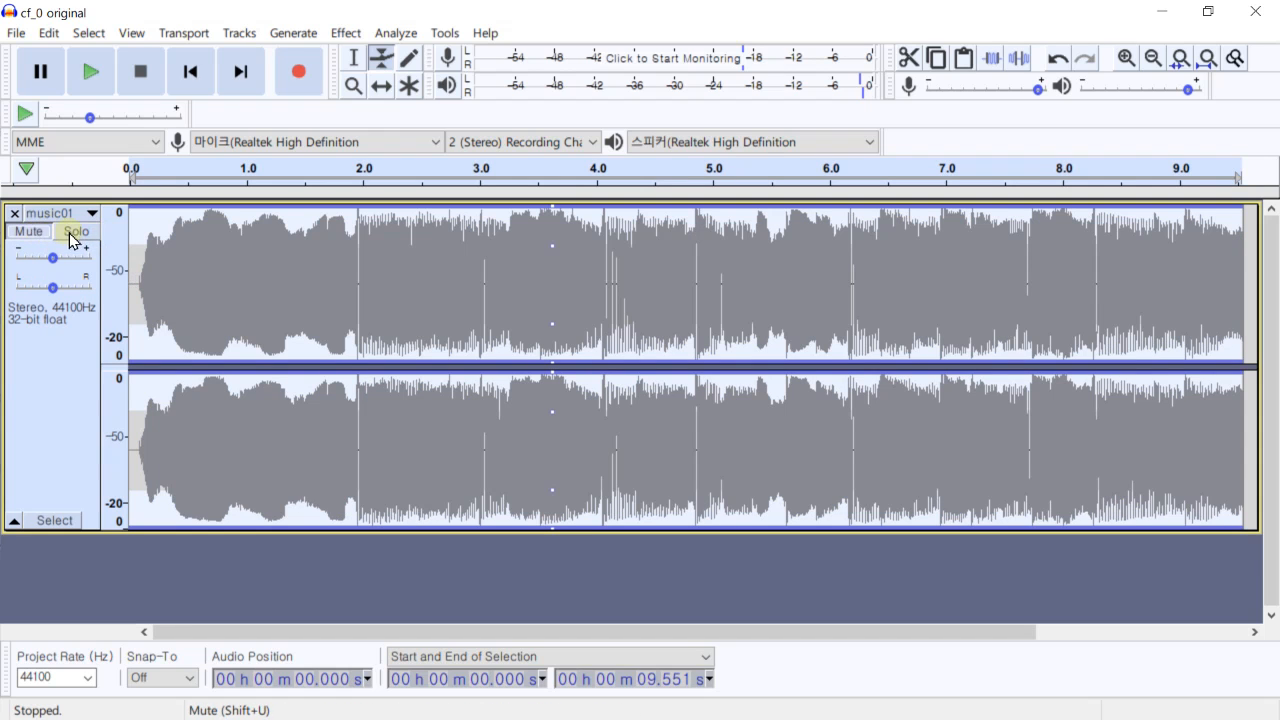
Solo the music01 track, switch it back to muted, and reduce the track's height.
left_click(72, 238)
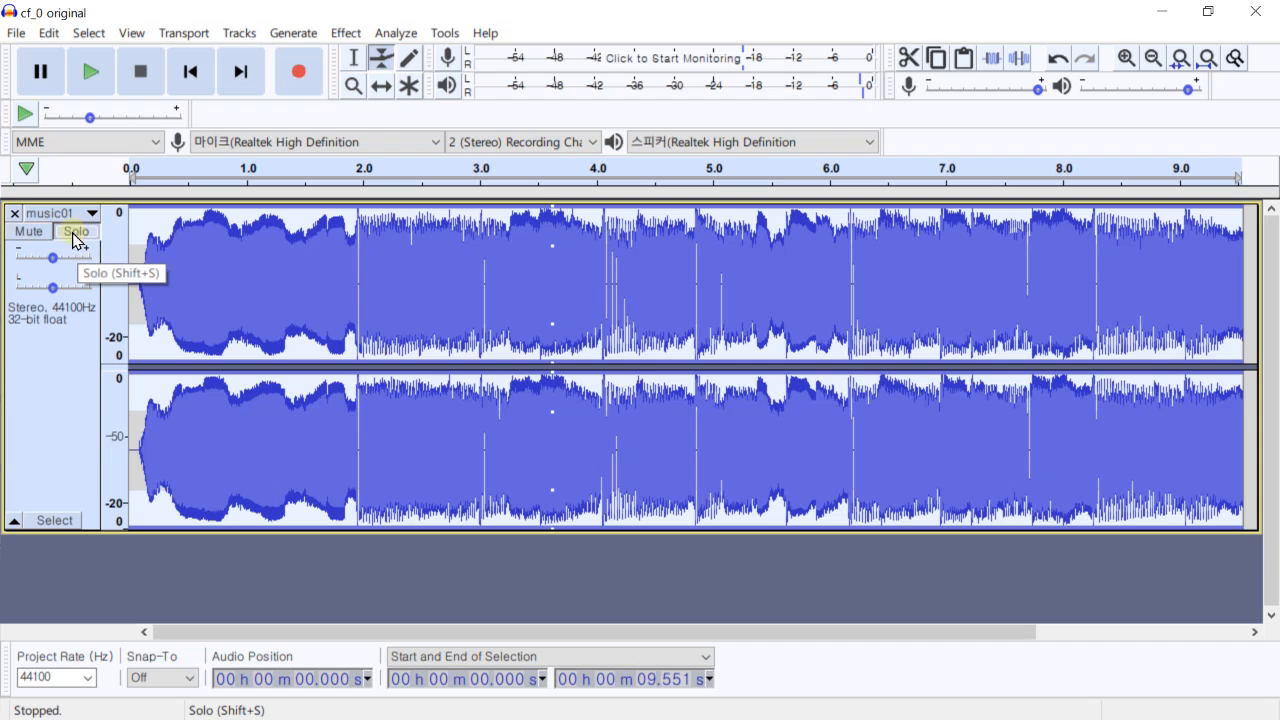
left_click(45, 232)
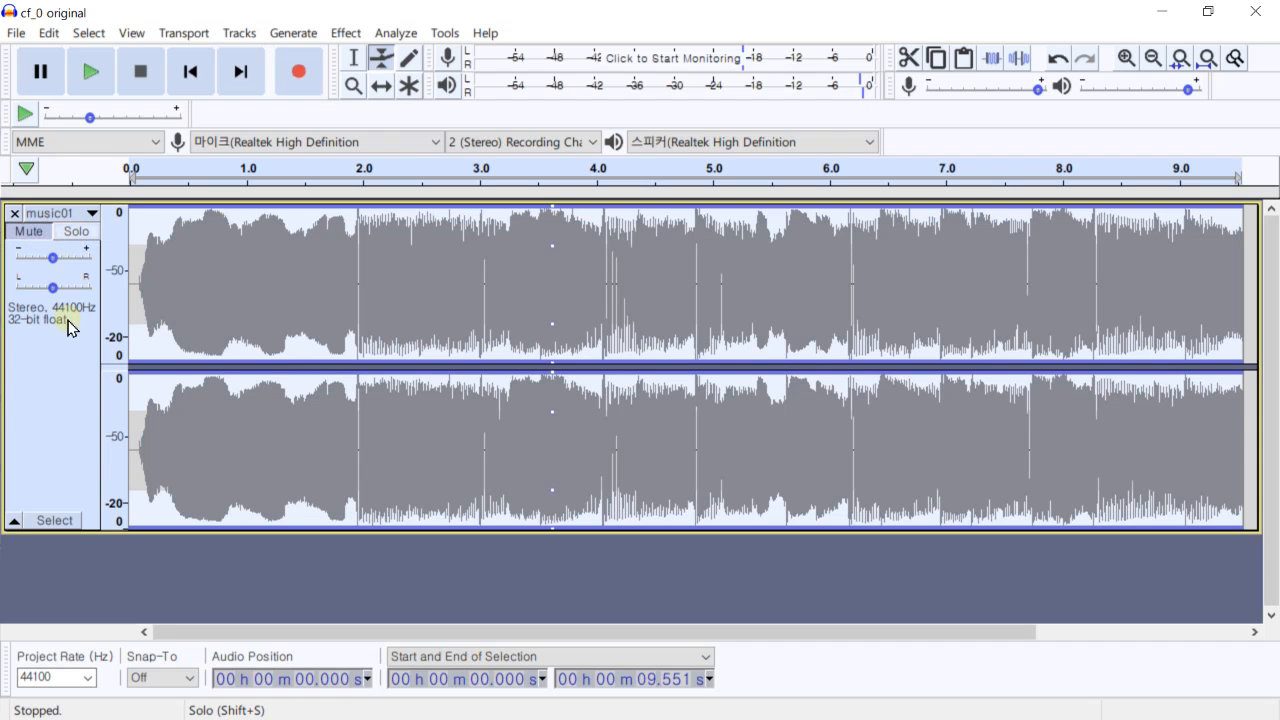
left_click_drag(95, 531, 120, 322)
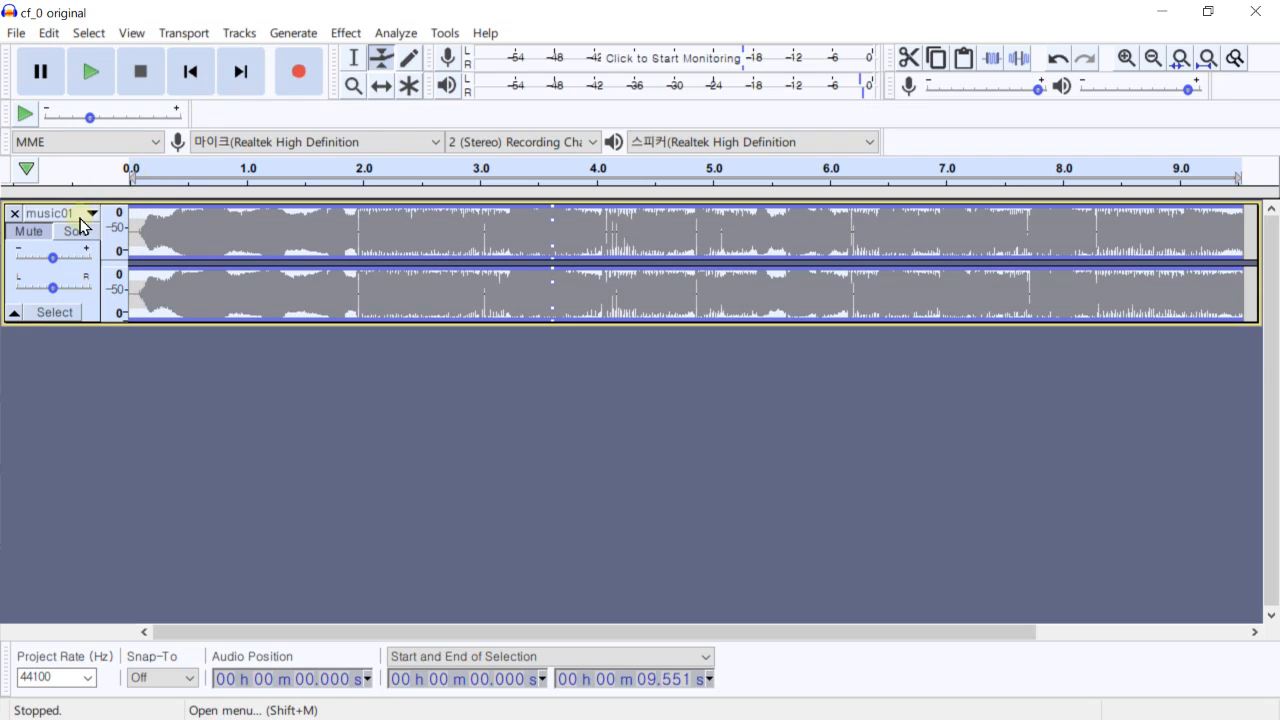
left_click_drag(114, 324, 114, 372)
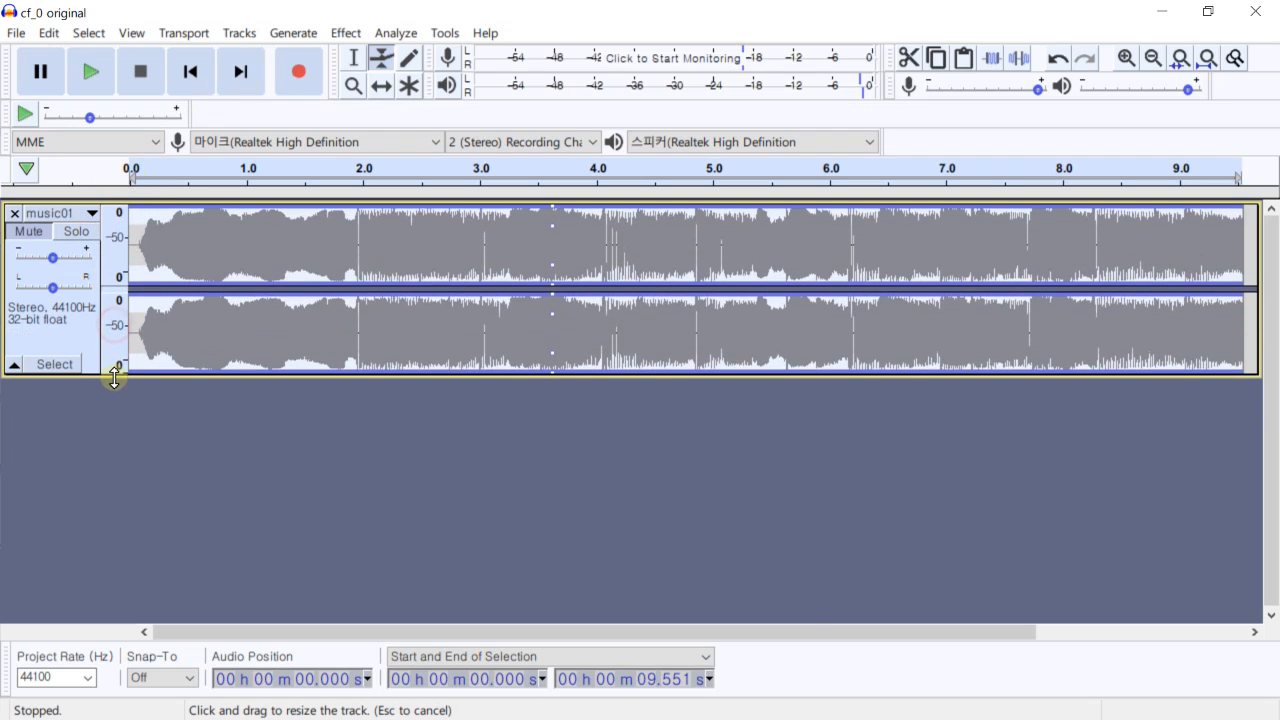
Record a short voice take on a new track below music01 and fit both tracks vertically in view.
left_click(294, 84)
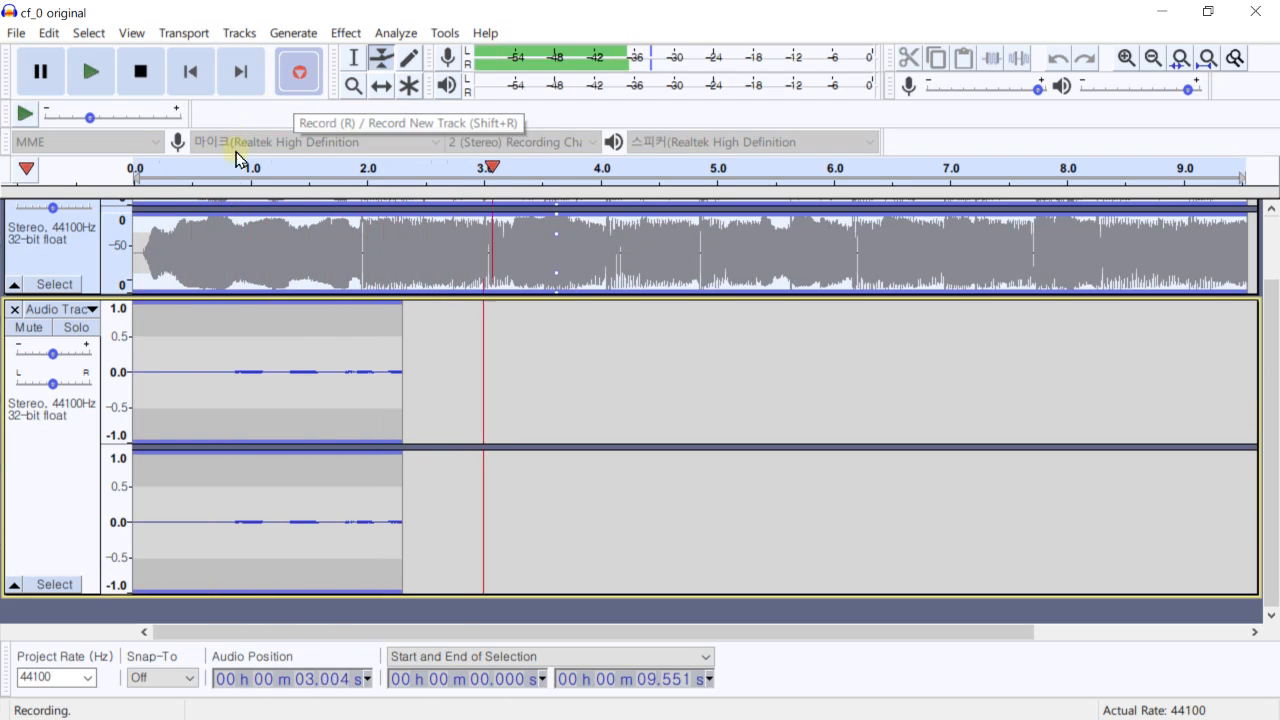
left_click(141, 88)
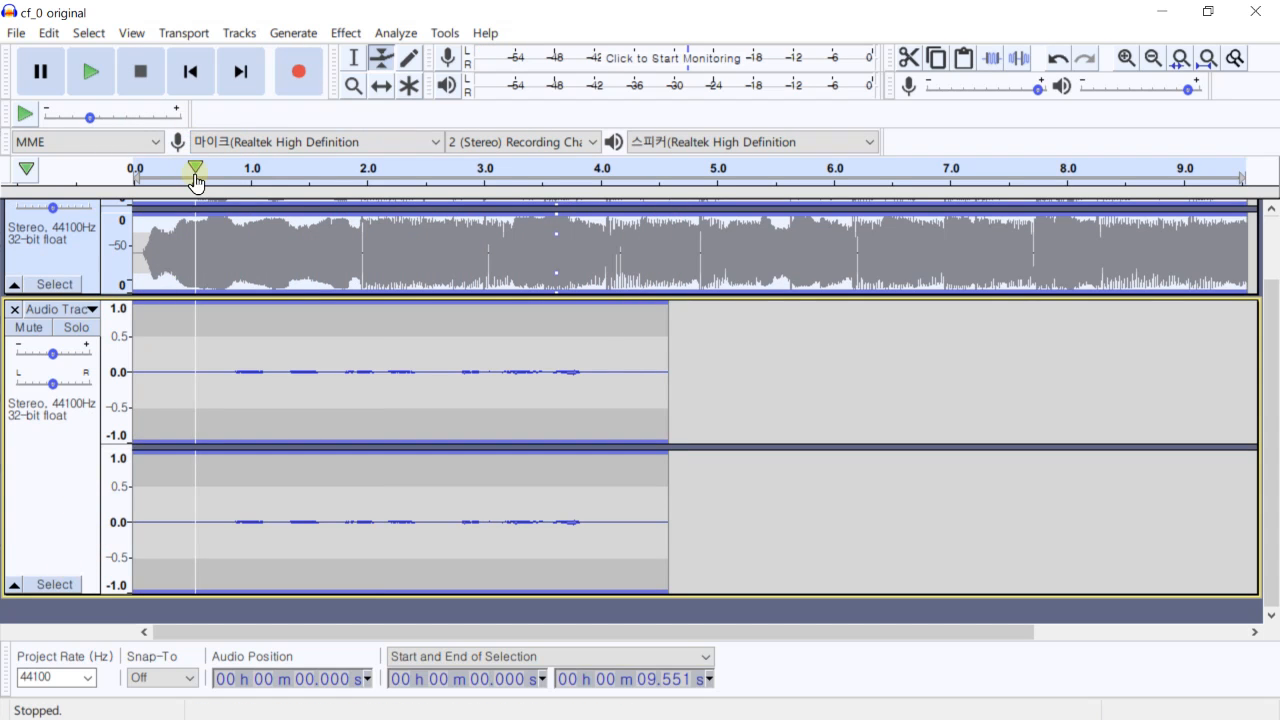
key("ctrl+shift+f")
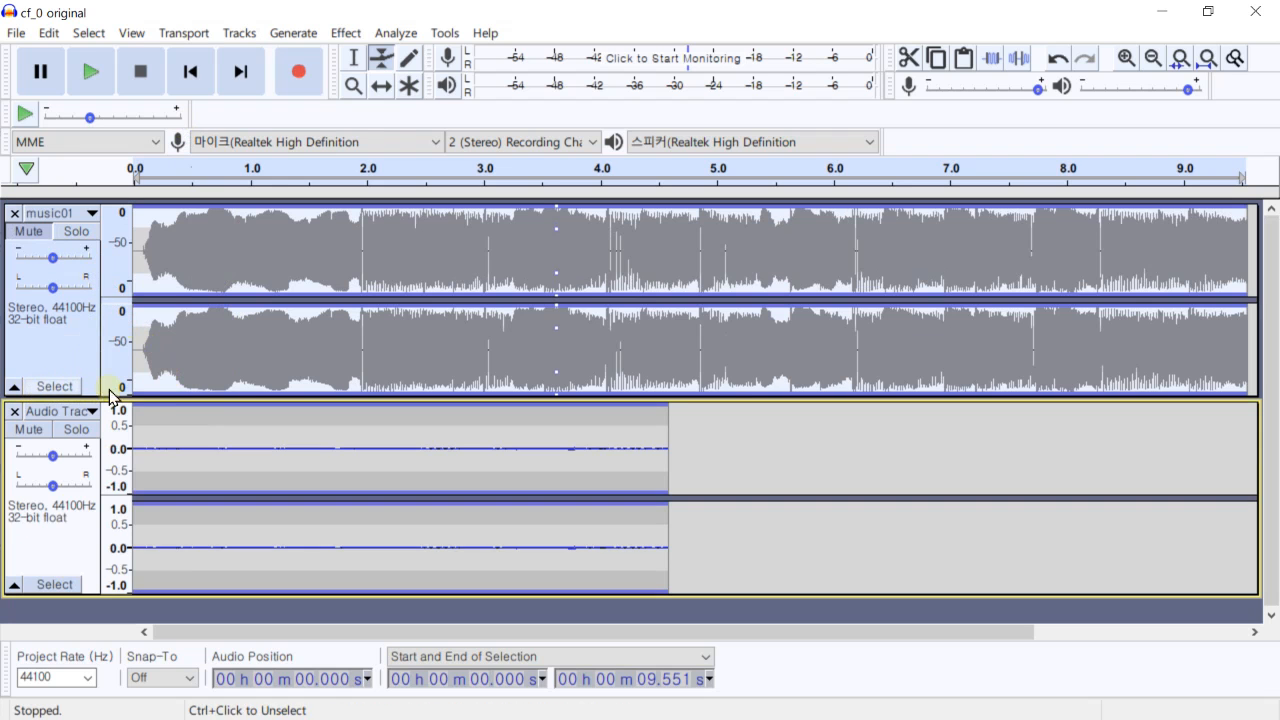
mouse_move(147, 400)
left_mouse_down()
mouse_move(186, 289)
mouse_move(177, 366)
mouse_move(194, 331)
mouse_move(196, 395)
left_mouse_up()
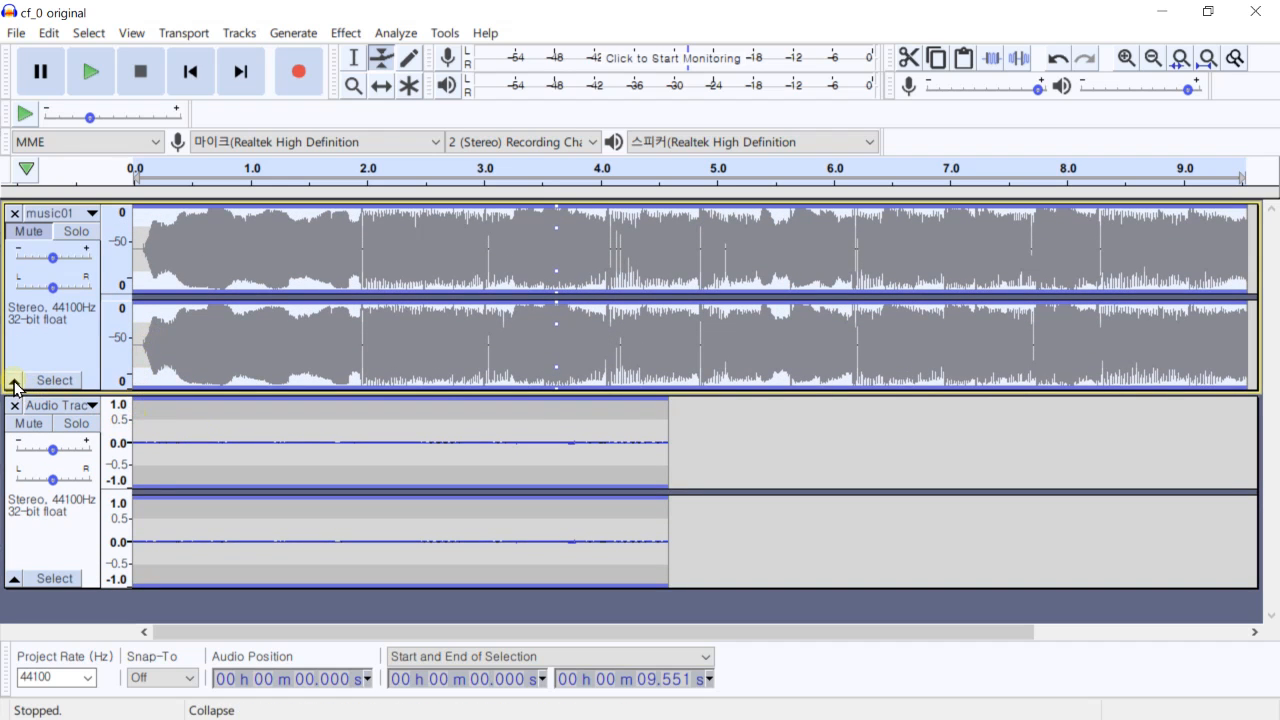
Collapse the music01 track and the recorded track, and expand both again.
left_click(14, 384)
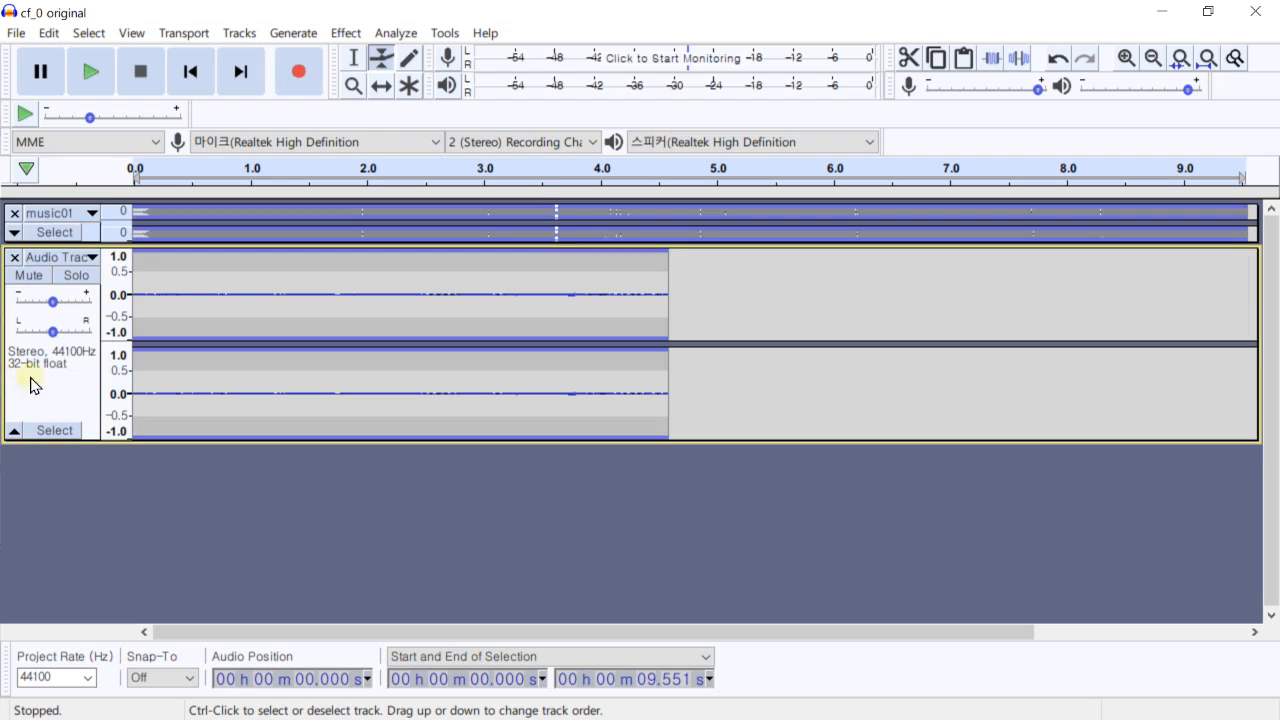
left_click(12, 430)
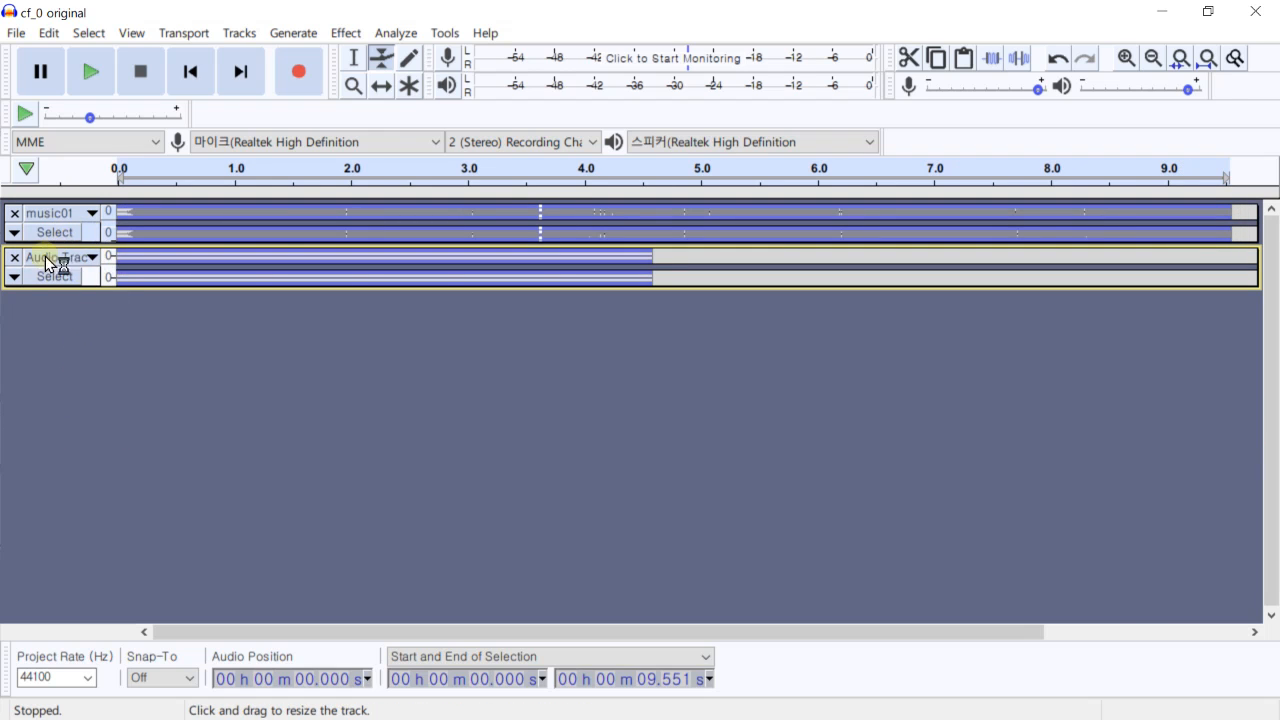
left_click(14, 279)
left_click(13, 232)
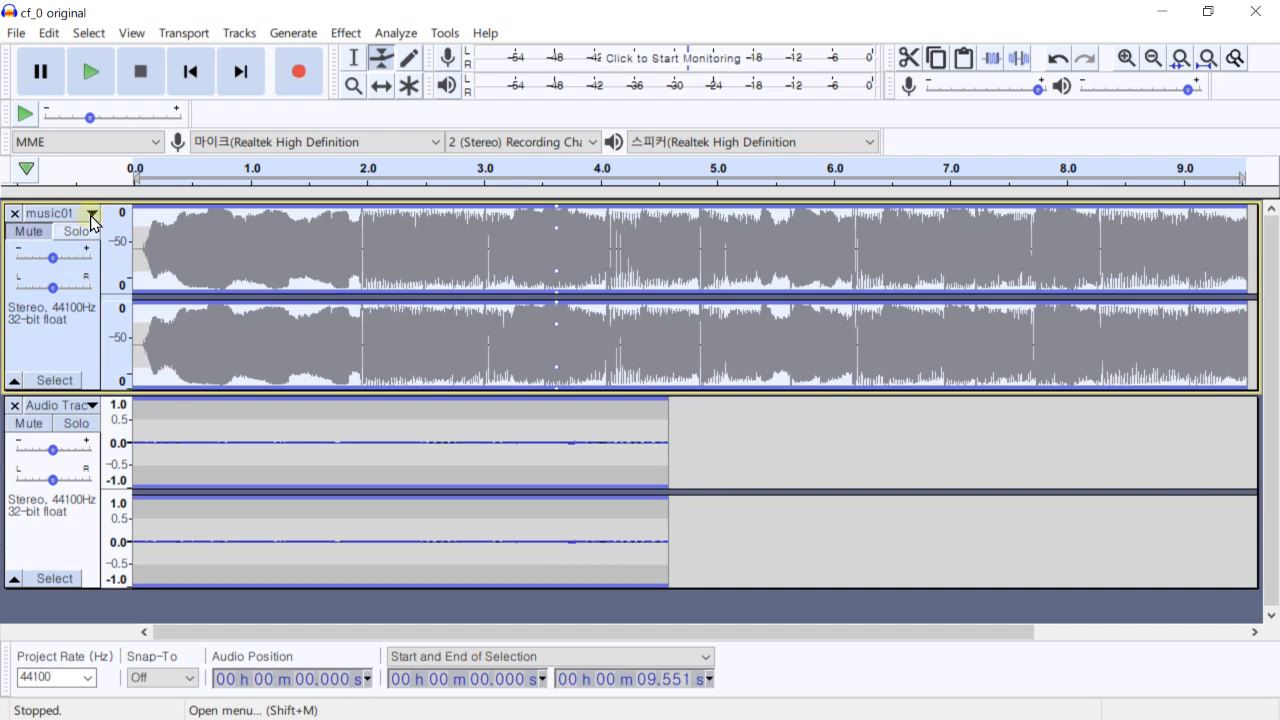
Display the music01 track as a linear Waveform instead of dB and unmute it.
left_click(91, 214)
left_click(100, 361)
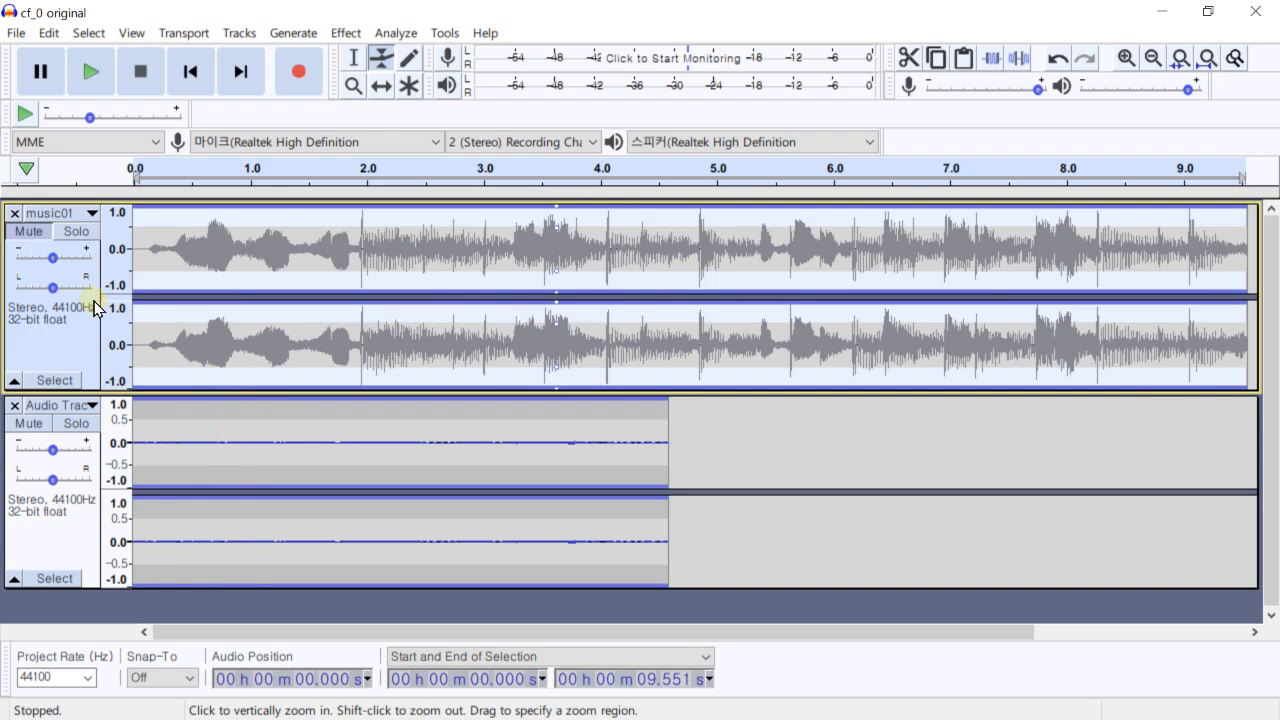
left_click(34, 231)
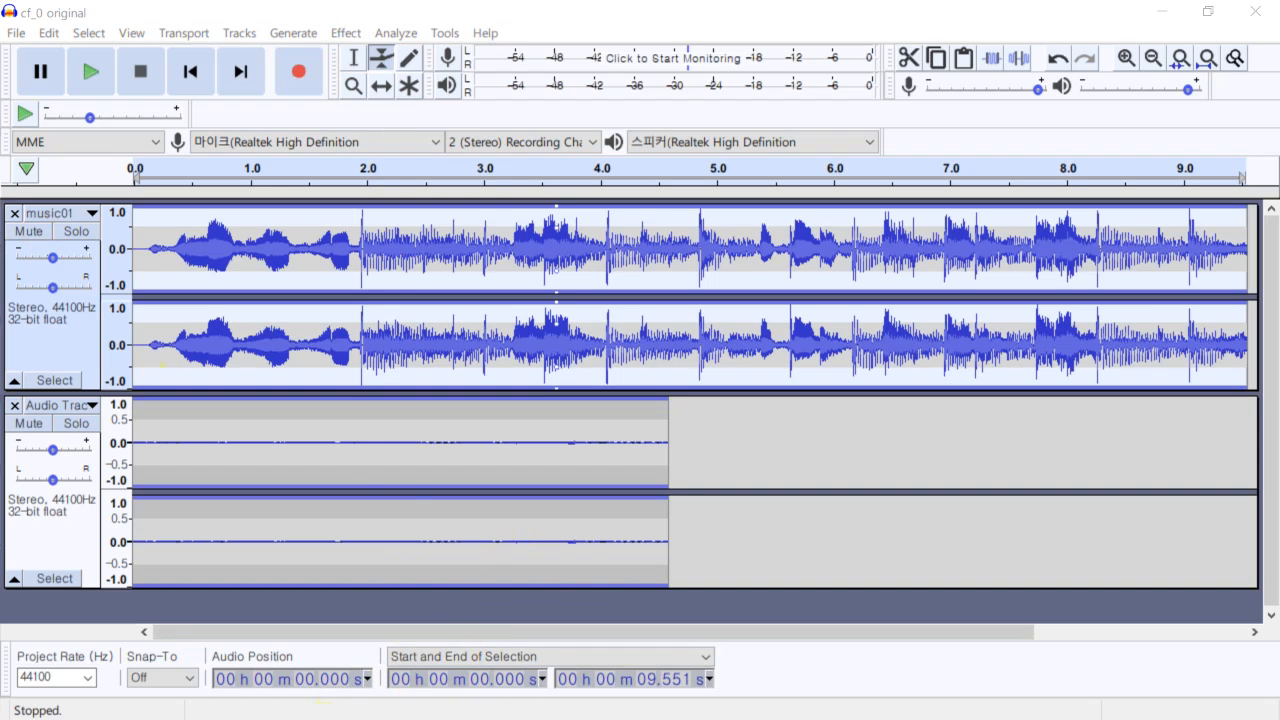
Switch to the lecture slides, advance from Track panel to the Auto Duck slide, and return to Audacity.
key("alt+Tab")
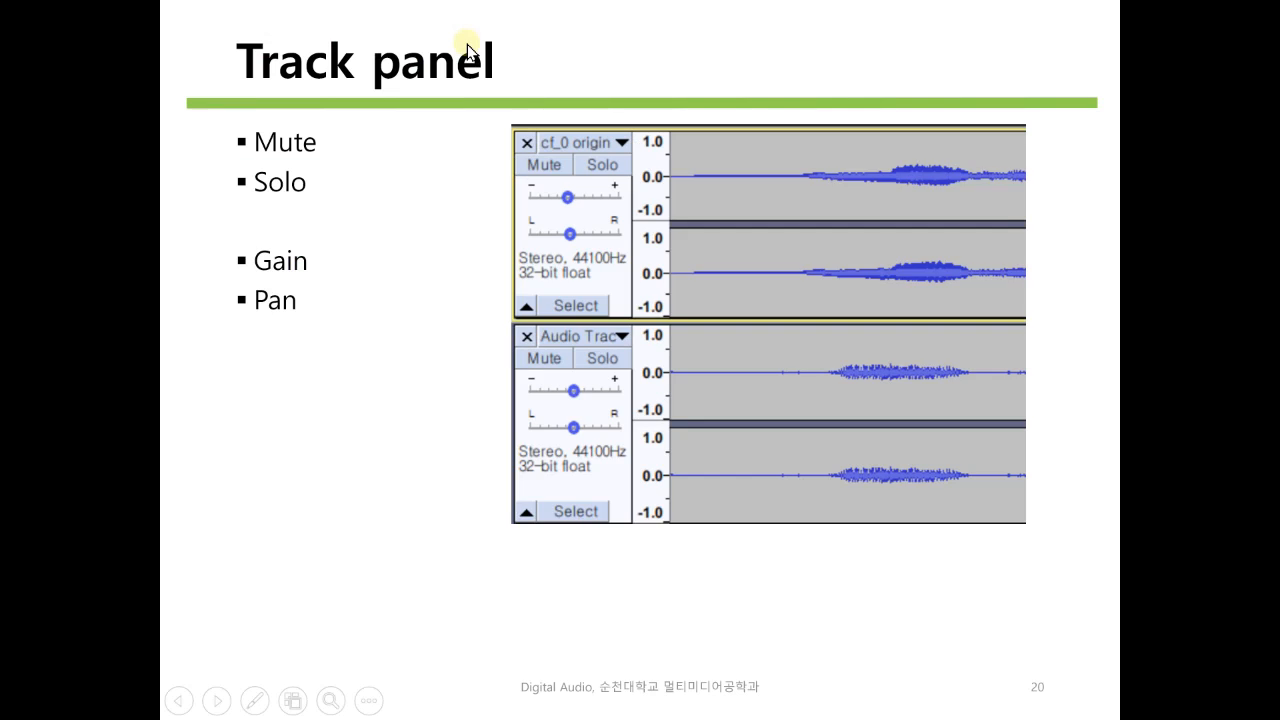
key("Right")
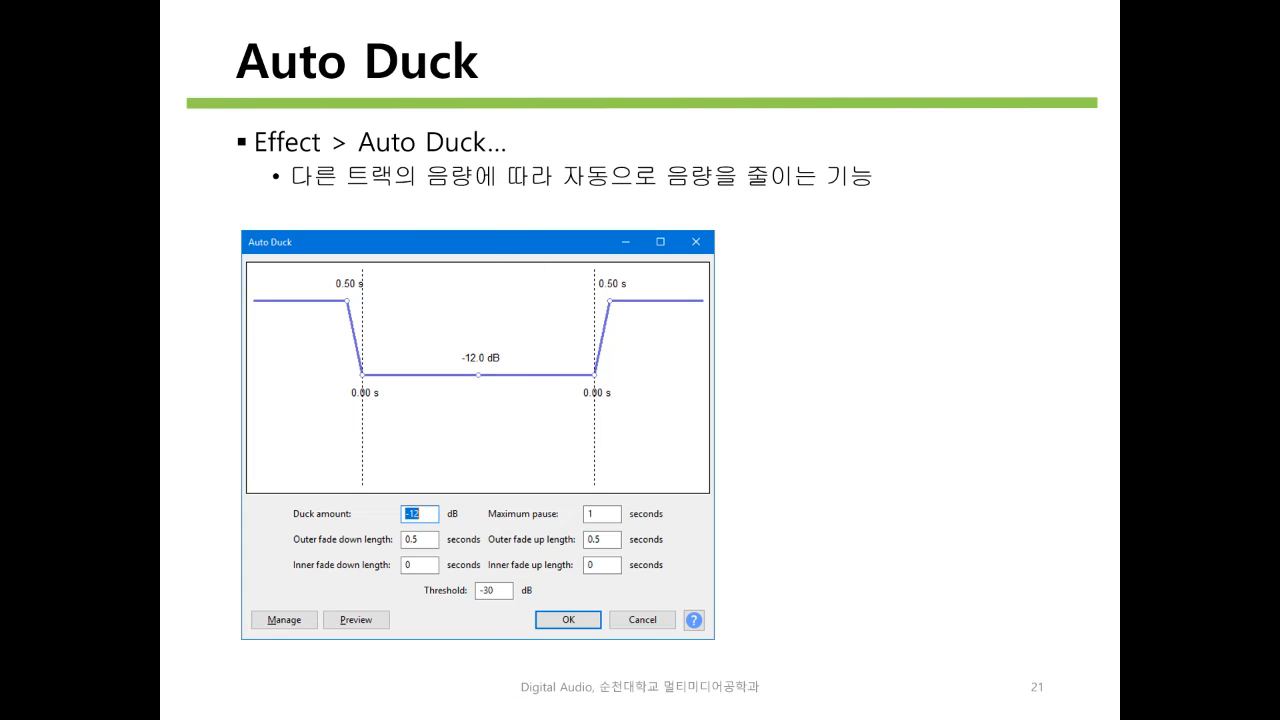
key("alt+Tab")
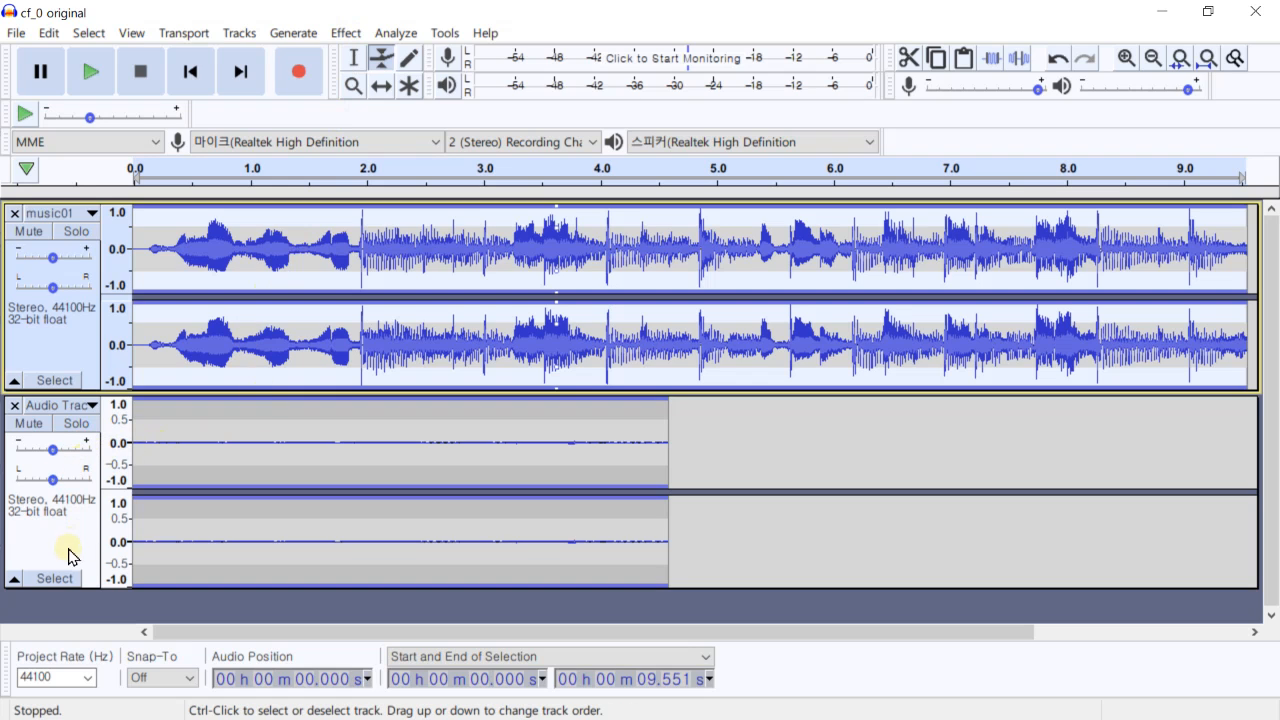
Delete all recorded audio from the second track and solo the emptied track.
left_click(58, 578)
key("Delete")
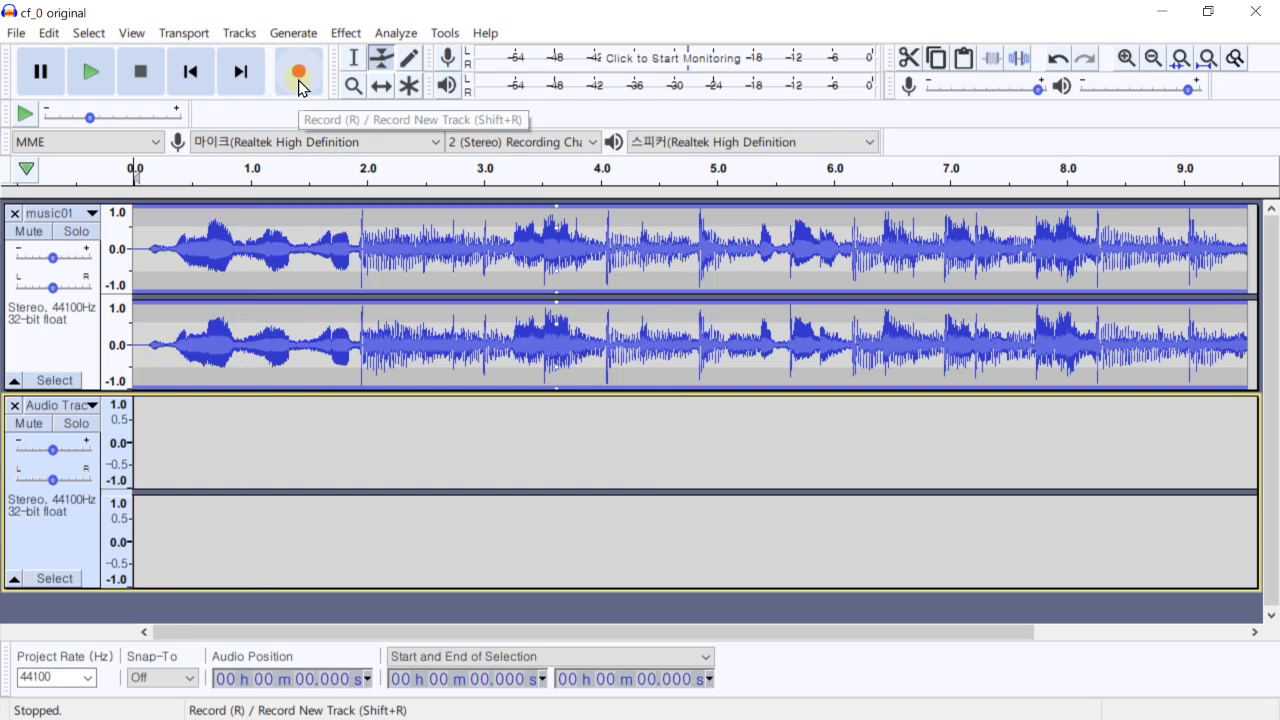
left_click(77, 424)
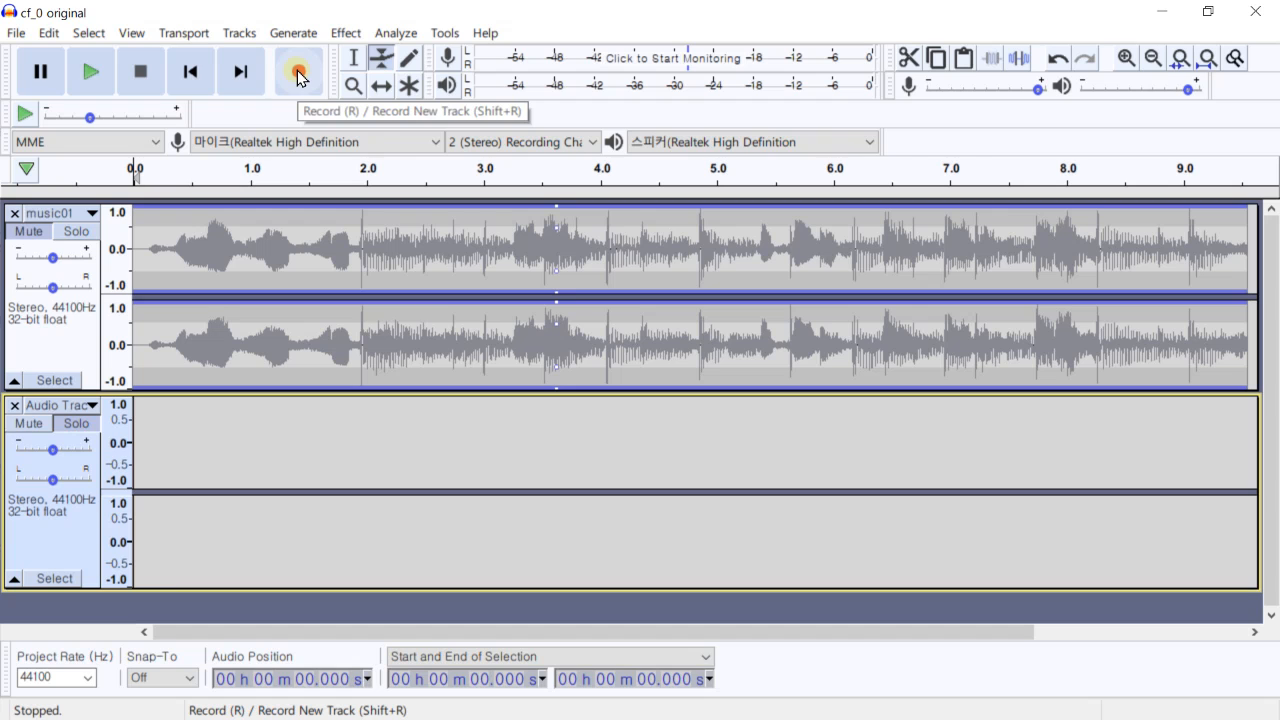
Record a new voice take of about 5.9 seconds on the soloed second track and play it back.
left_click(300, 79)
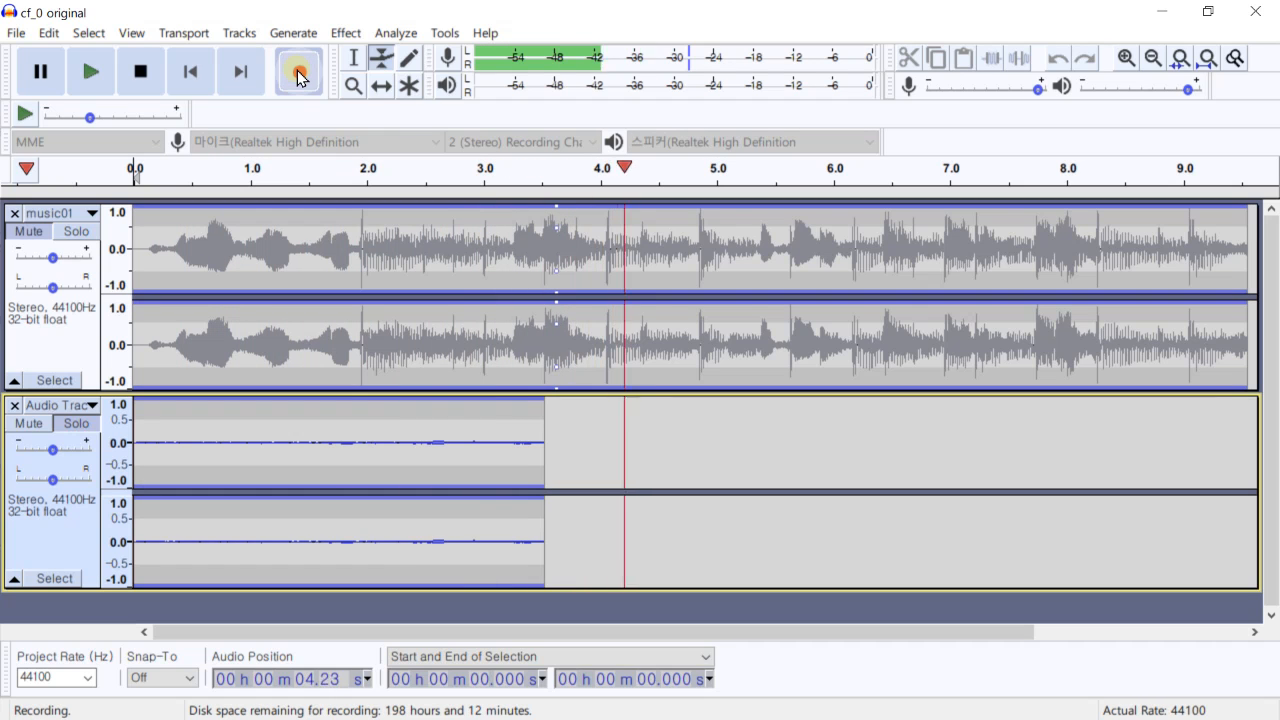
left_click(141, 72)
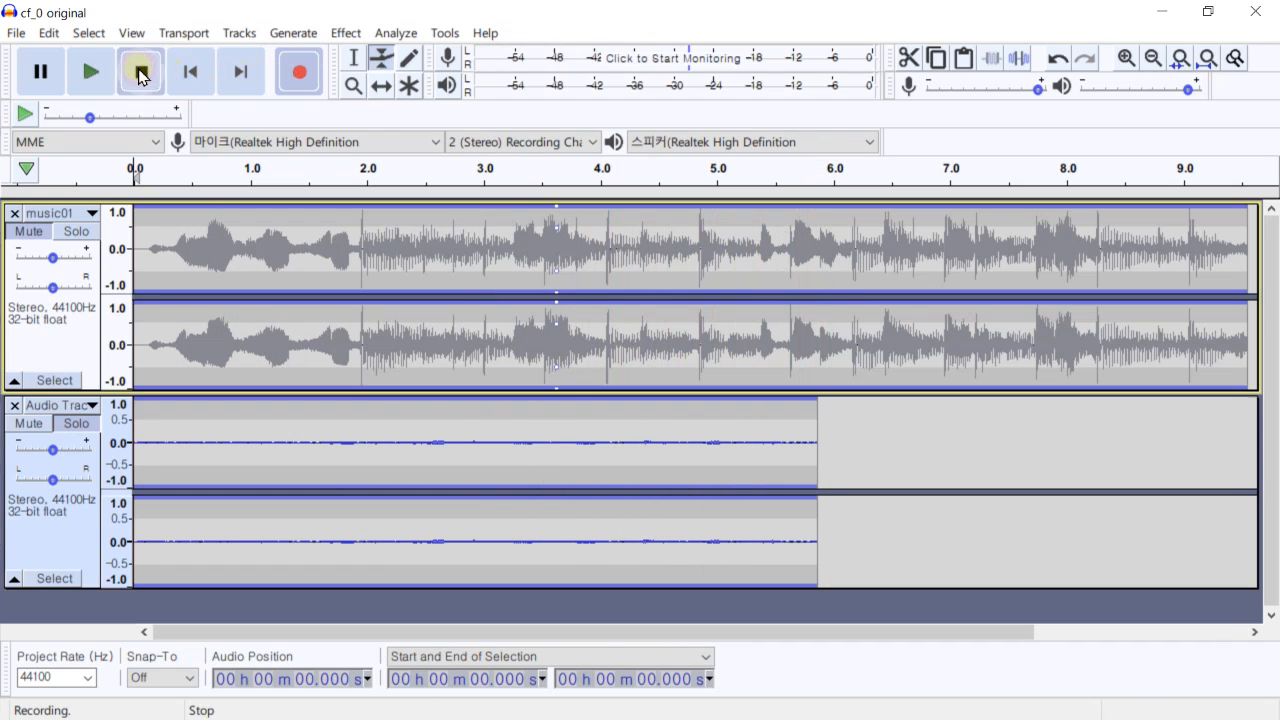
key("space")
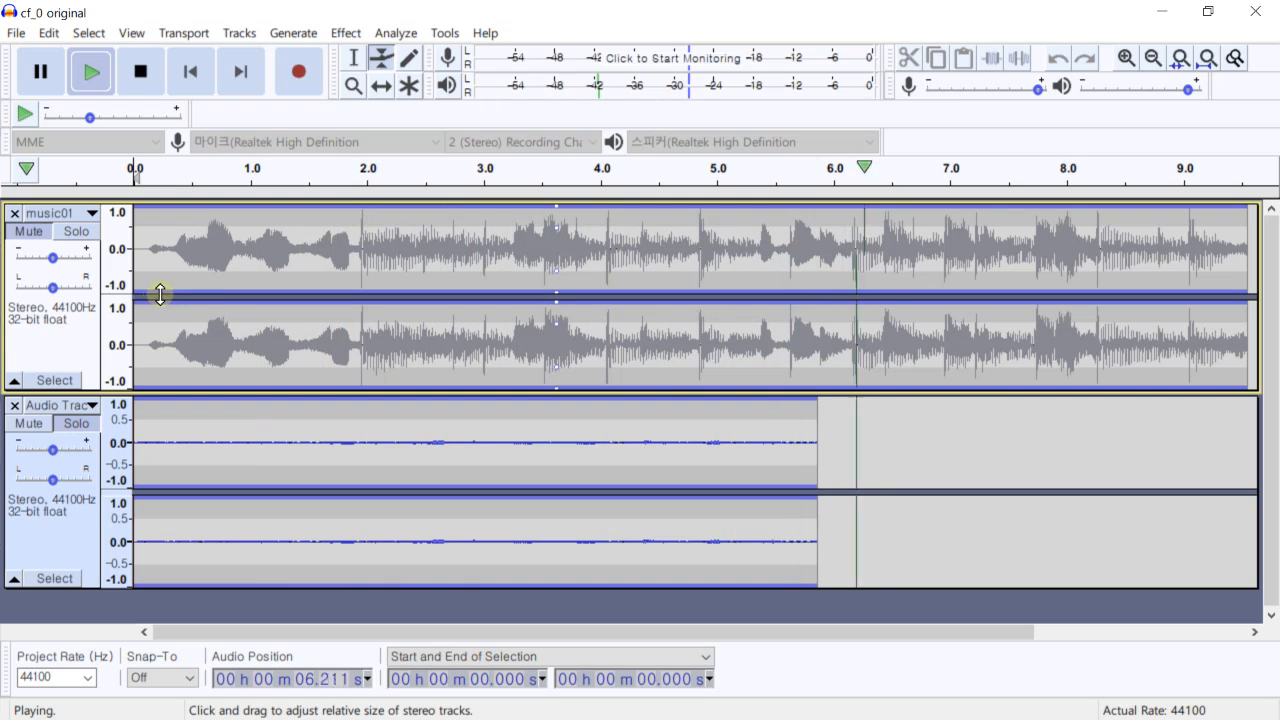
left_click(143, 72)
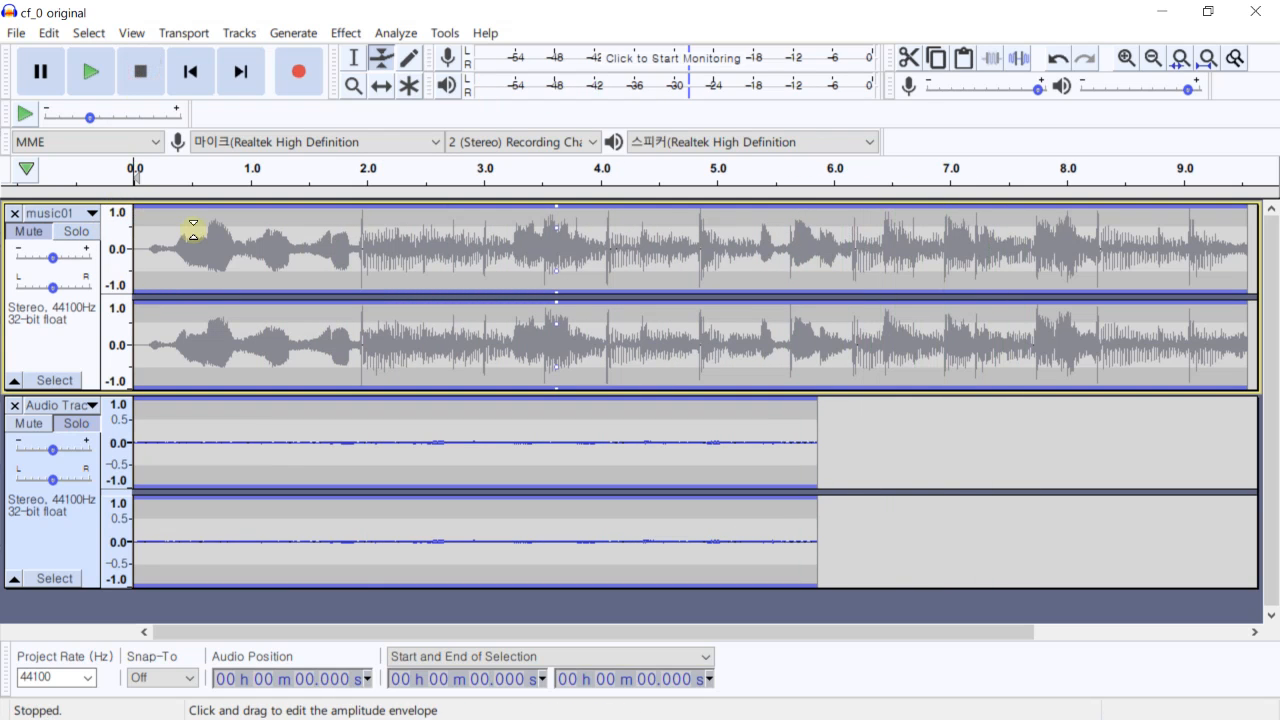
Unmute the music01 track and play the music together with the voice recording.
left_click(30, 232)
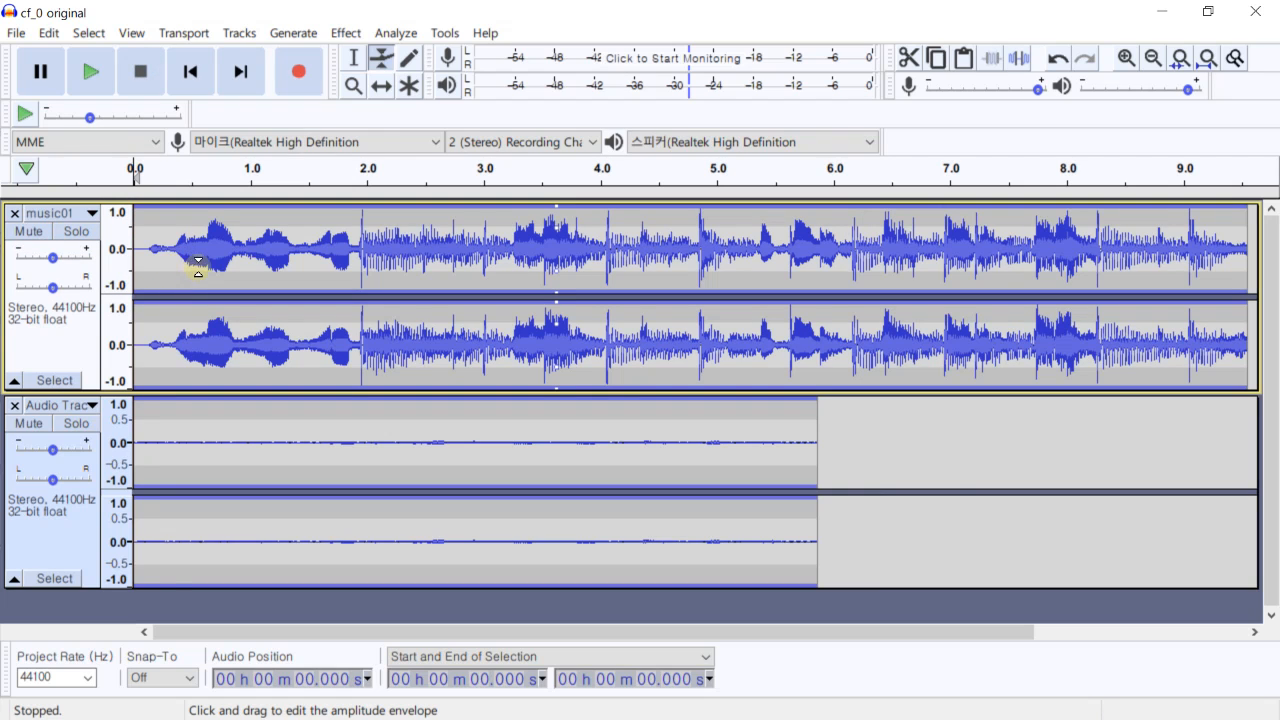
key("space")
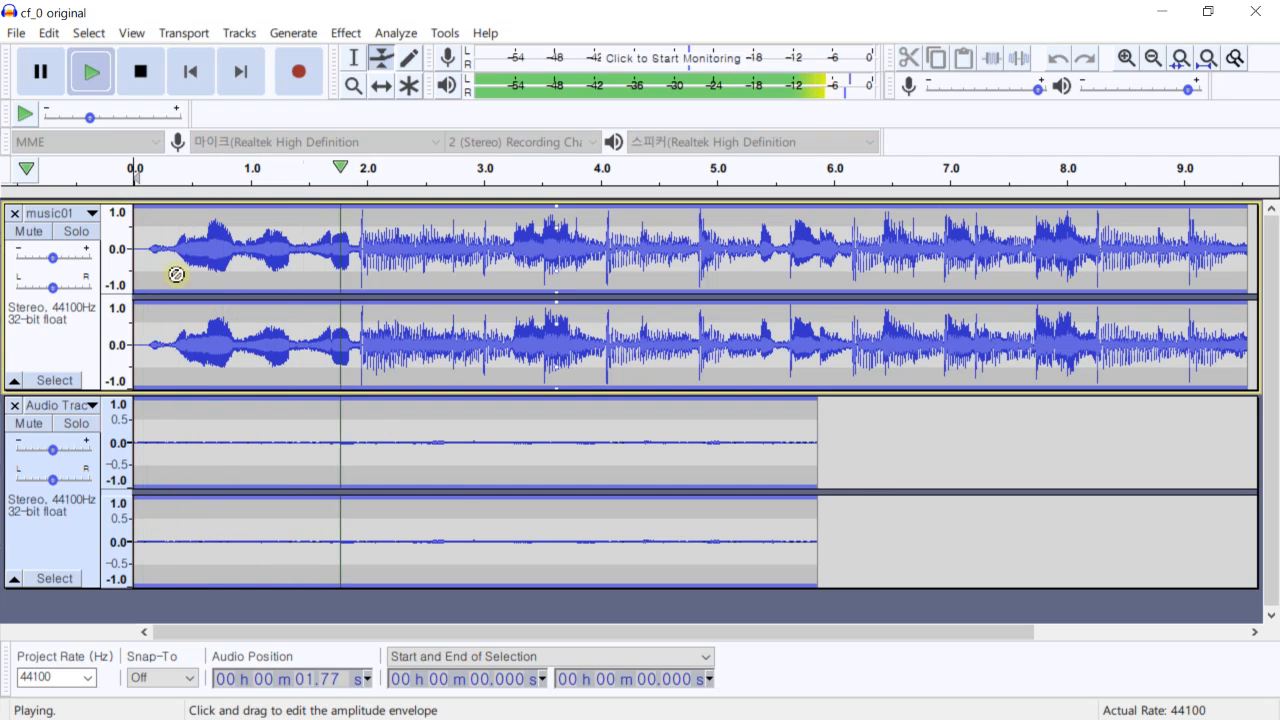
left_click(141, 76)
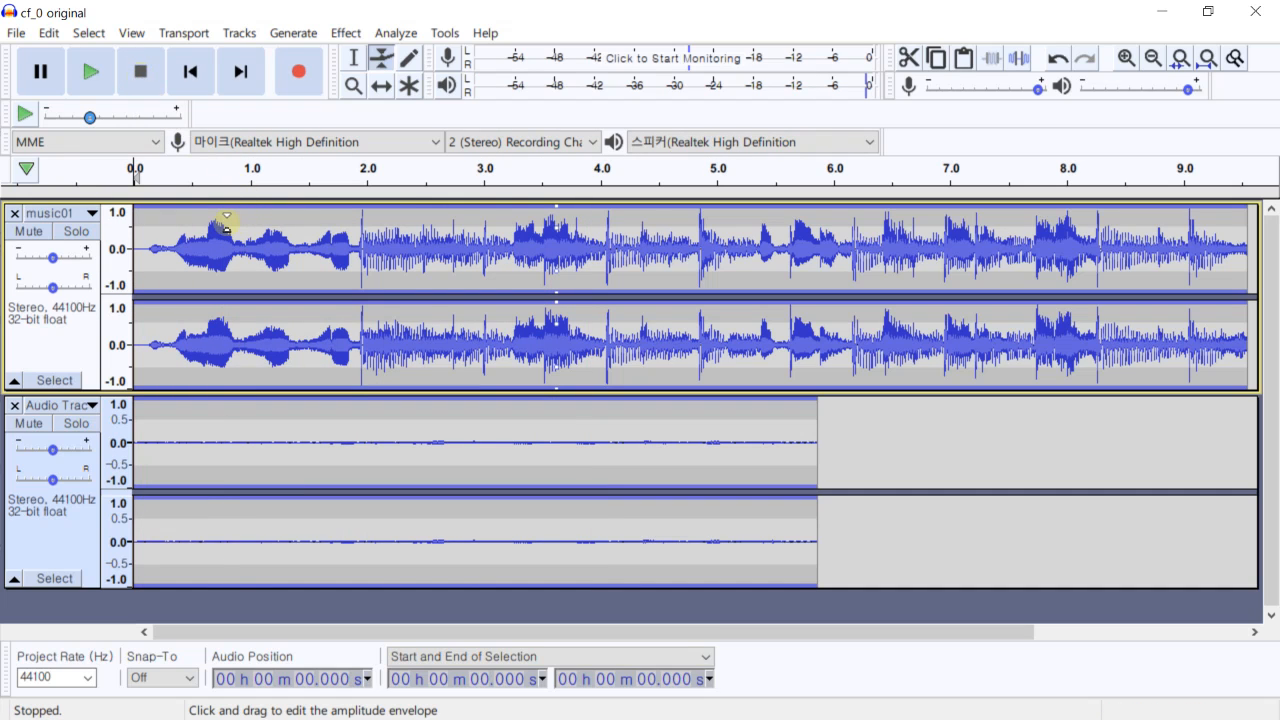
Try lowering the voice track's level with an Envelope control point at about 2.8 seconds, and undo the lowering.
left_click(353, 58)
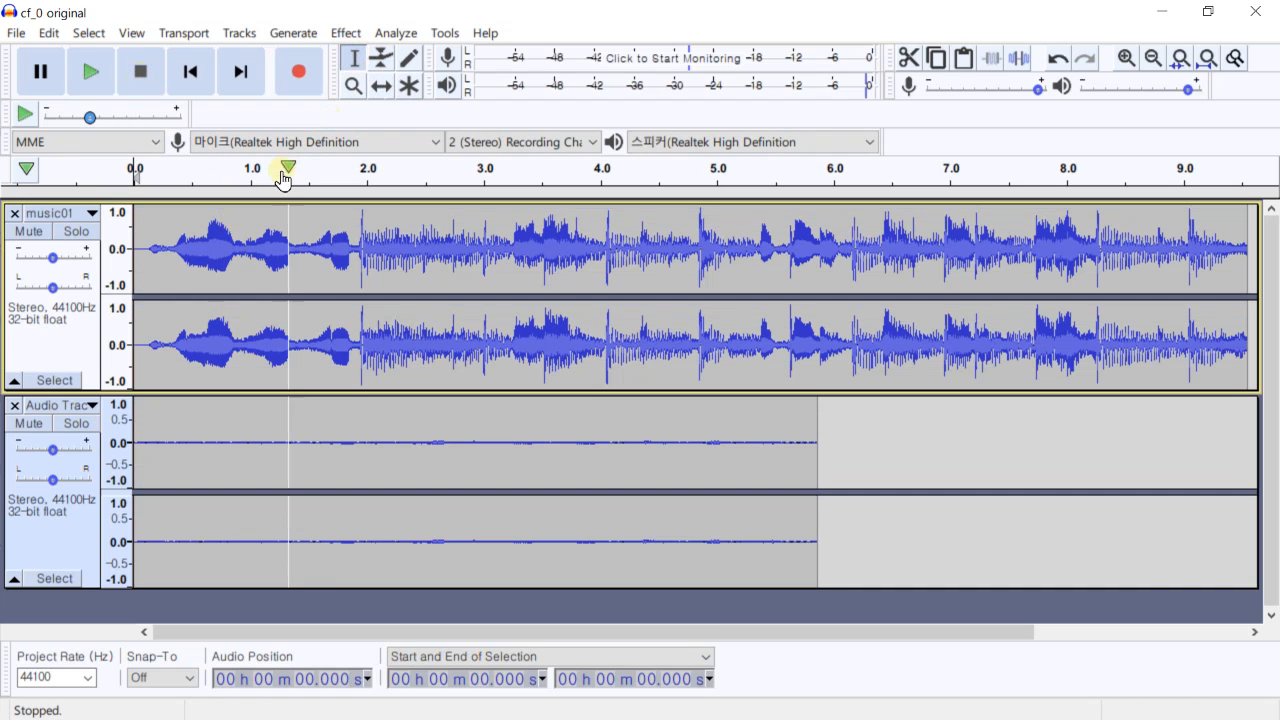
left_click(55, 578)
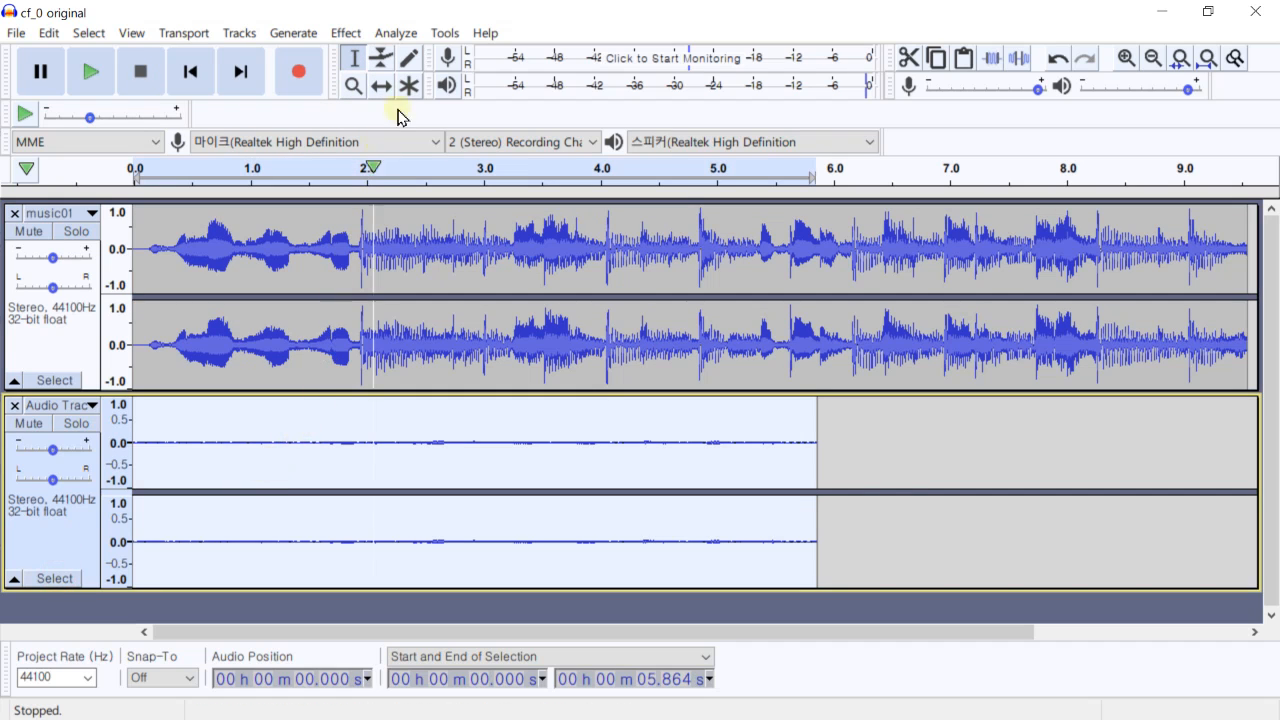
left_click(381, 58)
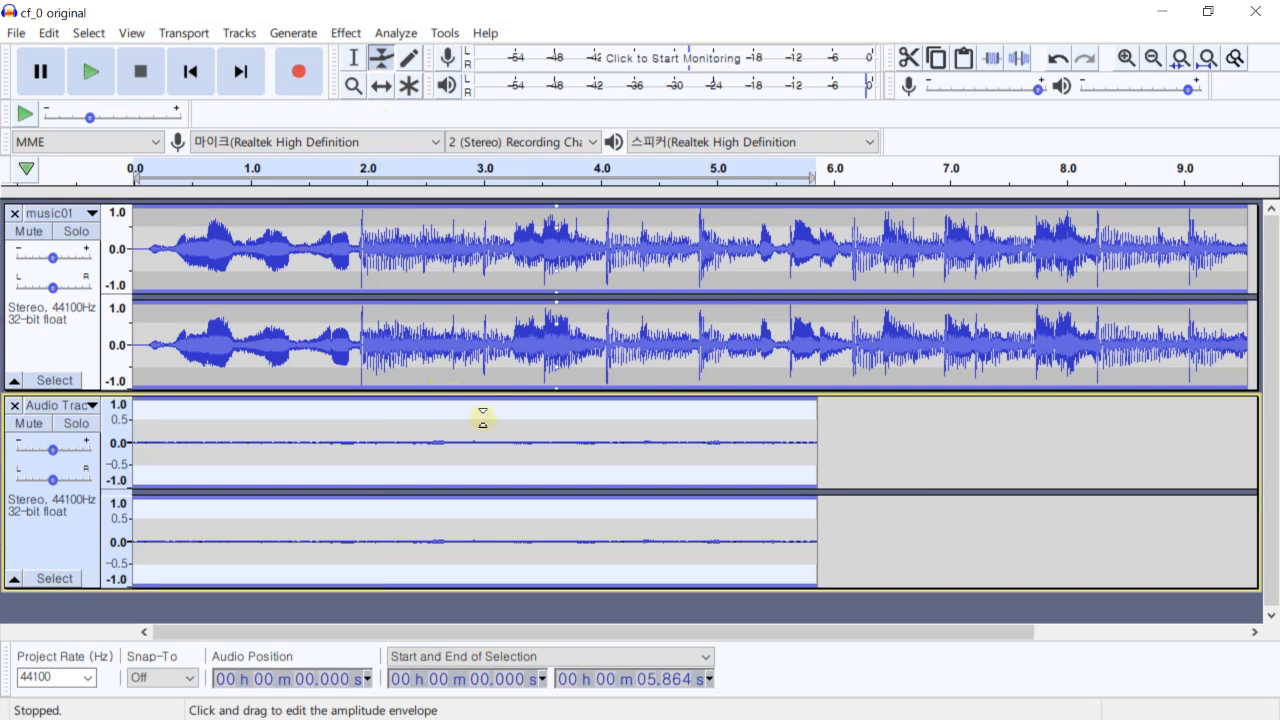
mouse_move(459, 404)
left_mouse_down()
mouse_move(466, 420)
mouse_move(464, 408)
left_mouse_up()
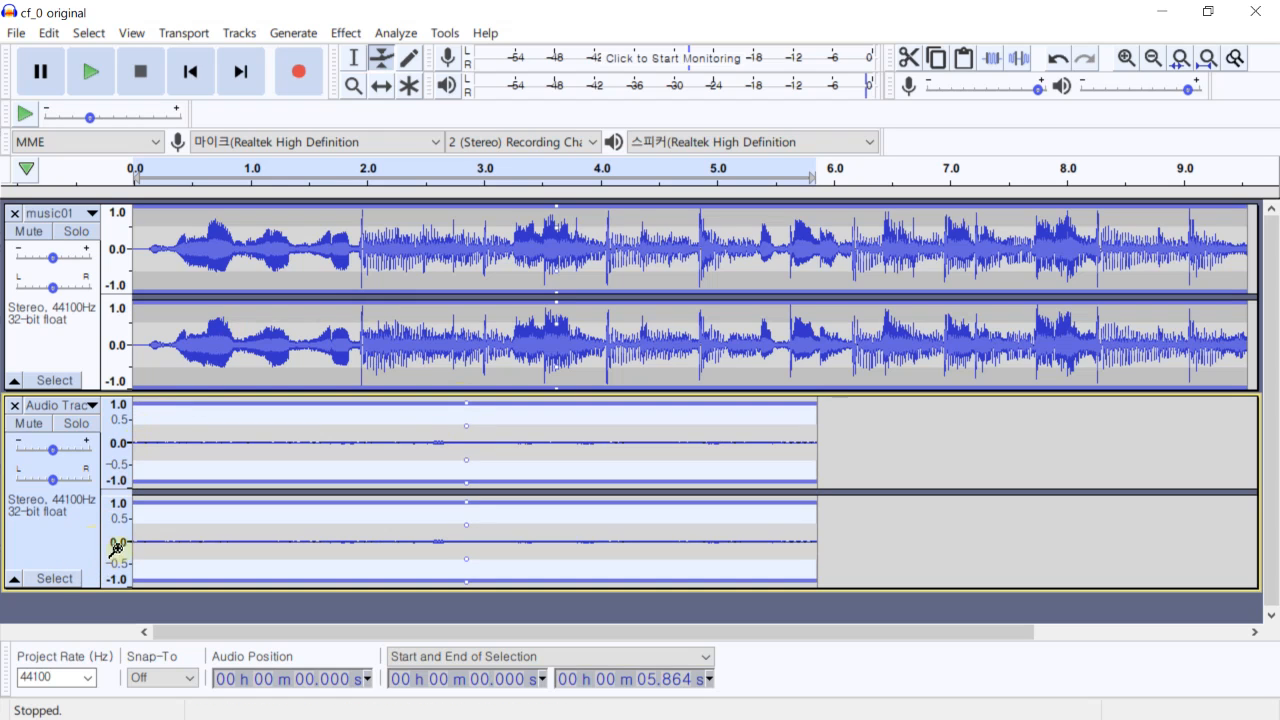
key("ctrl+z")
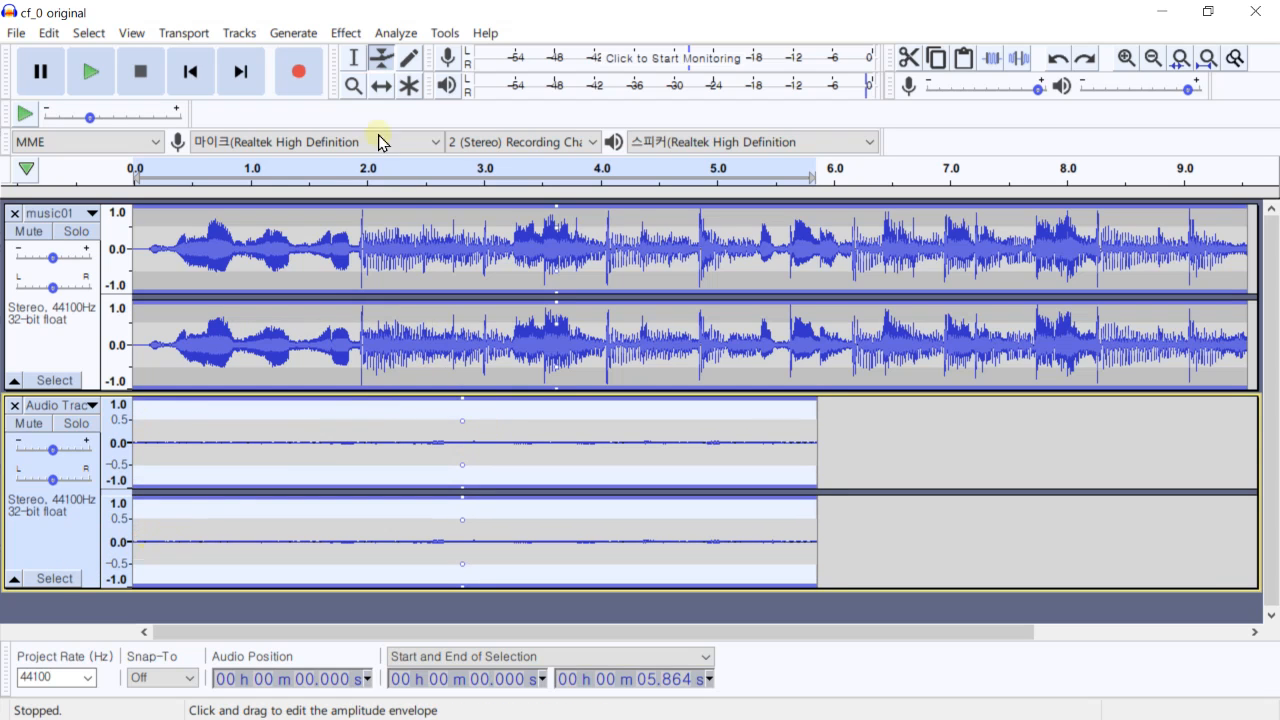
Select the whole voice recording and apply Amplify with an amplification of 15 dB.
left_click(354, 58)
left_click(41, 580)
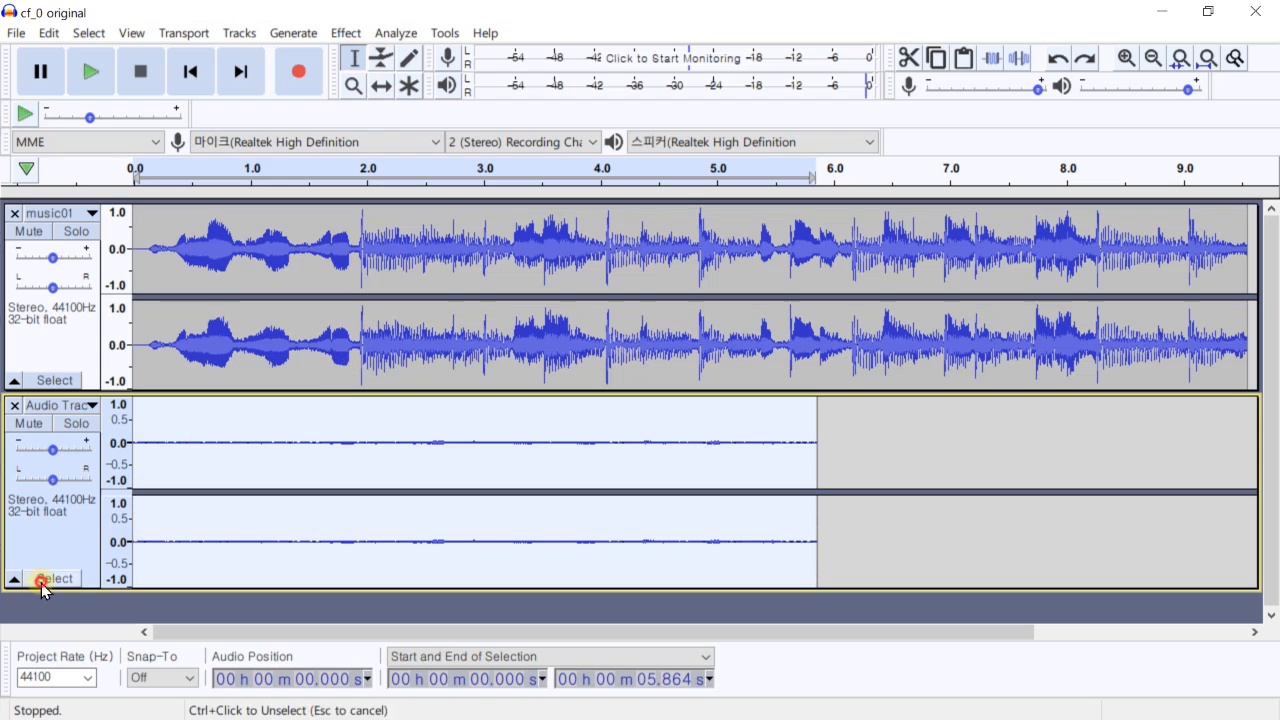
left_click(345, 33)
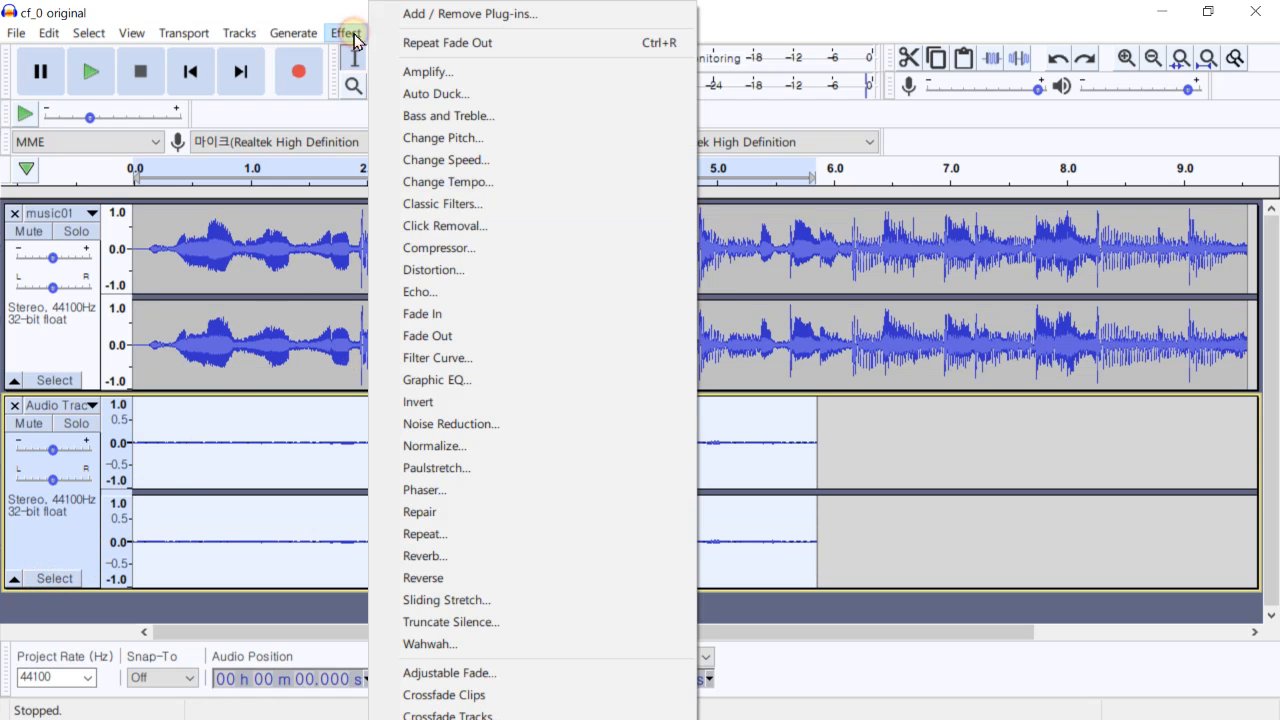
left_click(425, 76)
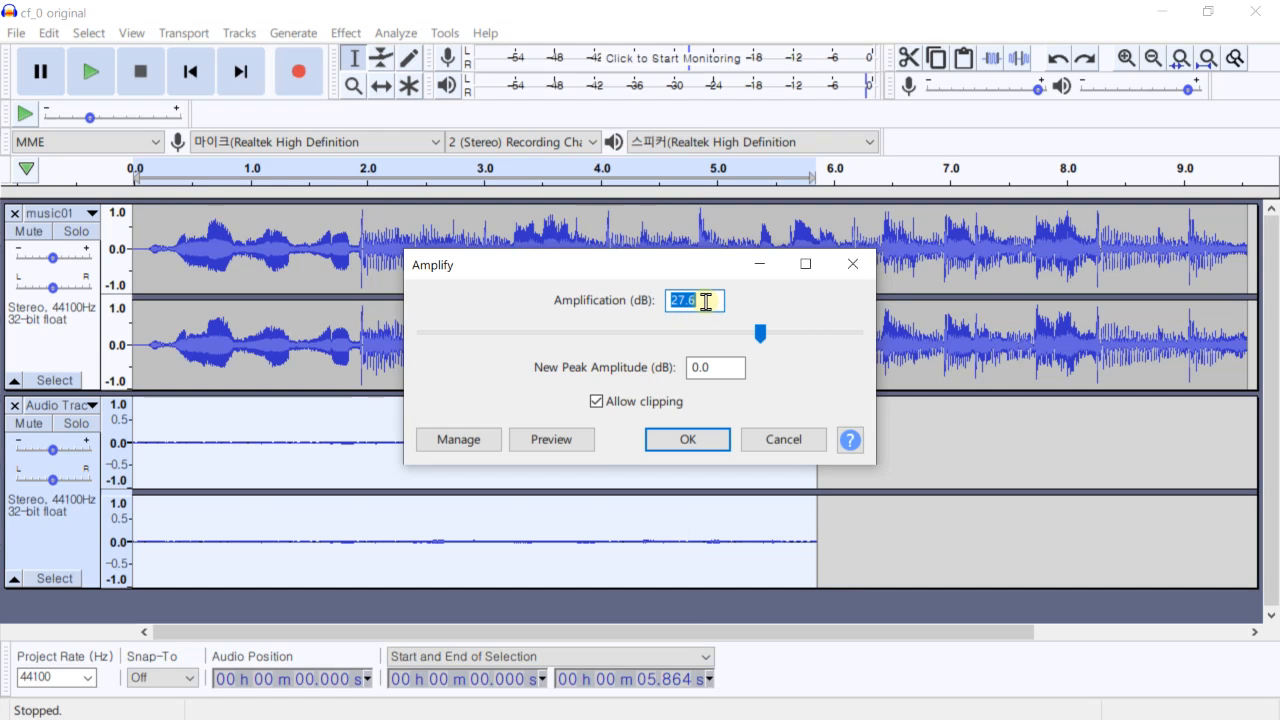
type("15")
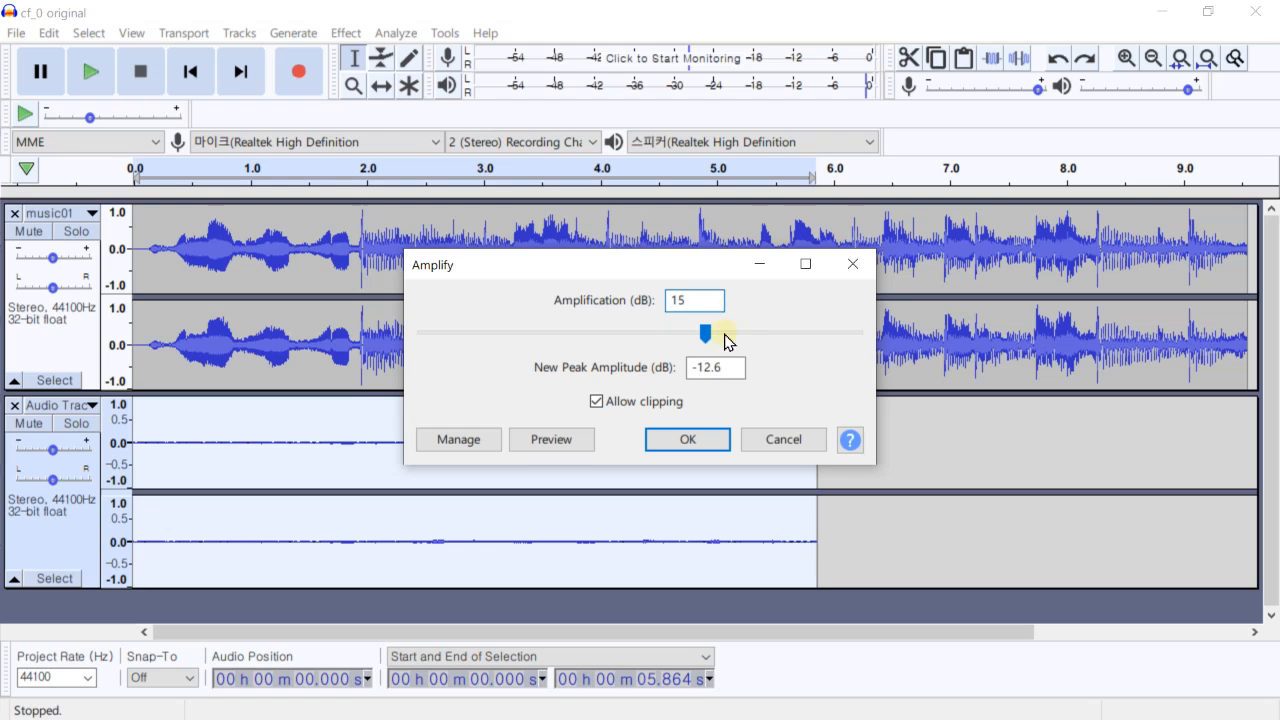
left_click(707, 433)
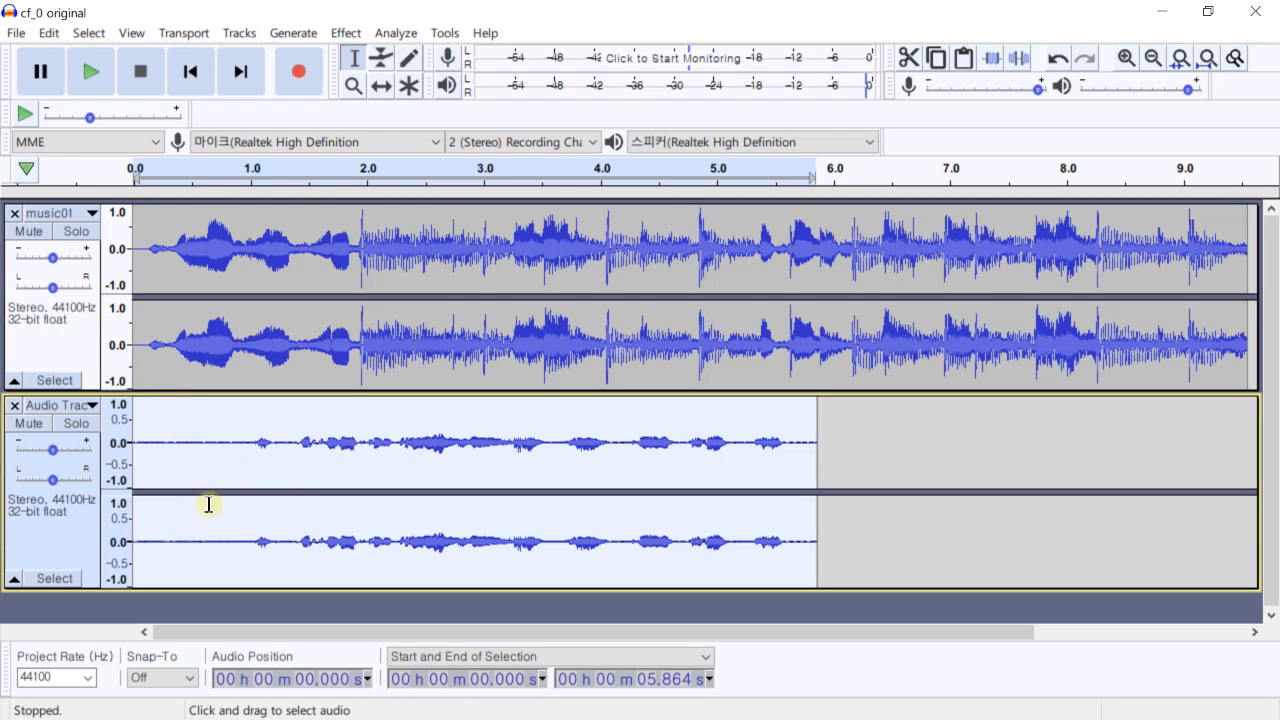
Play the music01 track and the amplified voice recording together from the start, and stop playback.
key("ctrl+shift+a")
key("space")
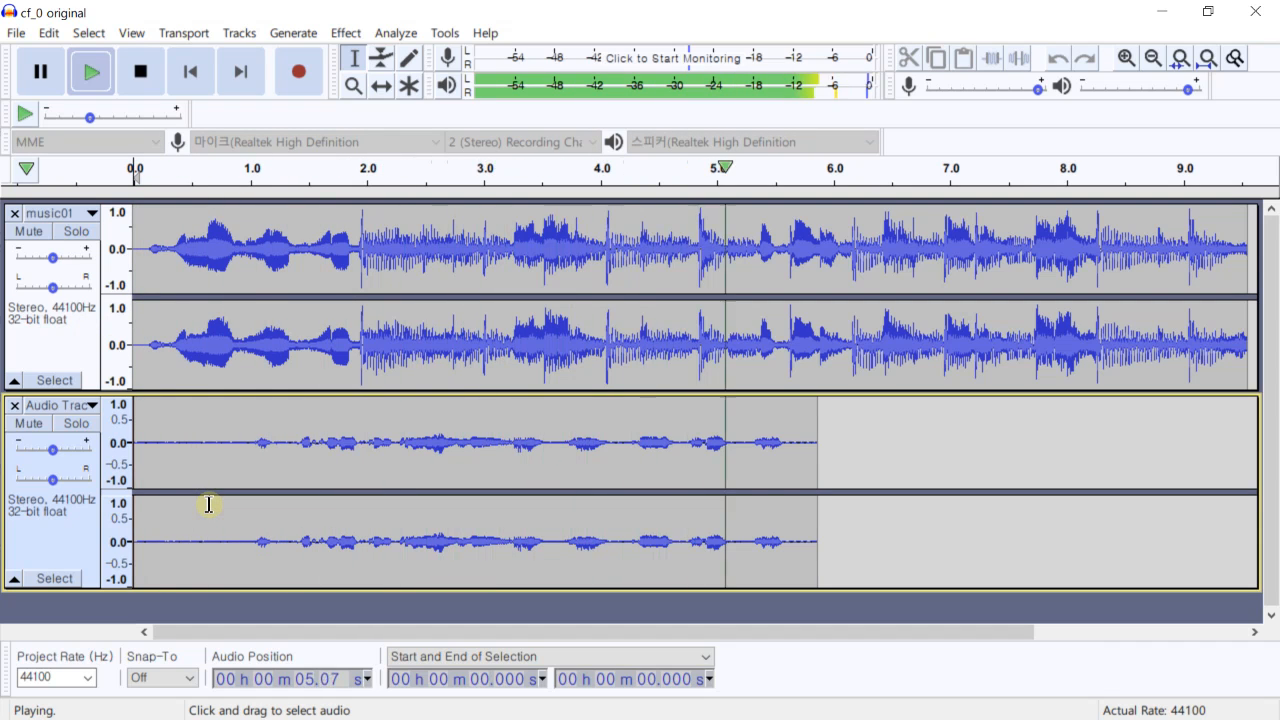
key("space")
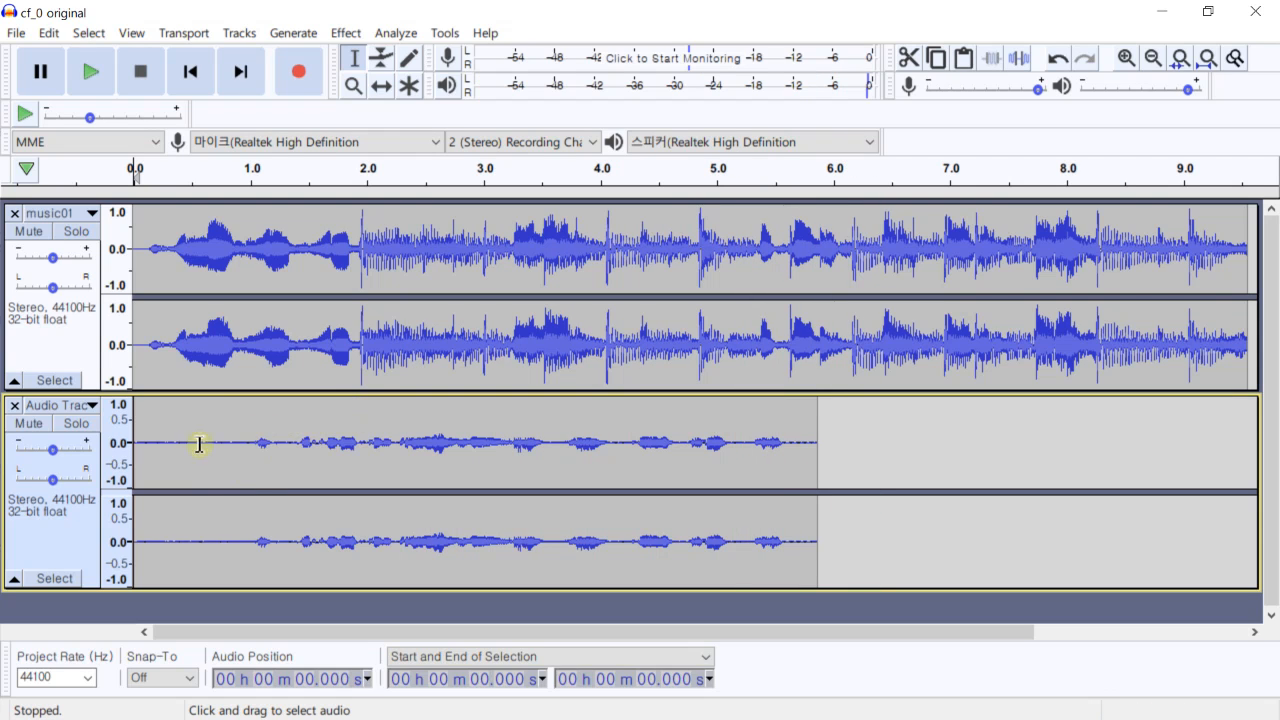
Select the whole voice recording and undo its 15 dB amplification.
left_click(55, 578)
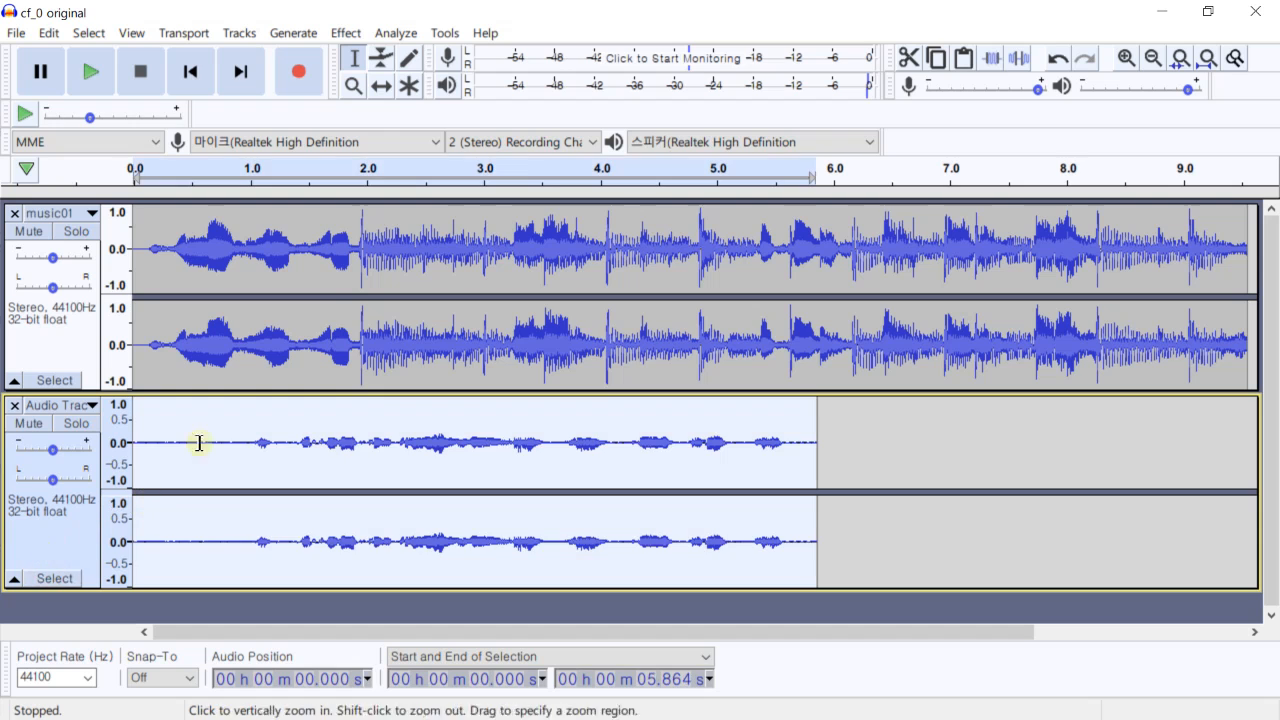
left_click(346, 33)
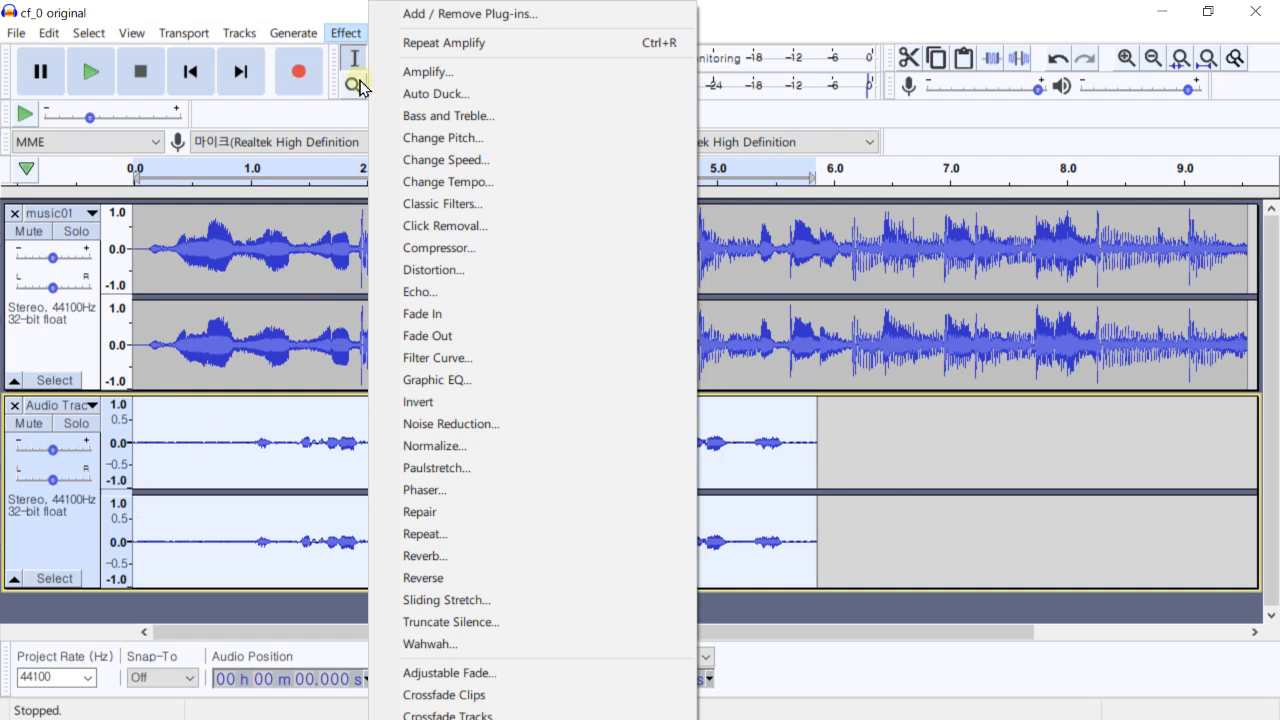
left_click(902, 433)
key("ctrl+z")
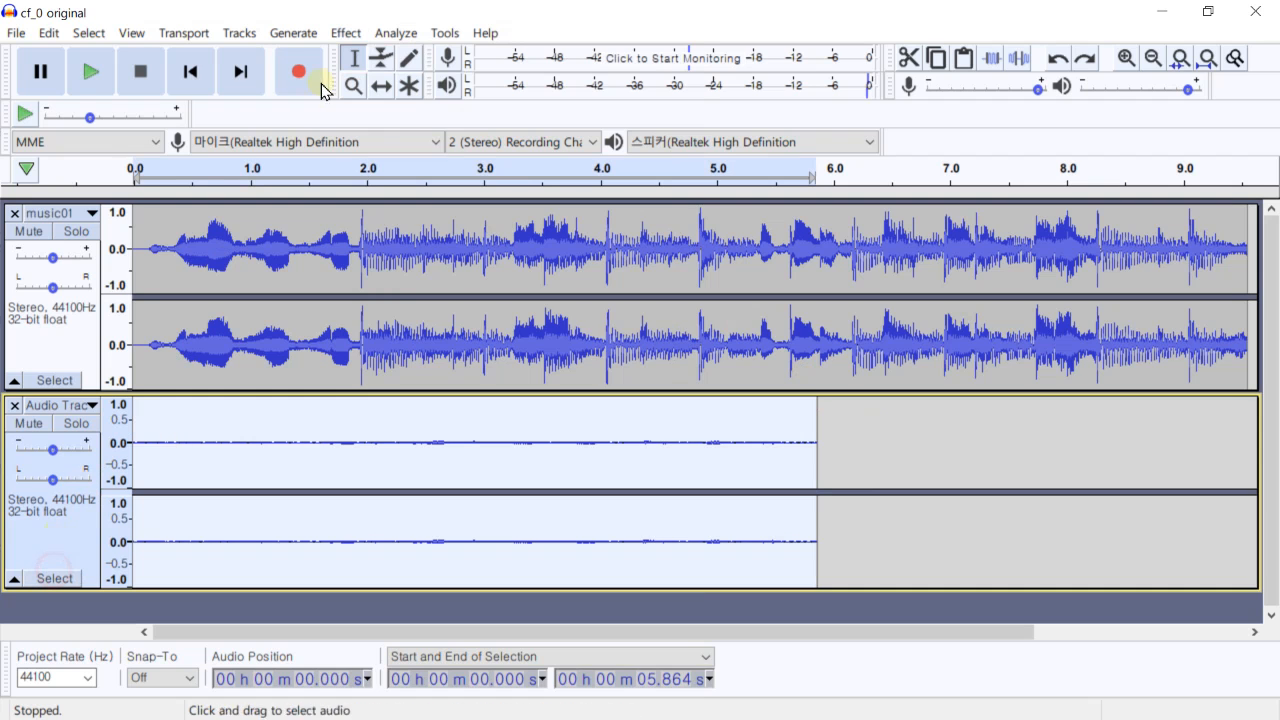
left_click(305, 38)
mouse_move(338, 38)
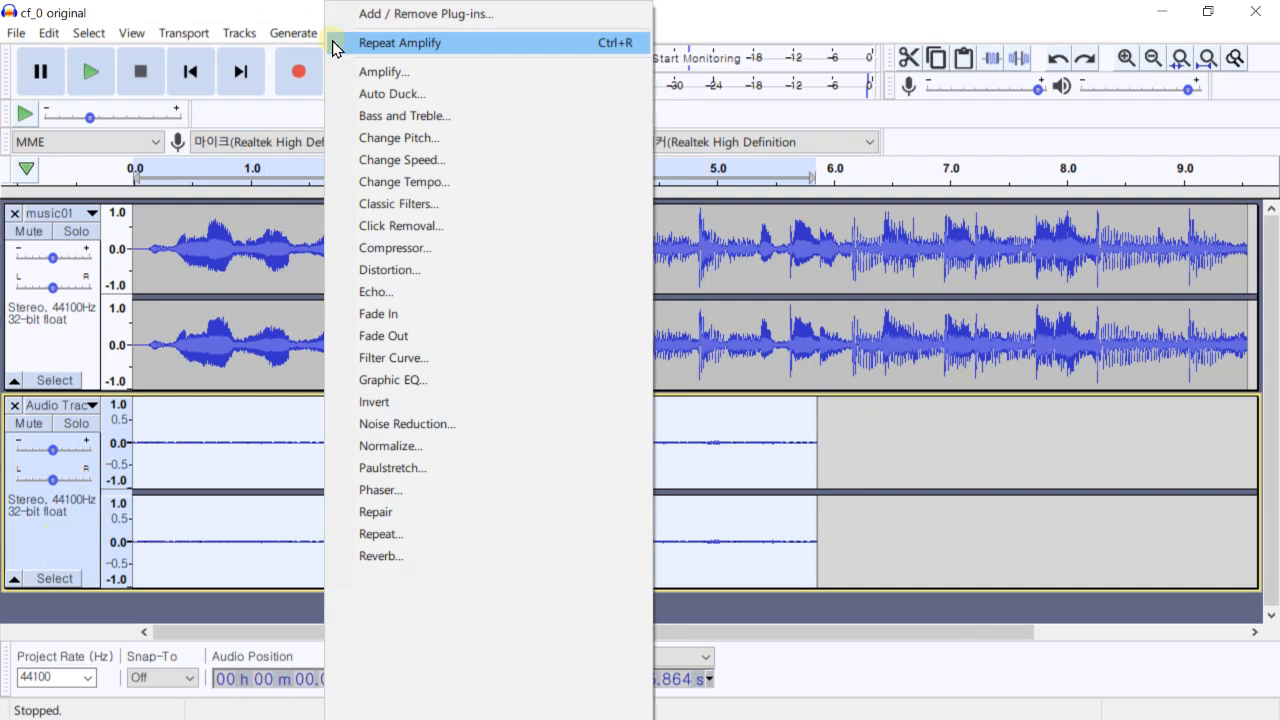
left_click(362, 93)
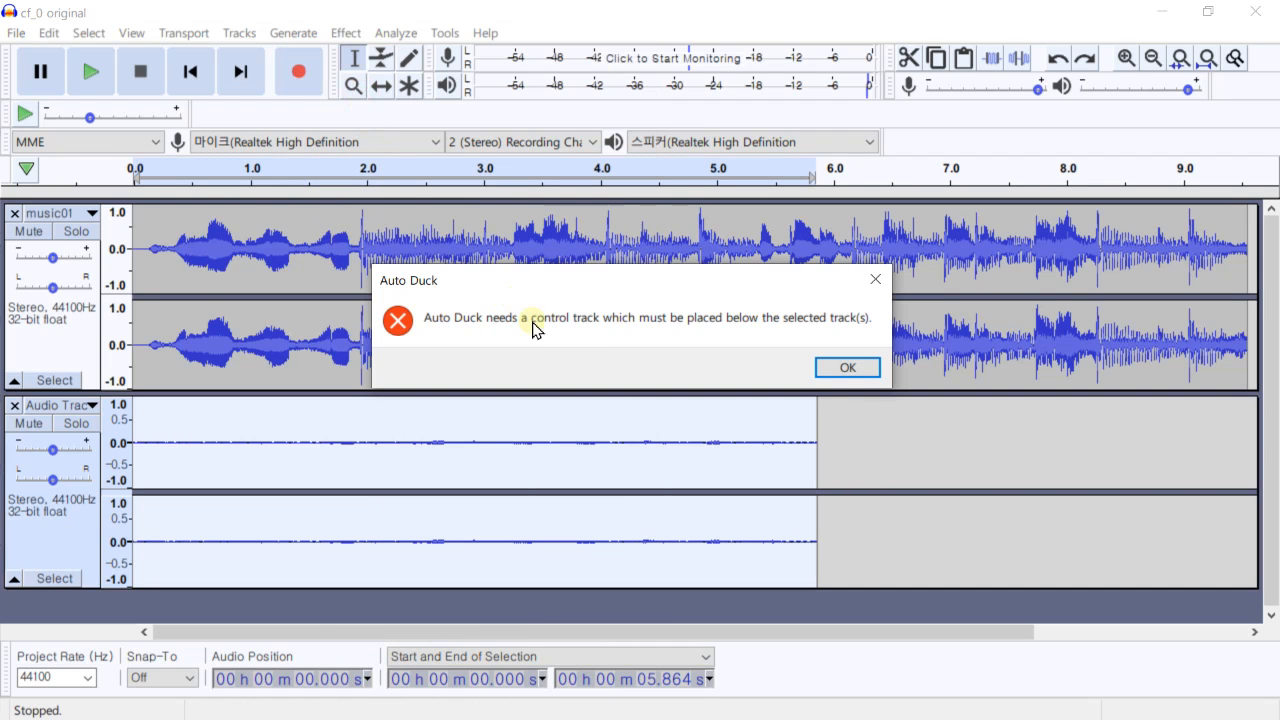
left_click(837, 368)
Apply Amplify with an amplification of 10 dB to the selected voice recording and play it back.
left_click(345, 33)
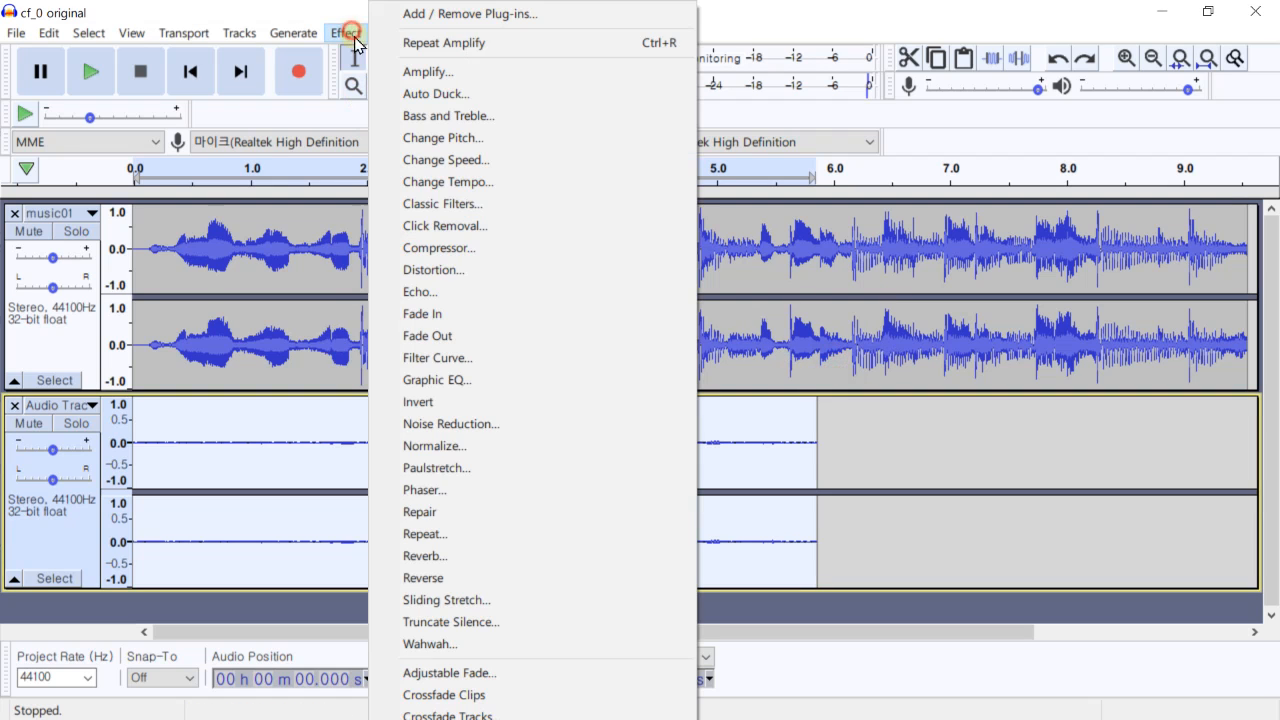
left_click(411, 72)
type("10")
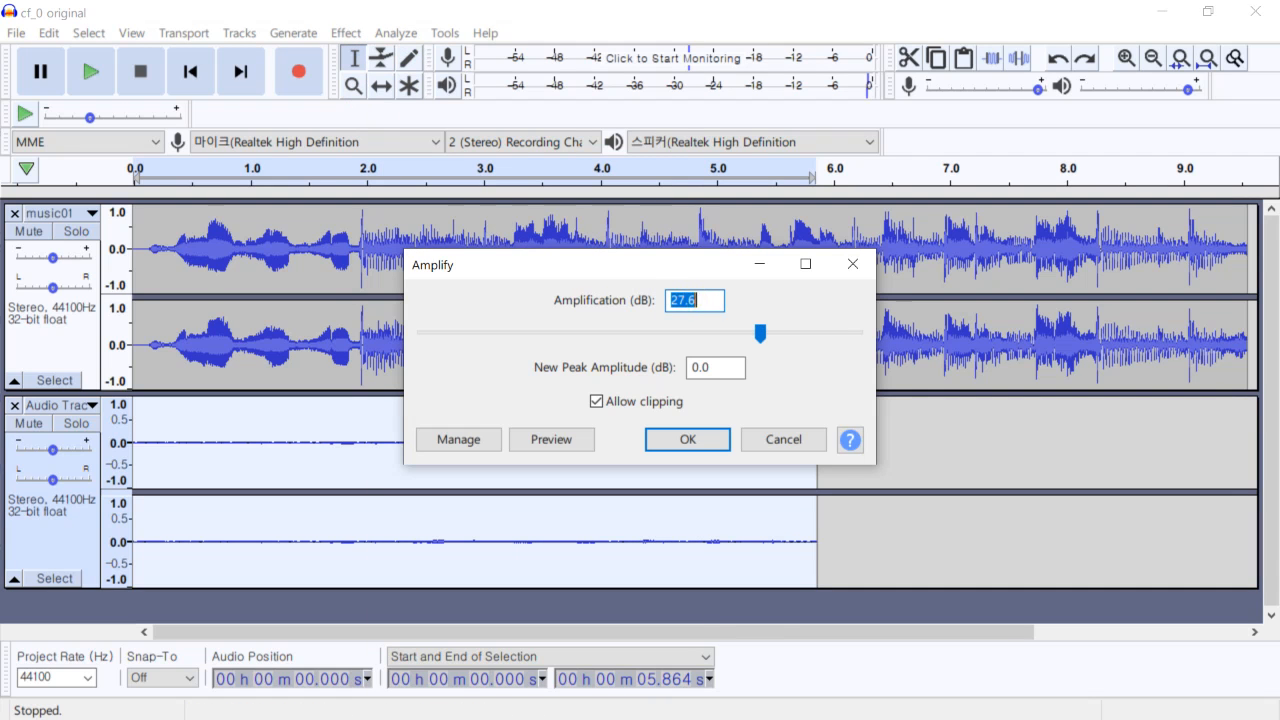
left_click(707, 446)
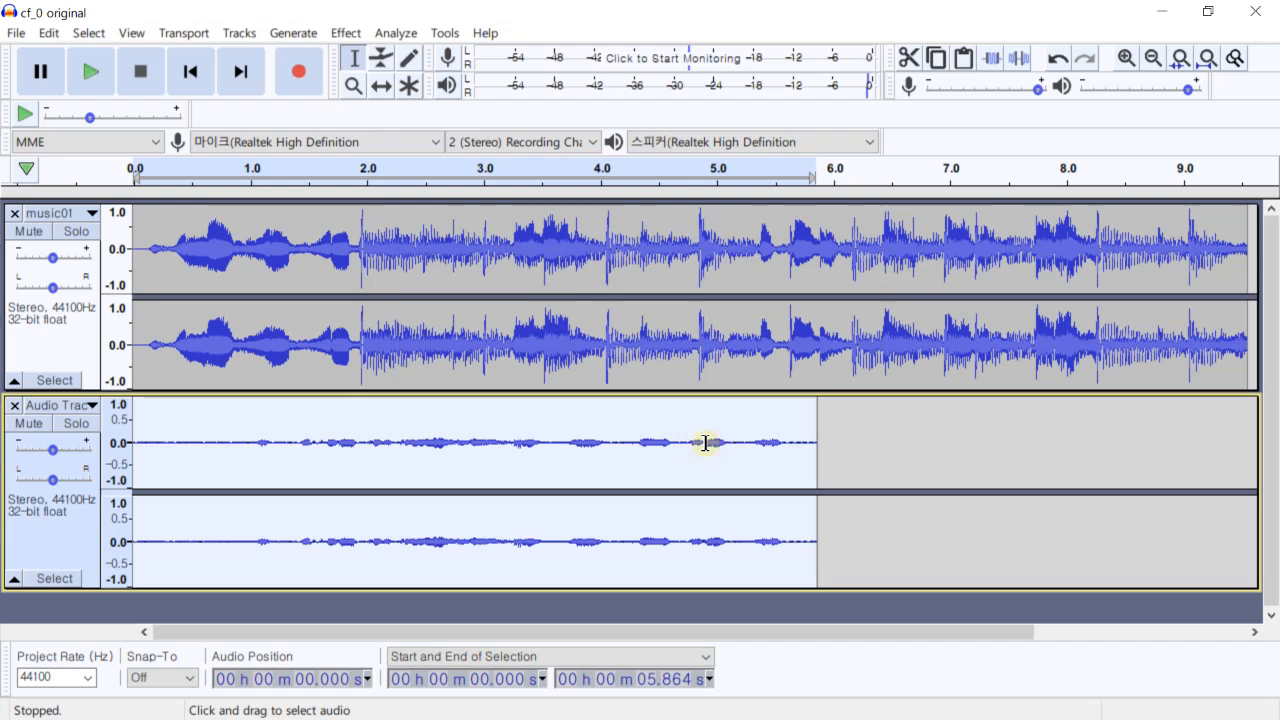
key("space")
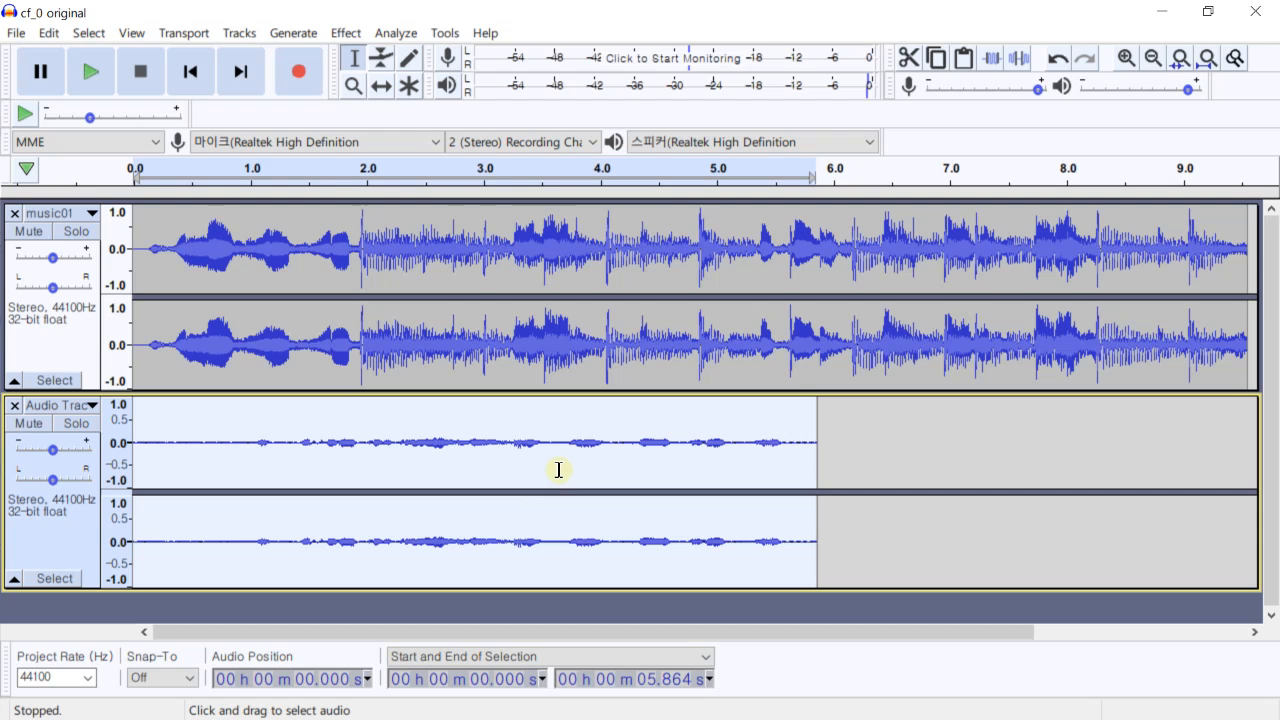
Delete about the first 3.6 seconds of the voice recording and shift the remaining clip to start at about 2 seconds.
left_click_drag(558, 469, 82, 490)
key("Delete")
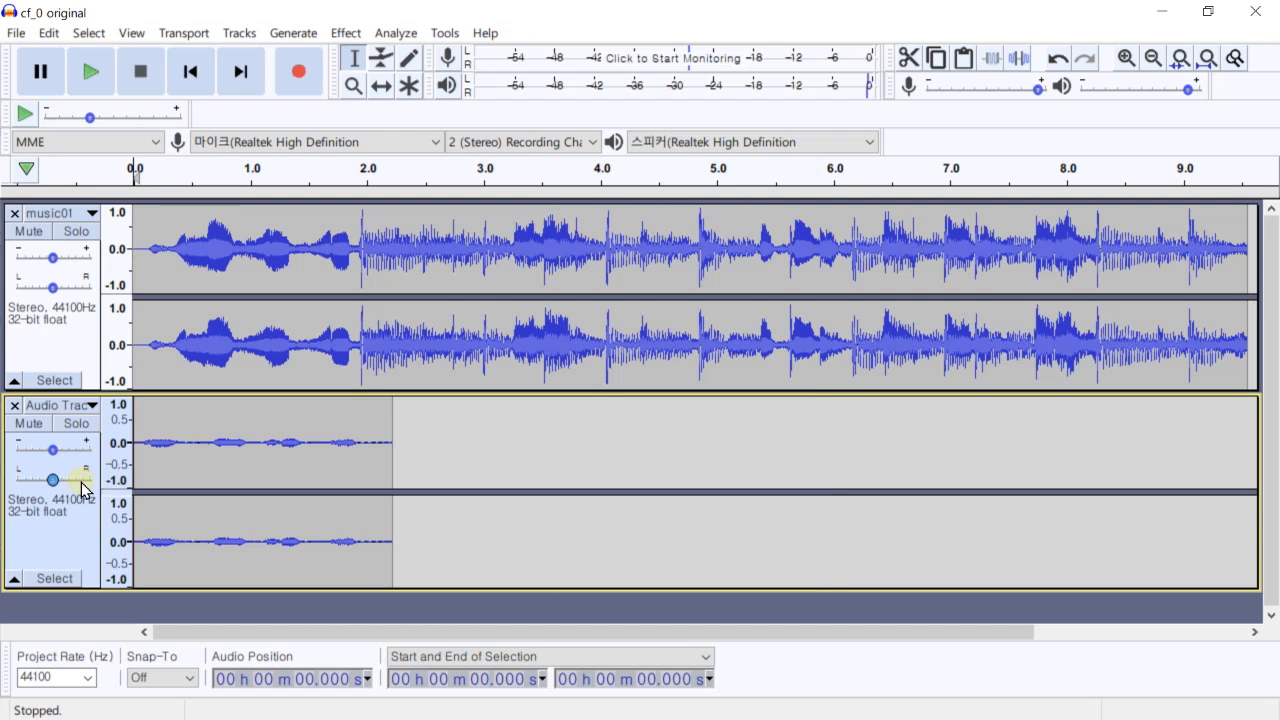
left_click(381, 86)
left_click_drag(260, 424, 492, 427)
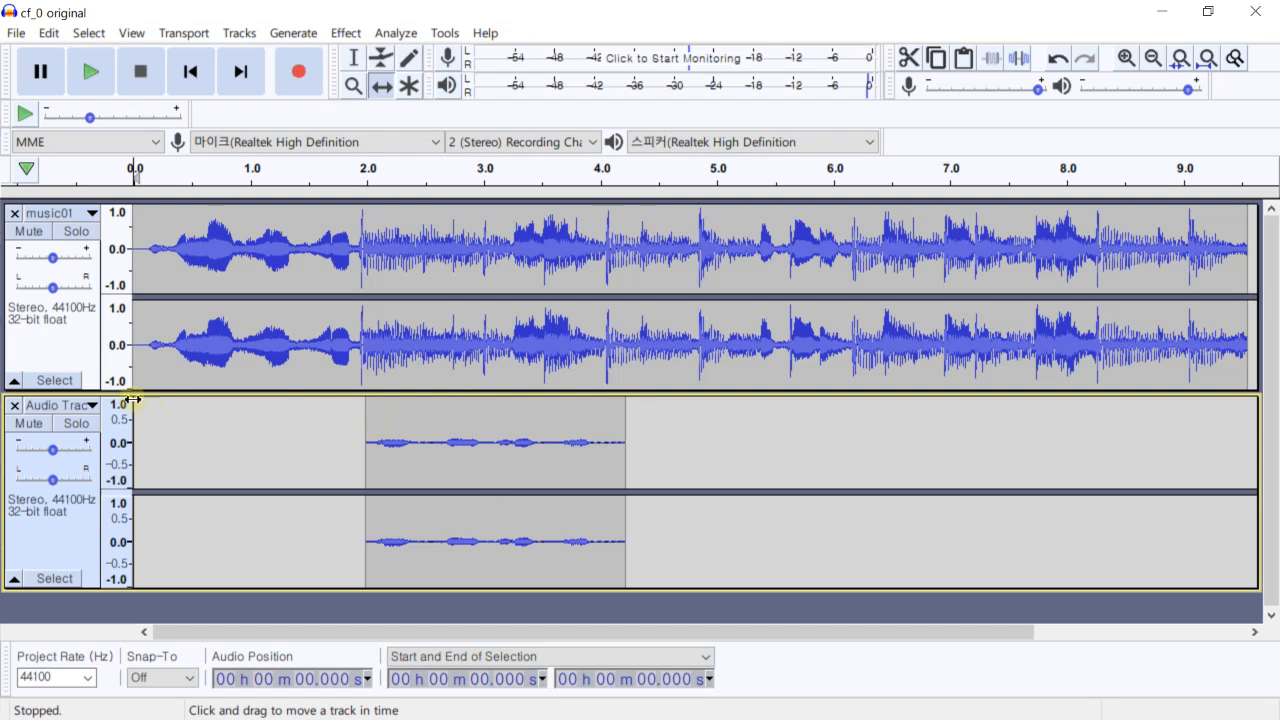
Select the whole music01 track and apply Auto Duck with a duck amount of -10 dB.
left_click(68, 384)
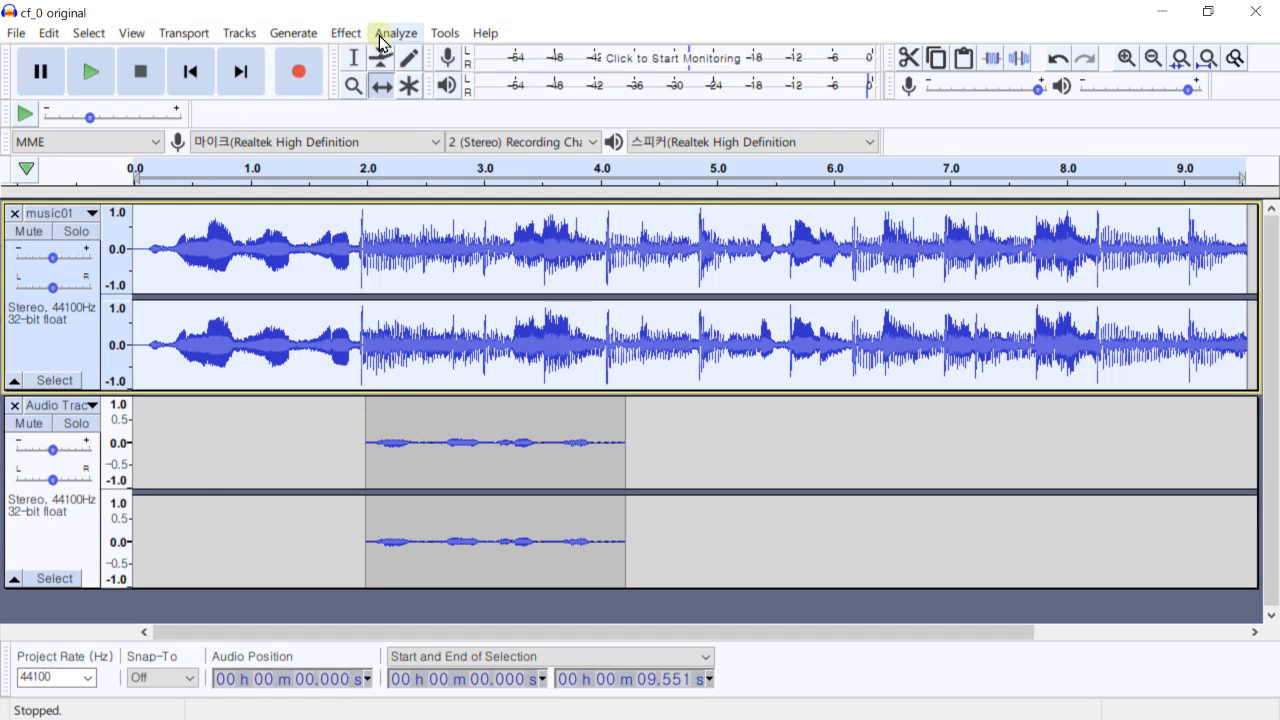
left_click(346, 33)
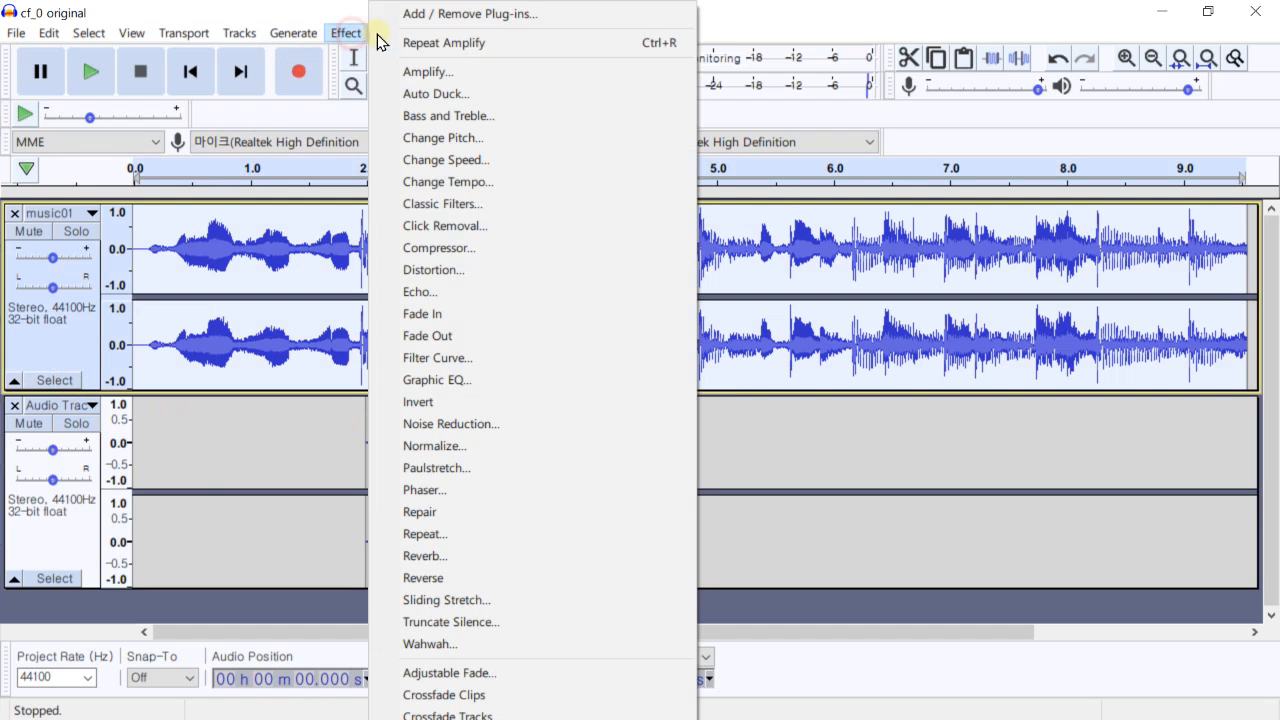
left_click(425, 94)
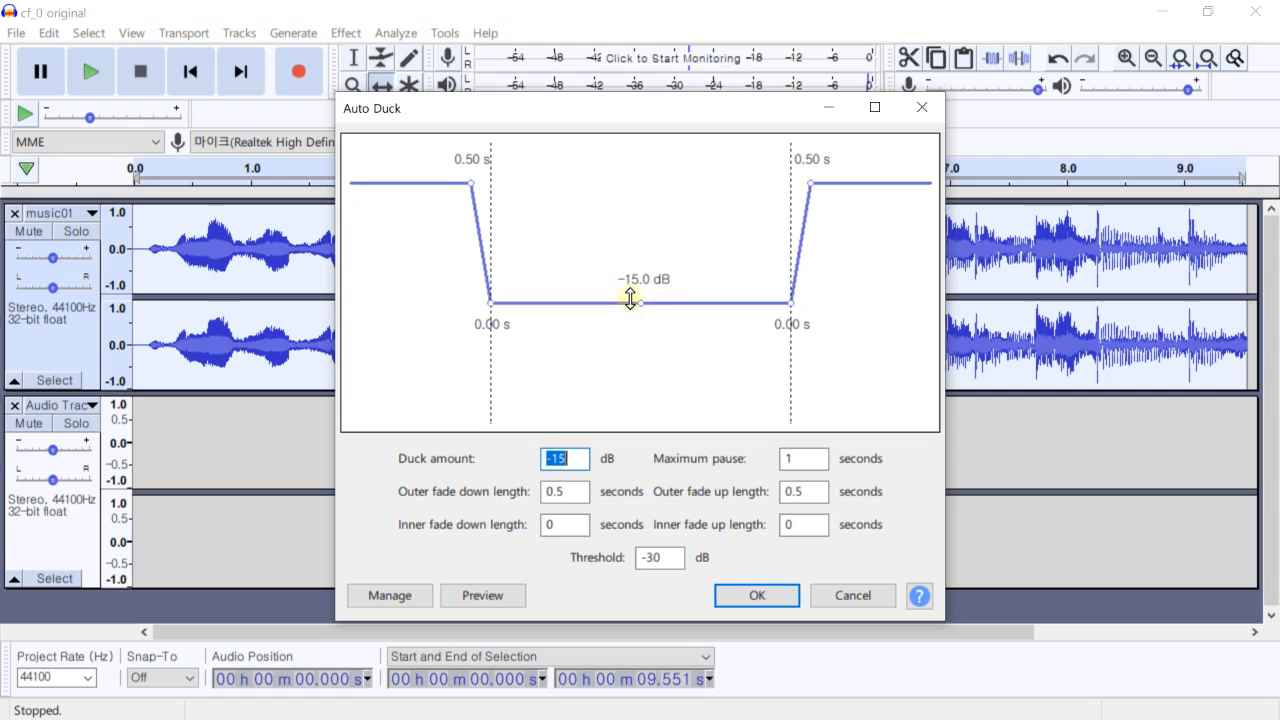
left_click_drag(645, 307, 660, 271)
left_click(579, 457)
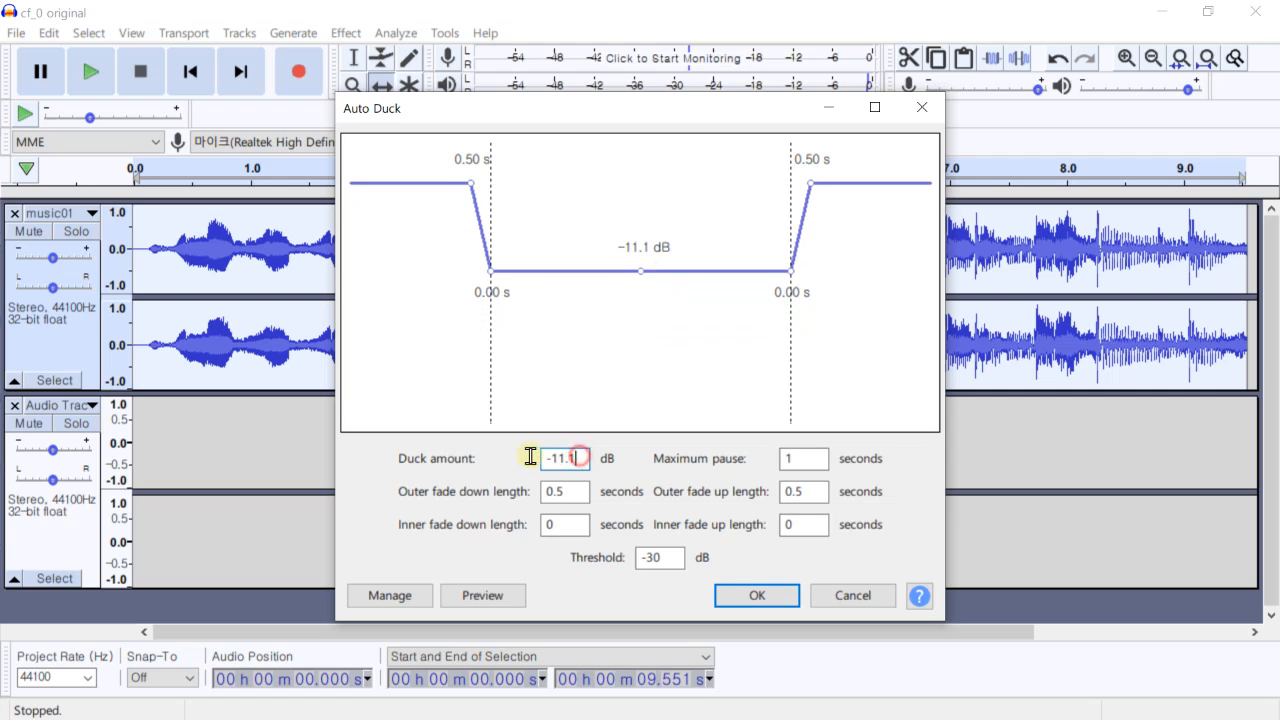
type("-10")
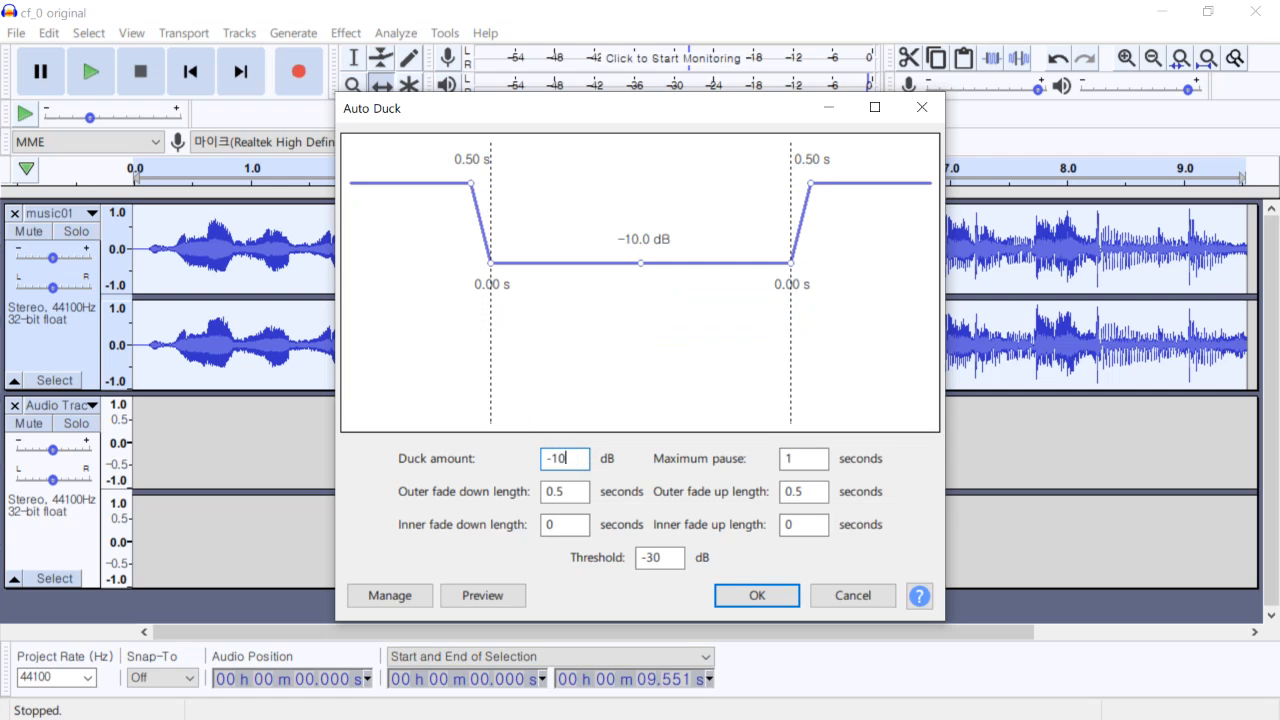
left_click(757, 595)
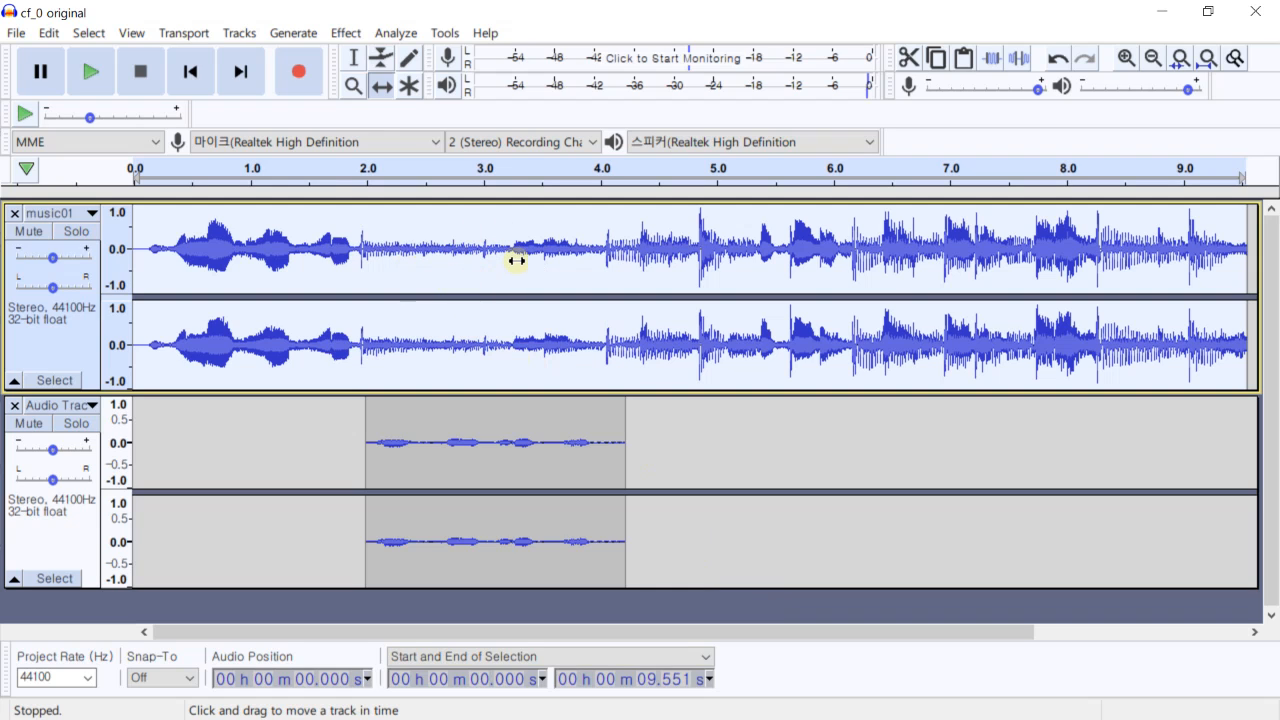
Undo and redo the Auto Duck on music01 for comparison, and play both tracks from the start.
key("ctrl+z")
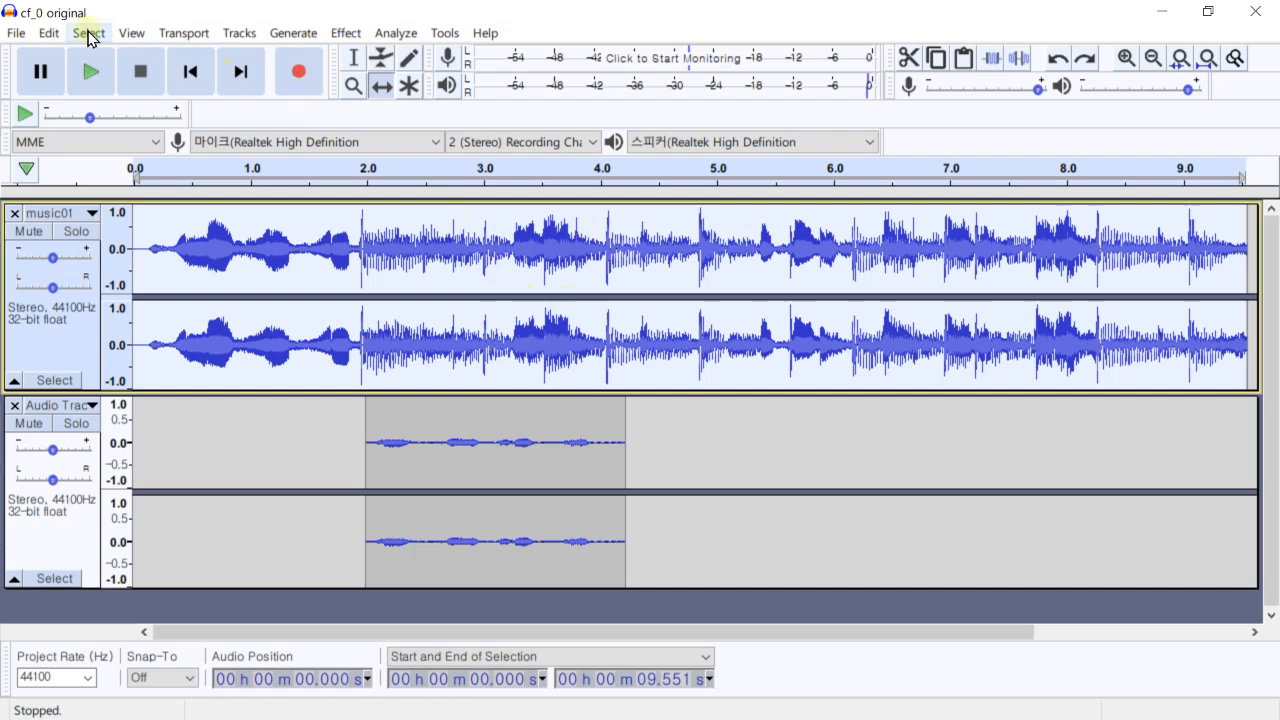
left_click(51, 33)
left_click(75, 78)
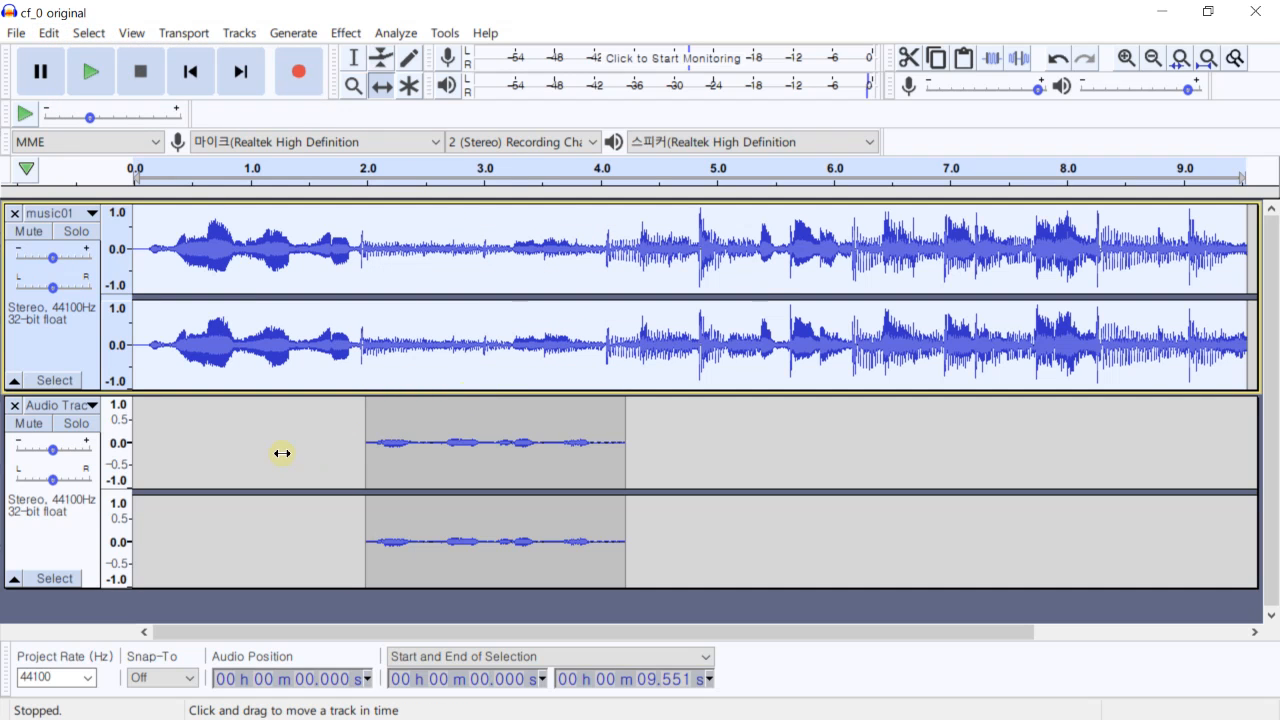
key("Home")
key("space")
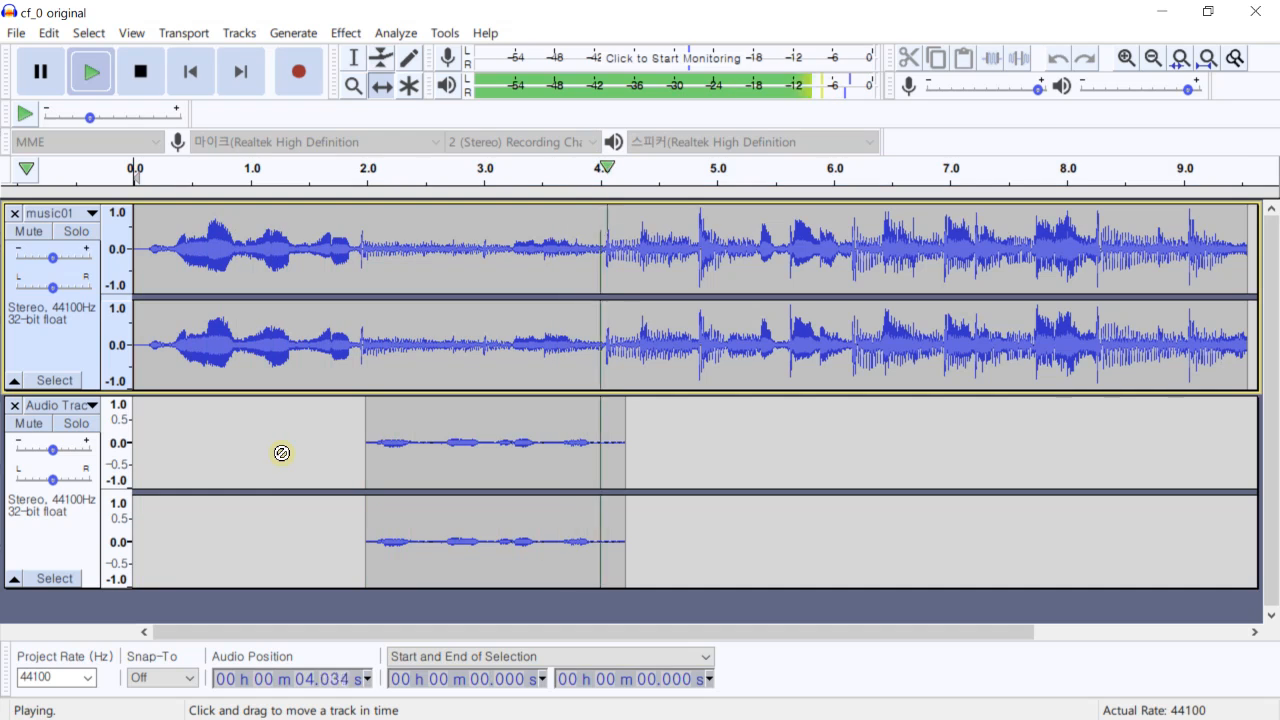
key("space")
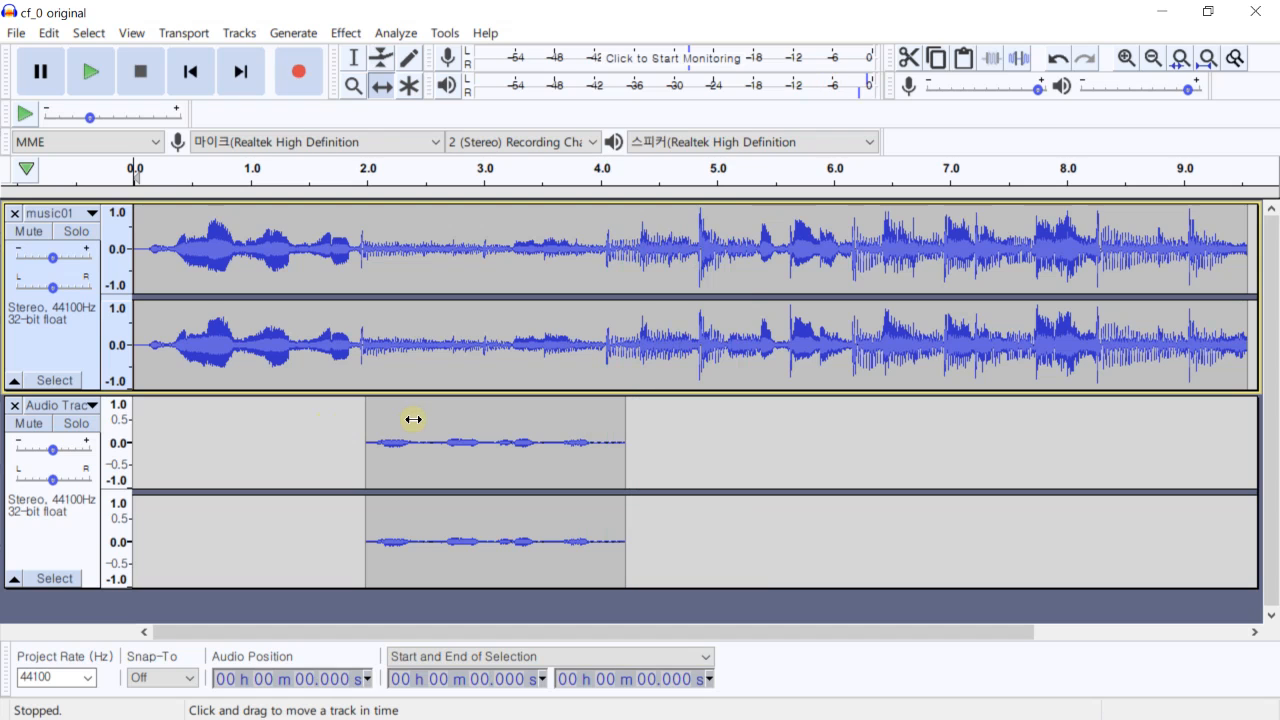
Undo the Auto Duck on music01 and shift the voice clip to start at about 5.7 seconds.
key("ctrl+a")
left_click_drag(448, 423, 842, 428)
left_click_drag(886, 435, 879, 435)
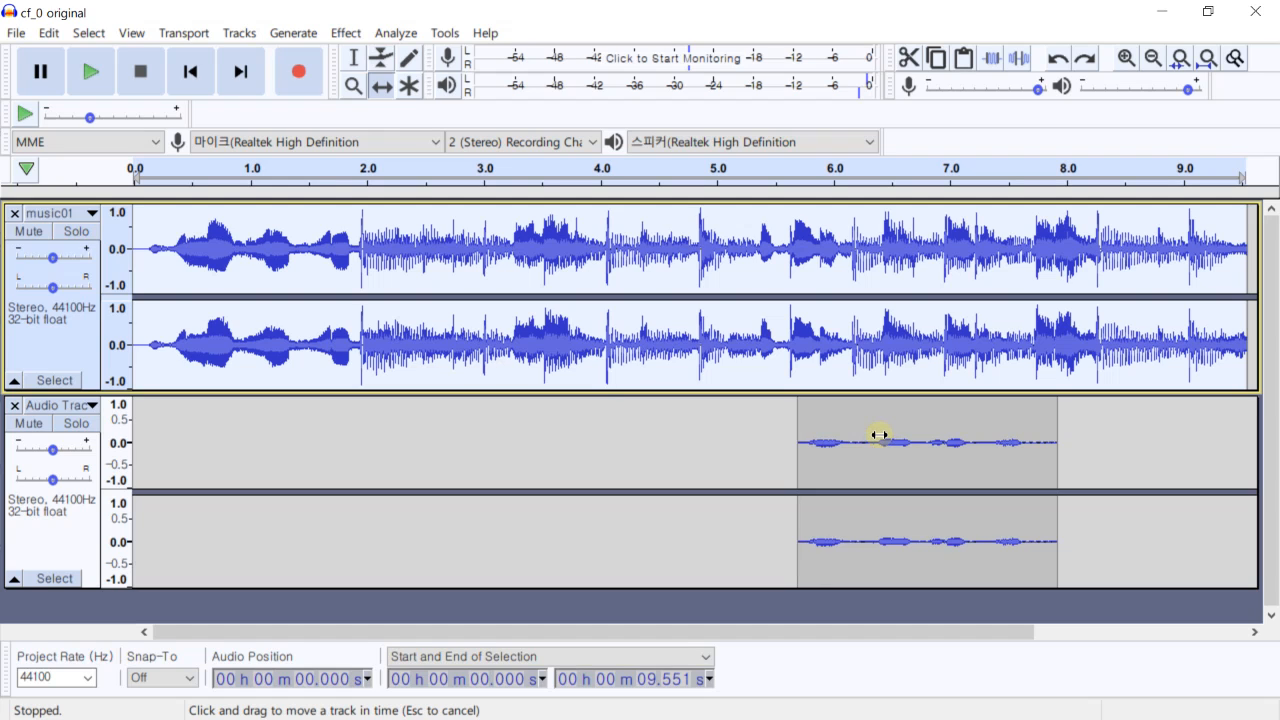
left_click_drag(879, 435, 878, 435)
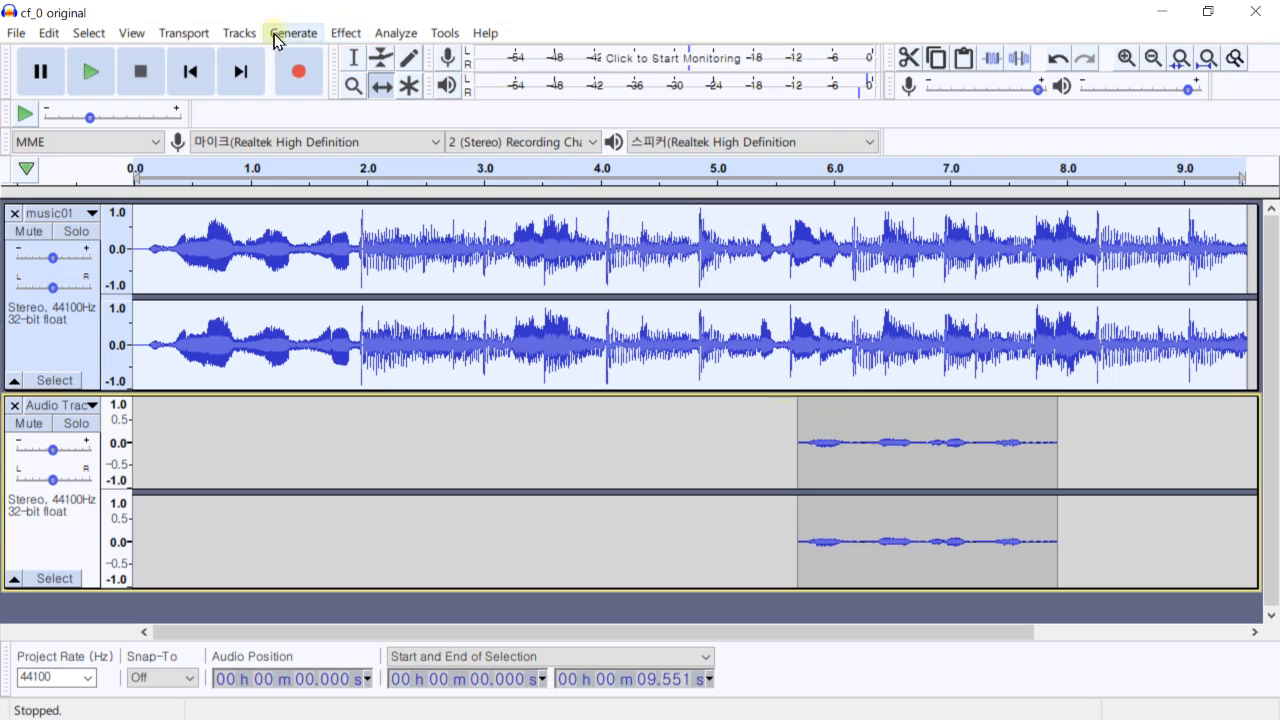
Apply Auto Duck to the music01 track with its ducking level lowered further below -10 dB.
left_click(346, 33)
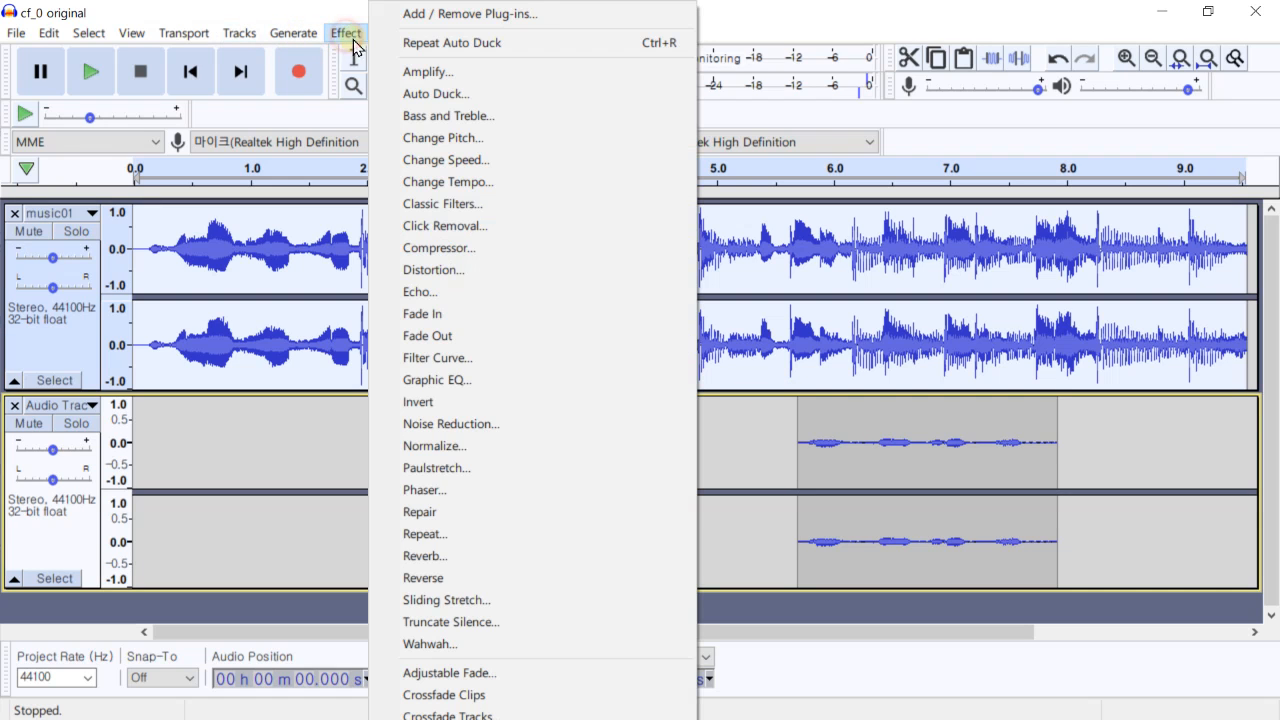
left_click(430, 91)
left_click_drag(640, 263, 646, 307)
left_click(756, 595)
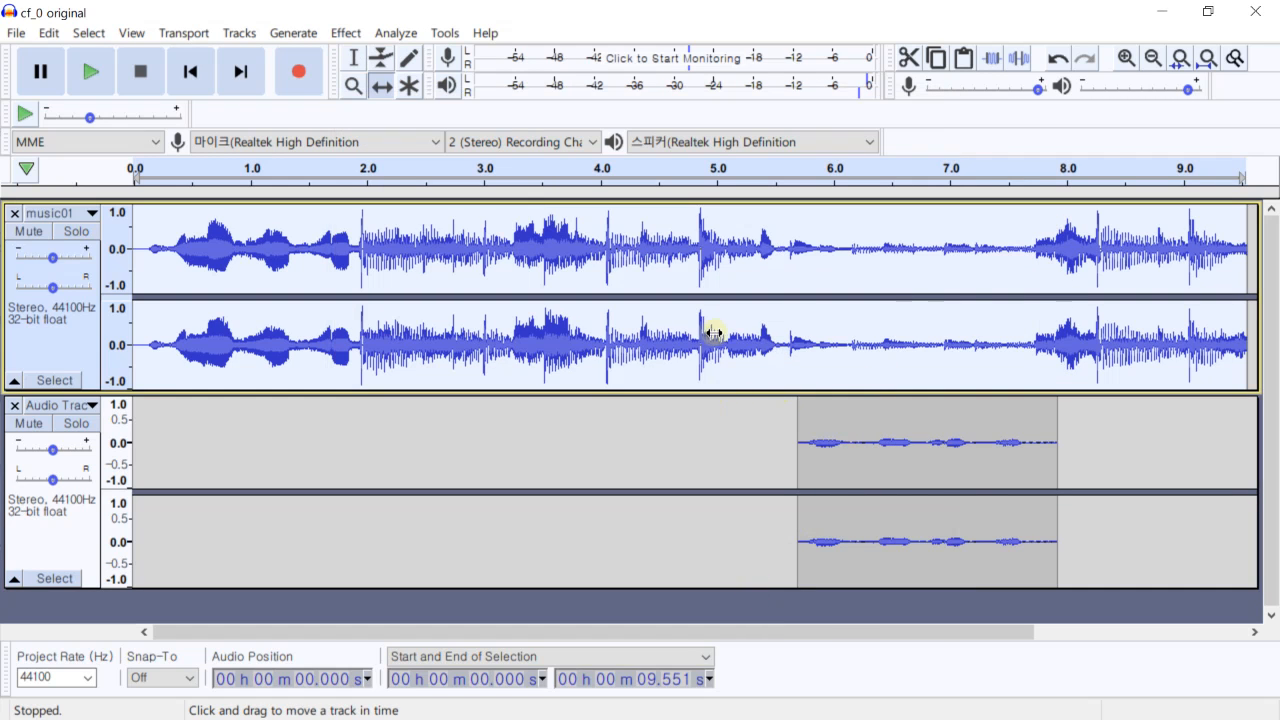
Place the cursor at about 4.6 seconds with the Selection tool and play the ducked section with the voice.
left_click(354, 57)
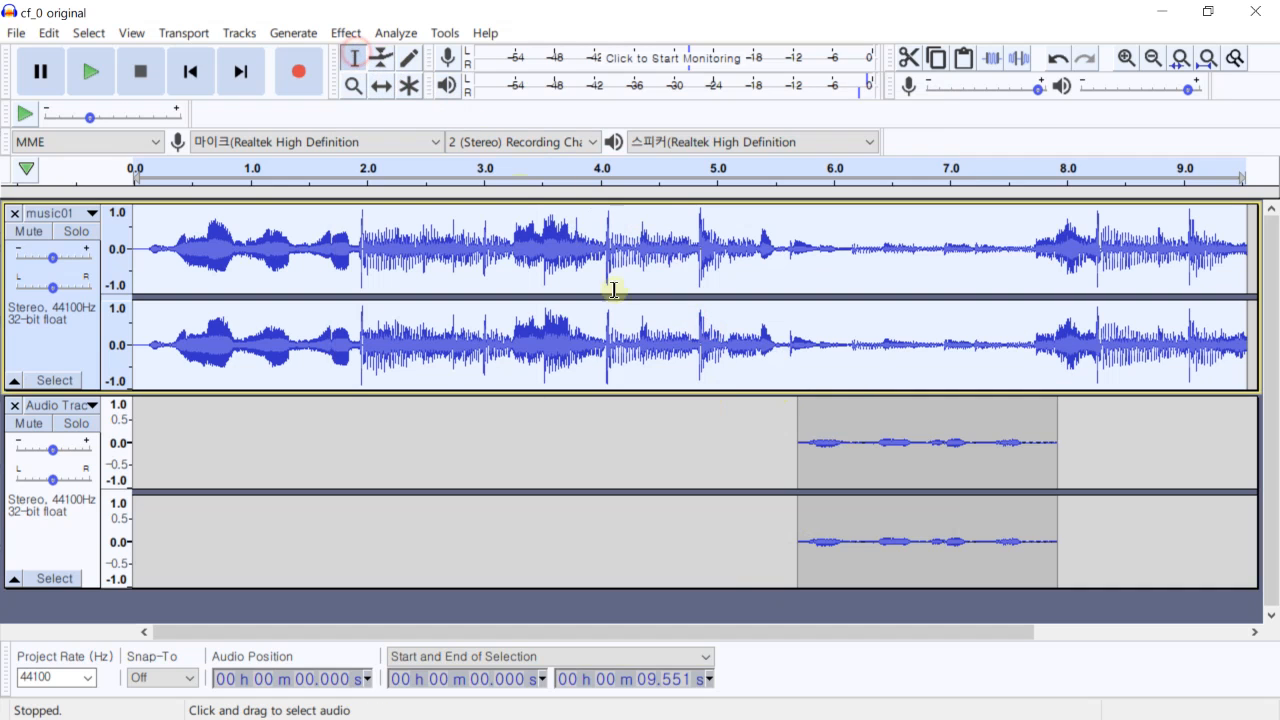
left_click(672, 330)
key("space")
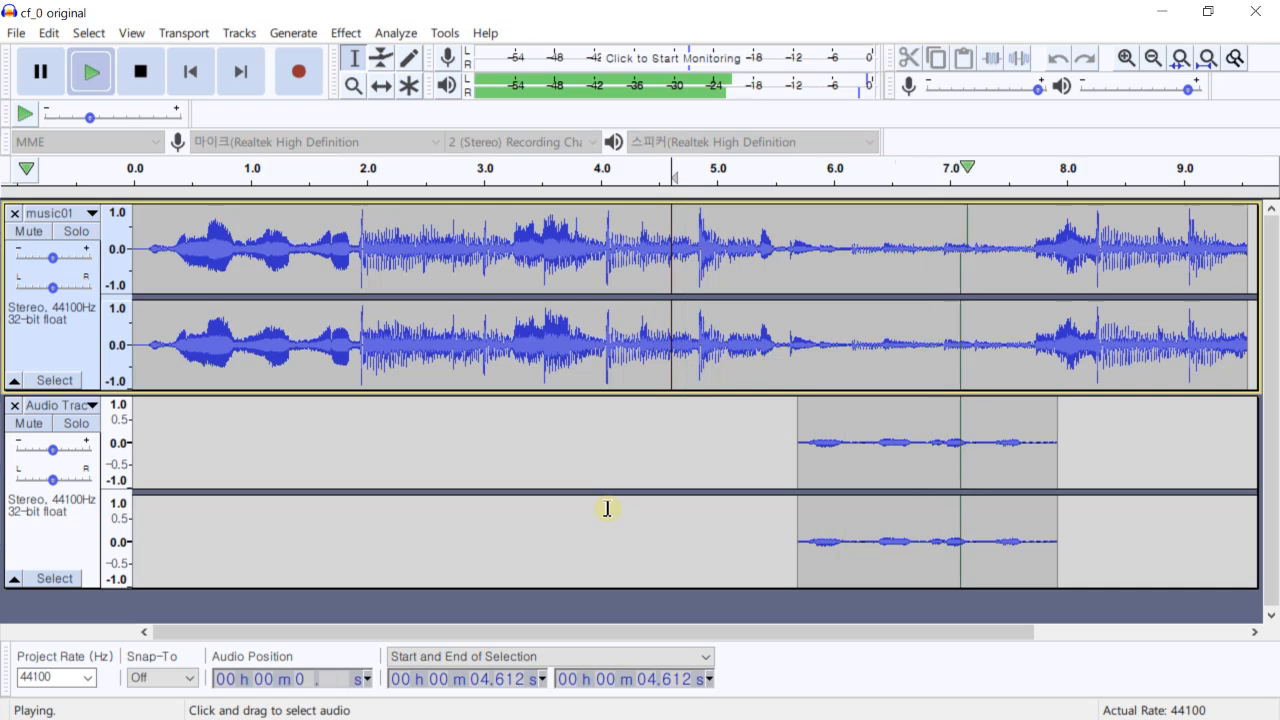
key("space")
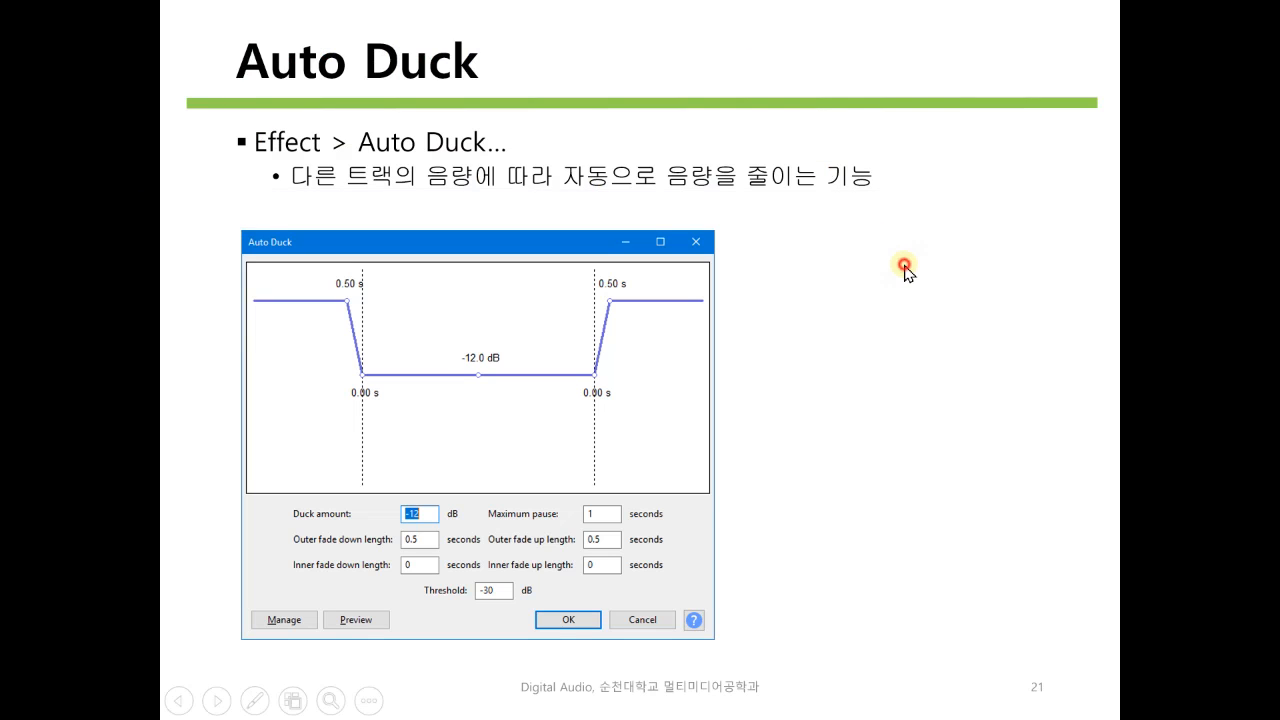
left_click(904, 266)
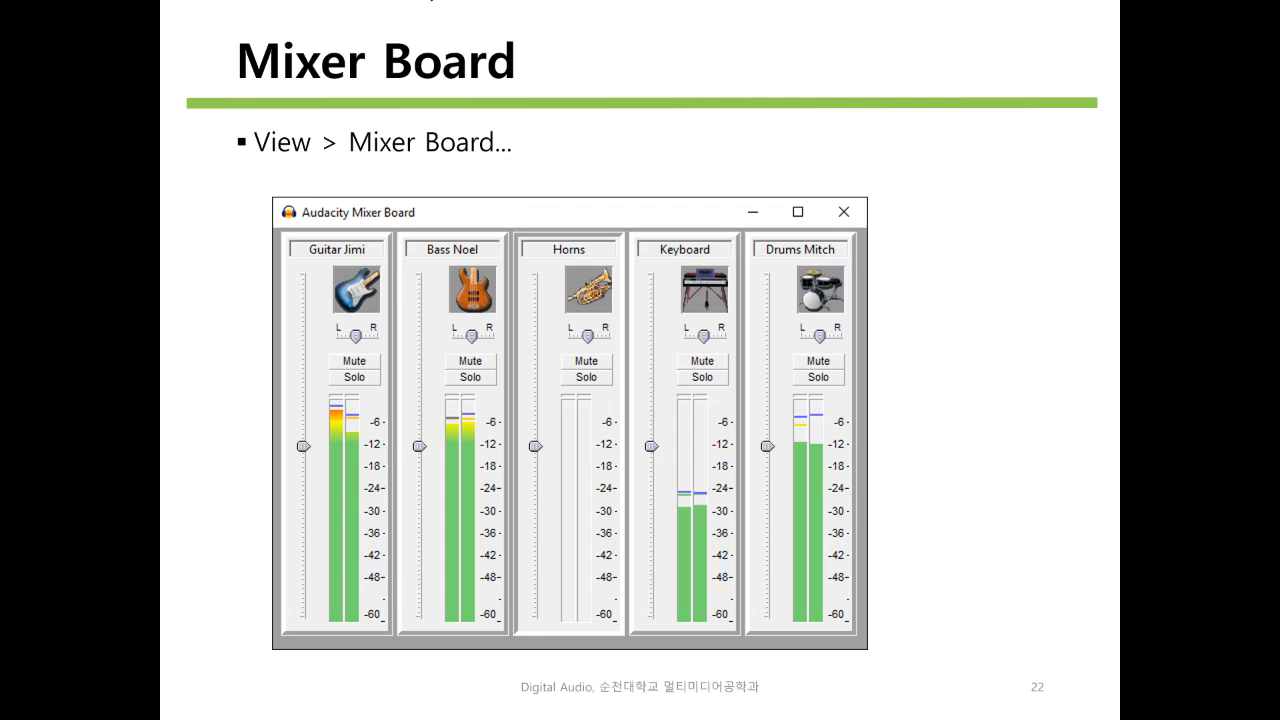
Switch back to Audacity, open the Mixer Board and reposition its window over the tracks.
key("alt+Tab")
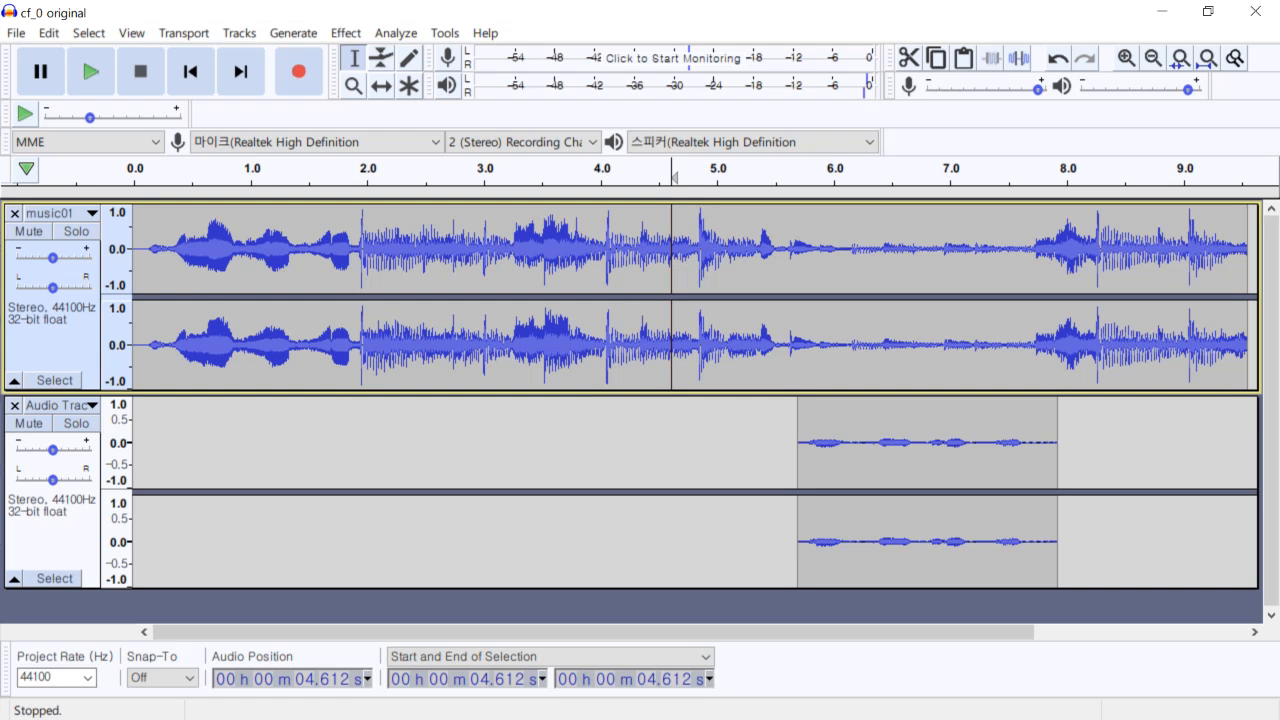
left_click(132, 34)
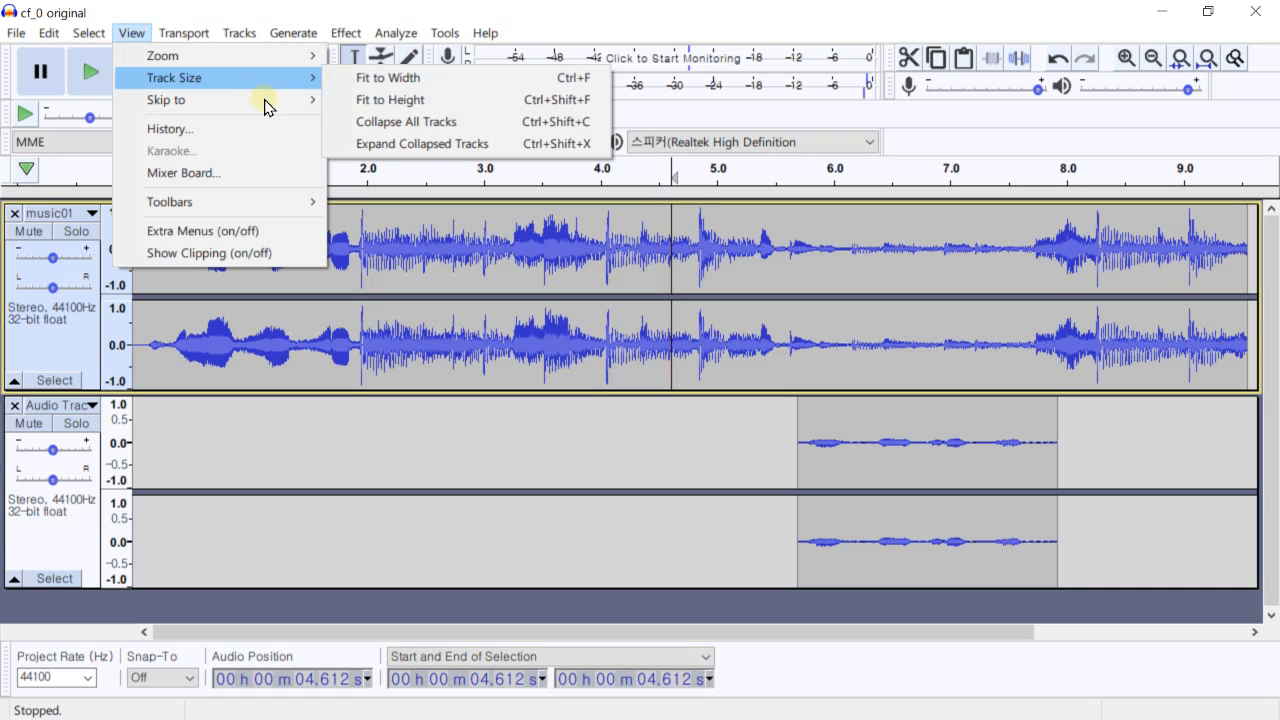
left_click(249, 175)
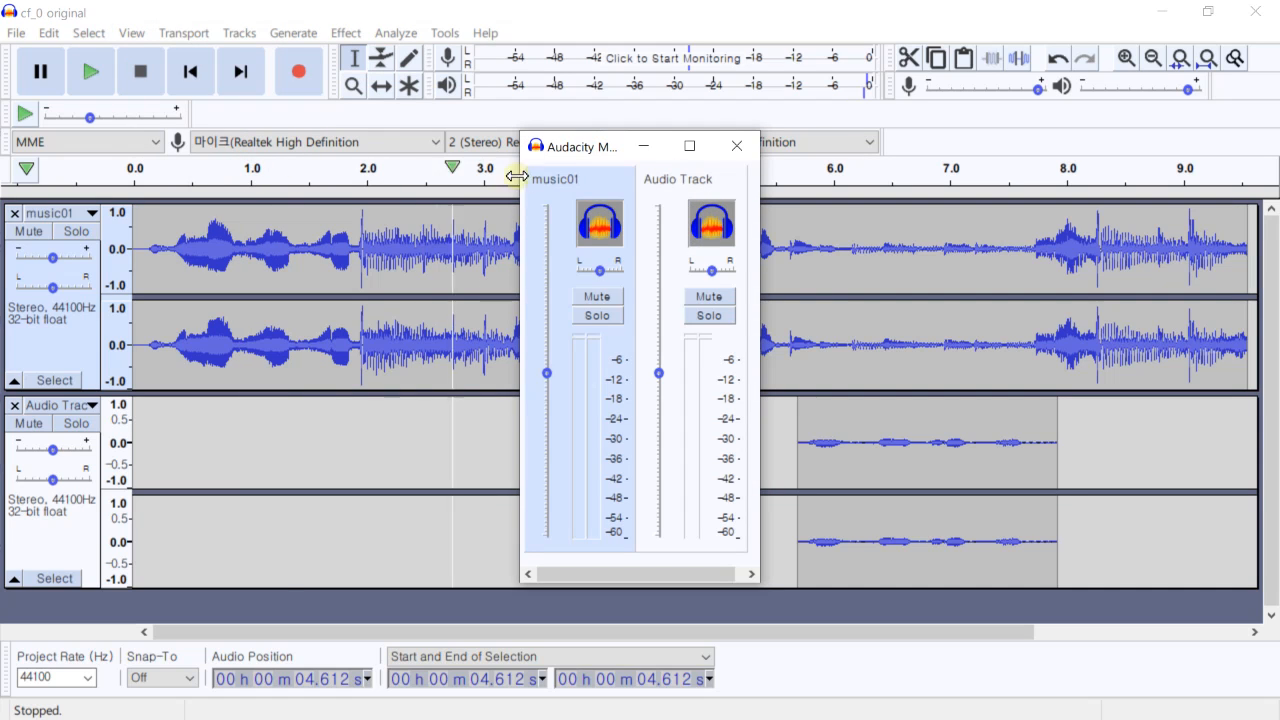
left_click_drag(594, 143, 634, 133)
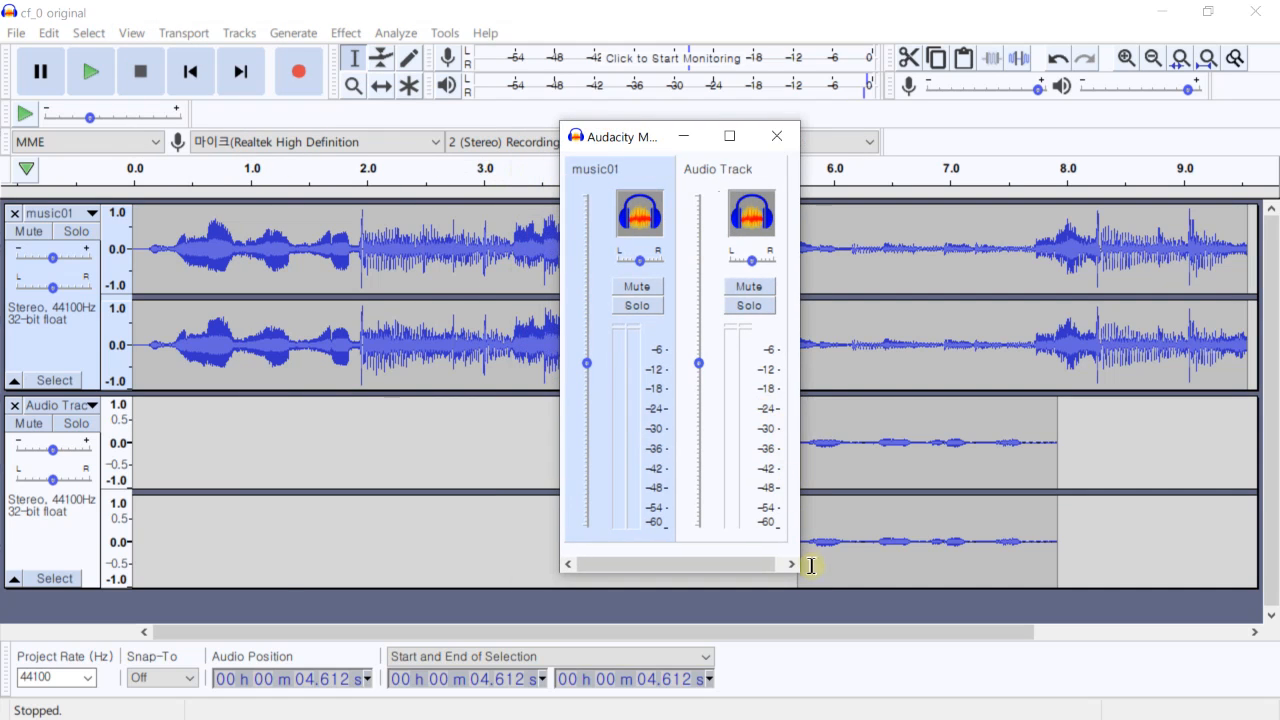
Enlarge the Mixer Board and raise the music01 gain to about +5.7 dB, keeping the window clear of the voice clip.
left_click_drag(794, 571, 906, 624)
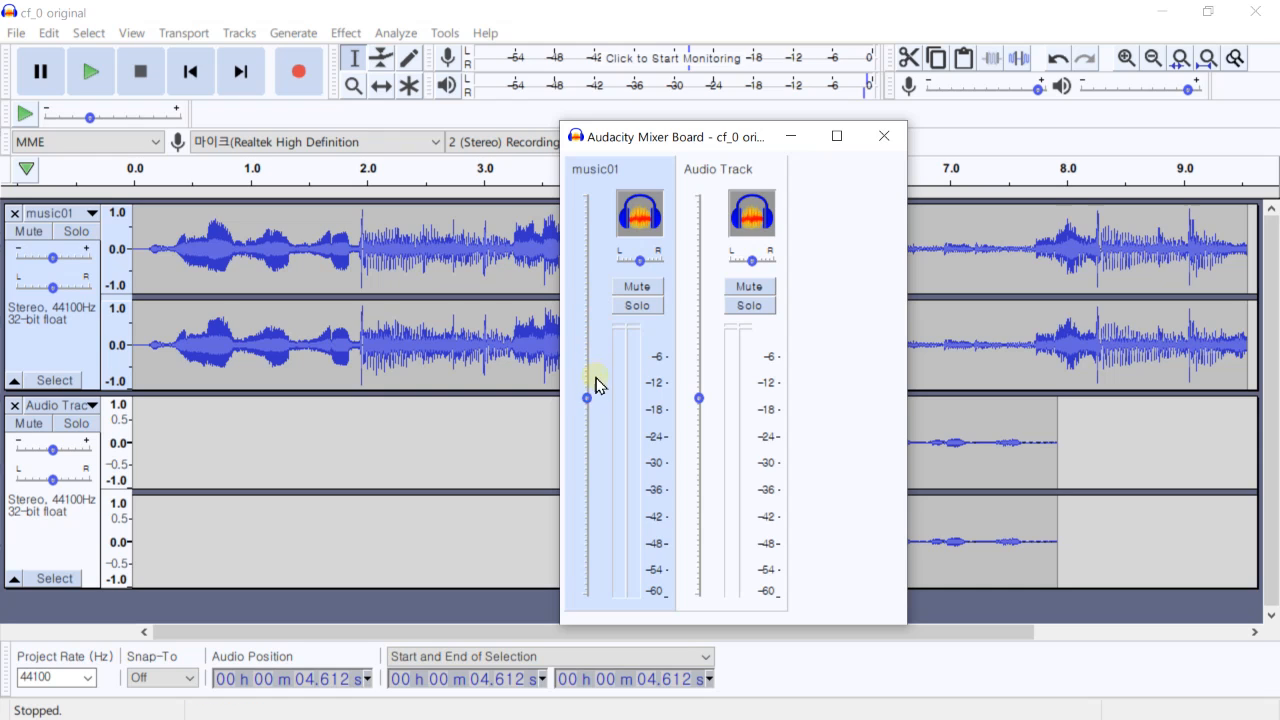
left_click_drag(587, 399, 603, 334)
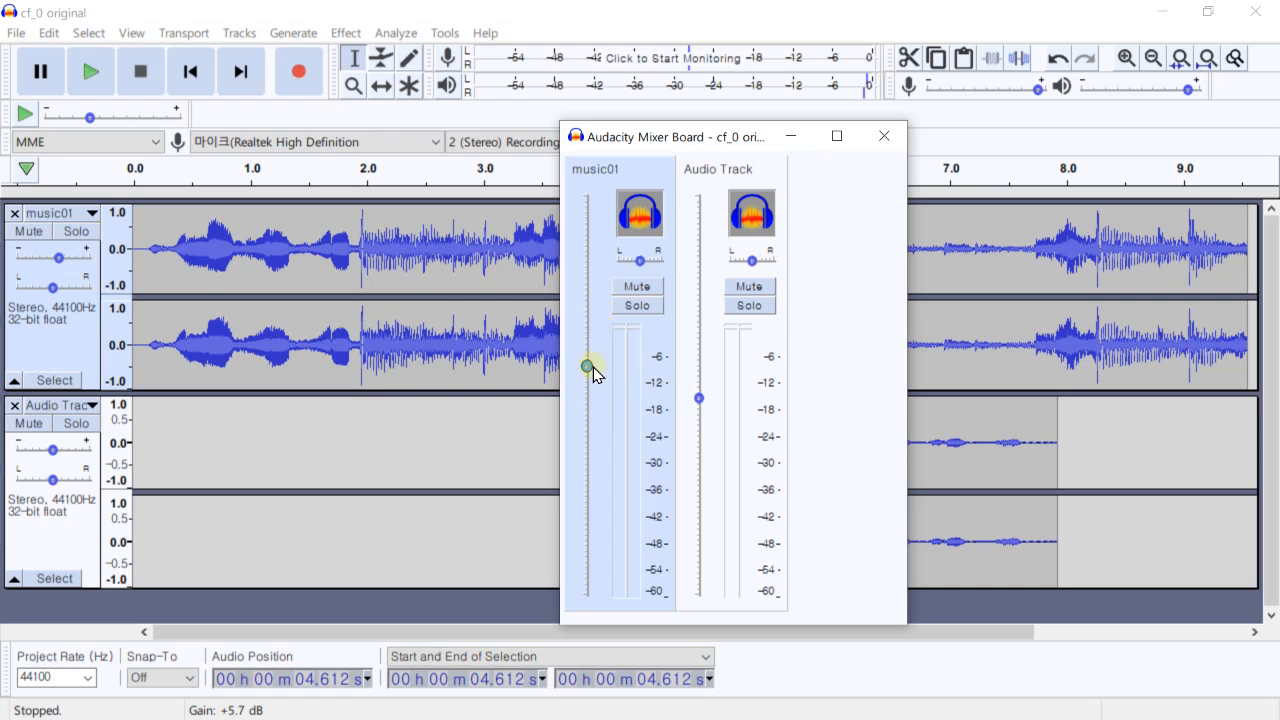
left_click_drag(654, 148, 278, 110)
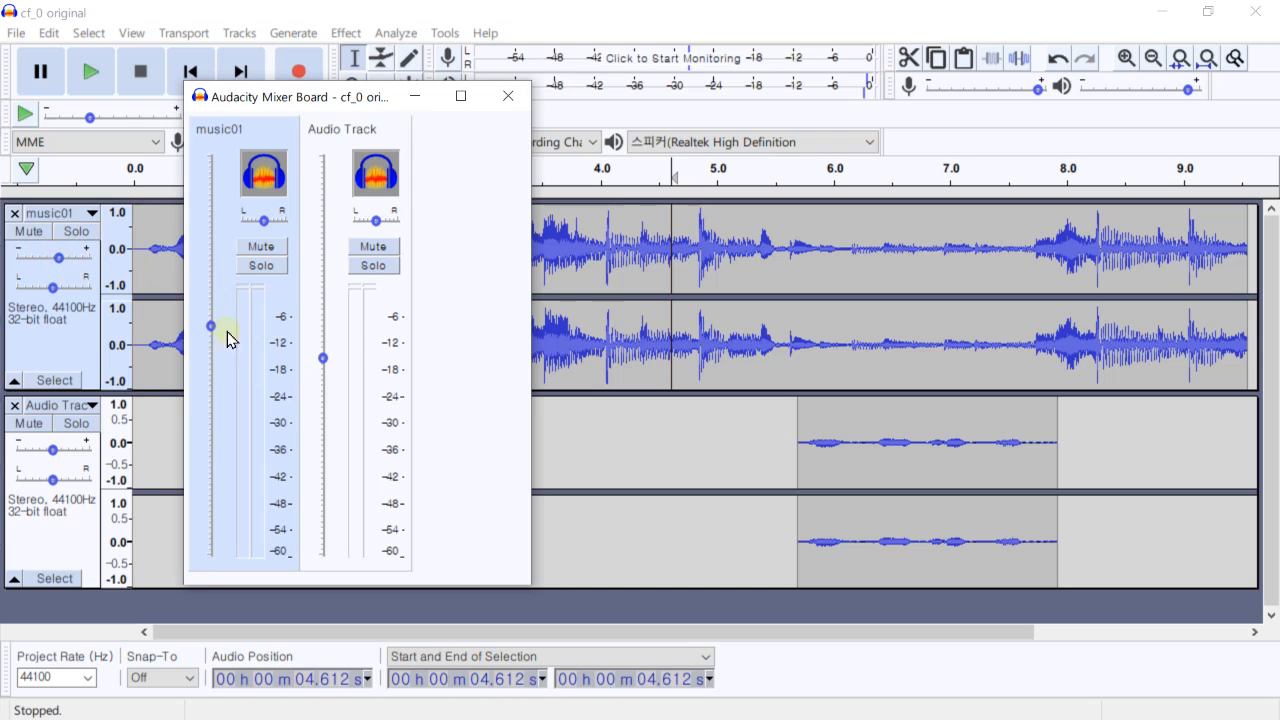
Lower the music01 gain partway back toward the neutral level in the Mixer Board, and close the board.
mouse_move(212, 330)
left_mouse_down()
mouse_move(197, 477)
mouse_move(210, 345)
left_mouse_up()
mouse_move(211, 347)
left_mouse_down()
mouse_move(209, 336)
mouse_move(209, 358)
left_mouse_up()
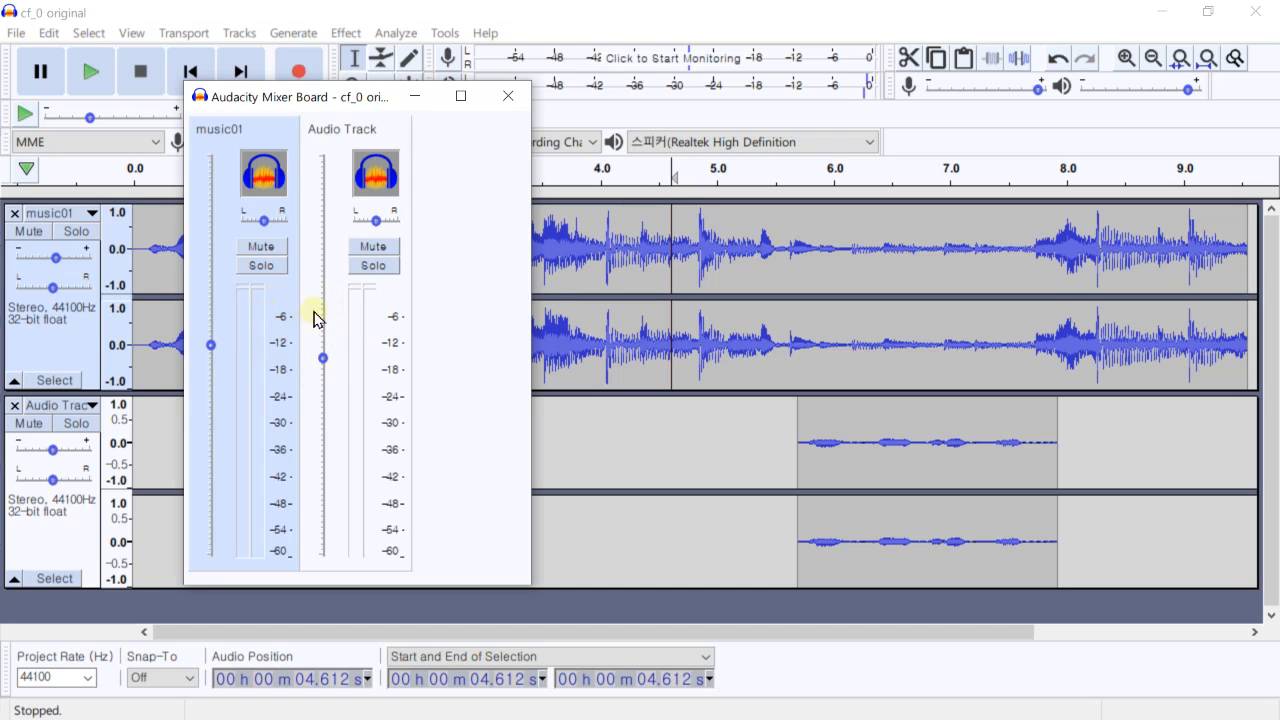
left_click(510, 99)
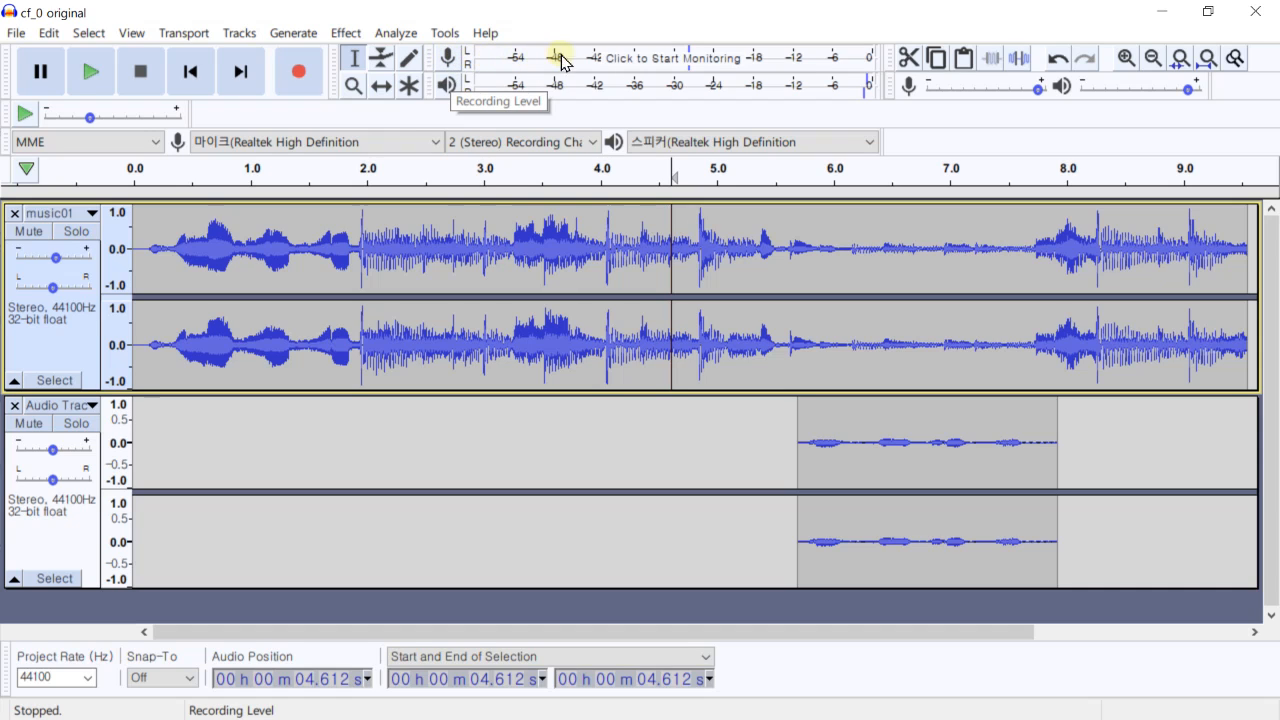
Start monitoring the microphone input on the recording level meter, check the level, and stop monitoring.
left_click(668, 58)
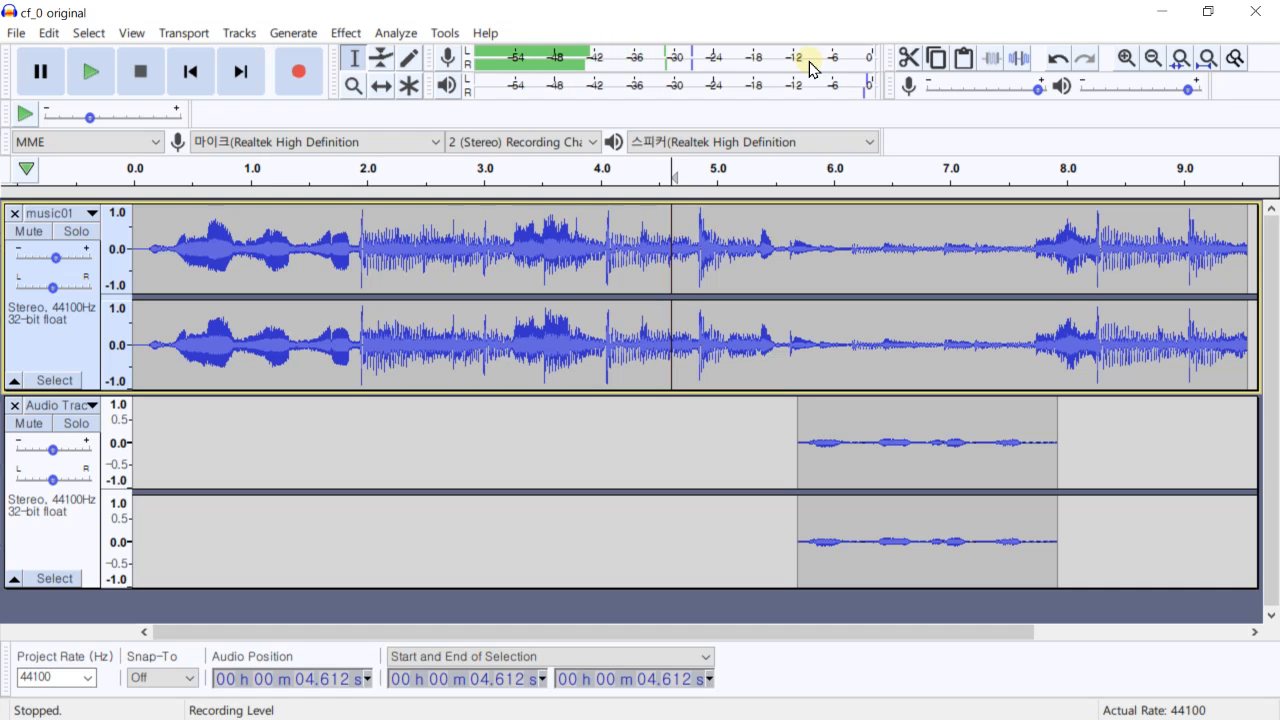
left_click(722, 58)
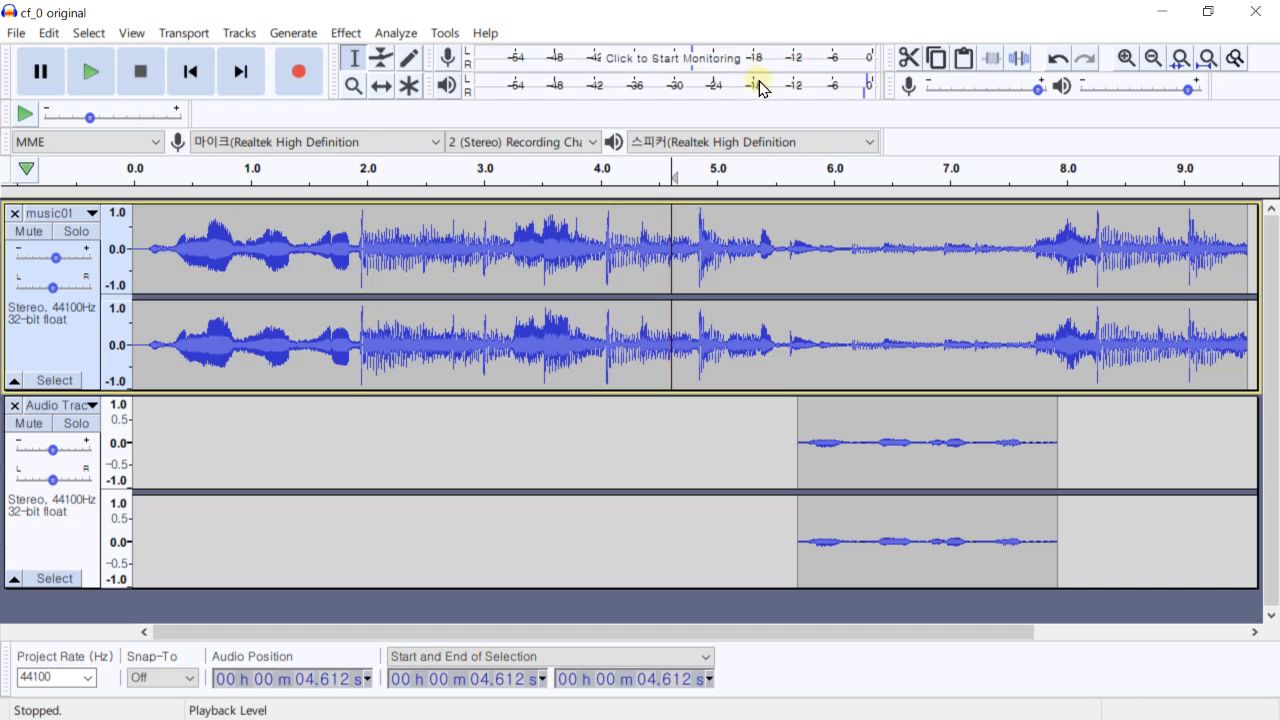